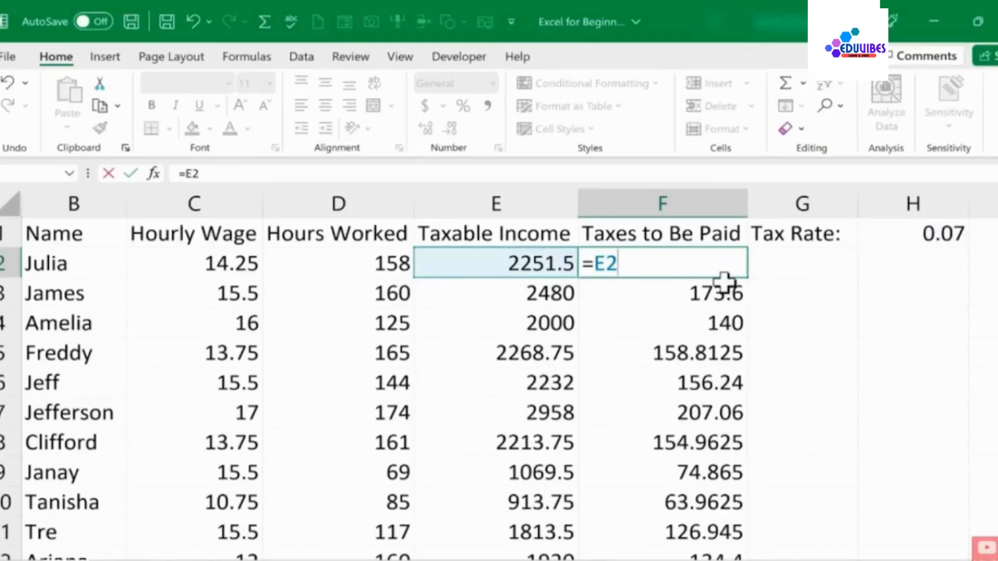
Step: Enter the formula =E2/0 for Julia's Taxes to Be Paid in F2, and reselect that cell
text(/0)
key(Return)
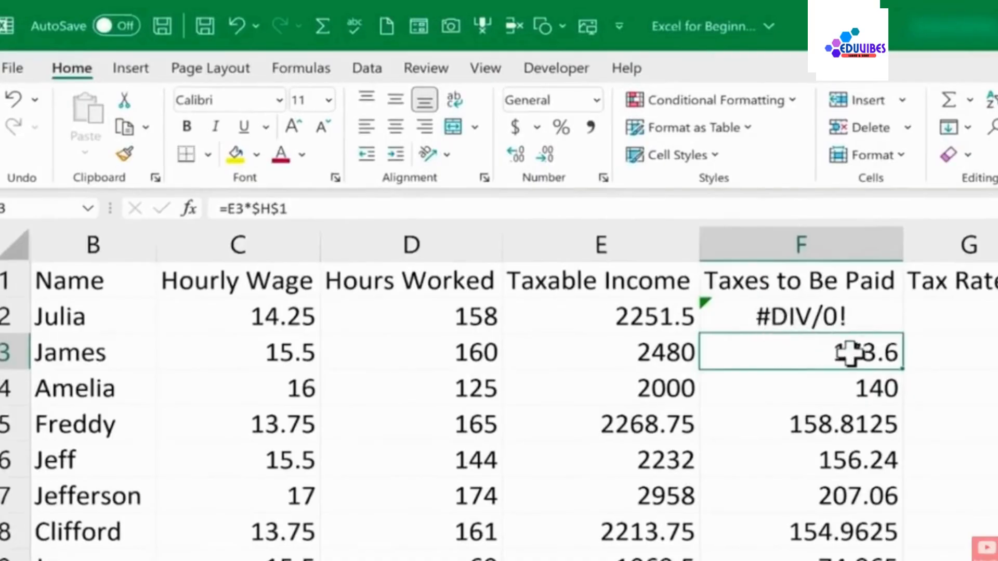
click(863, 315)
click(858, 382)
click(849, 320)
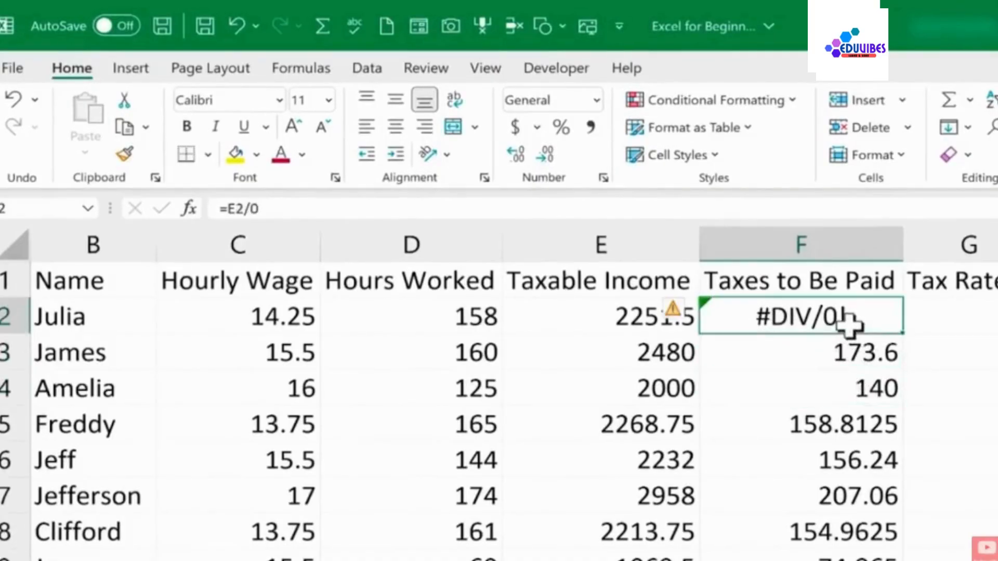
Step: Try to enter the malformed formula =E2*/0 in F2, rejecting the suggested correction and dismissing the error
text(=E2*/0)
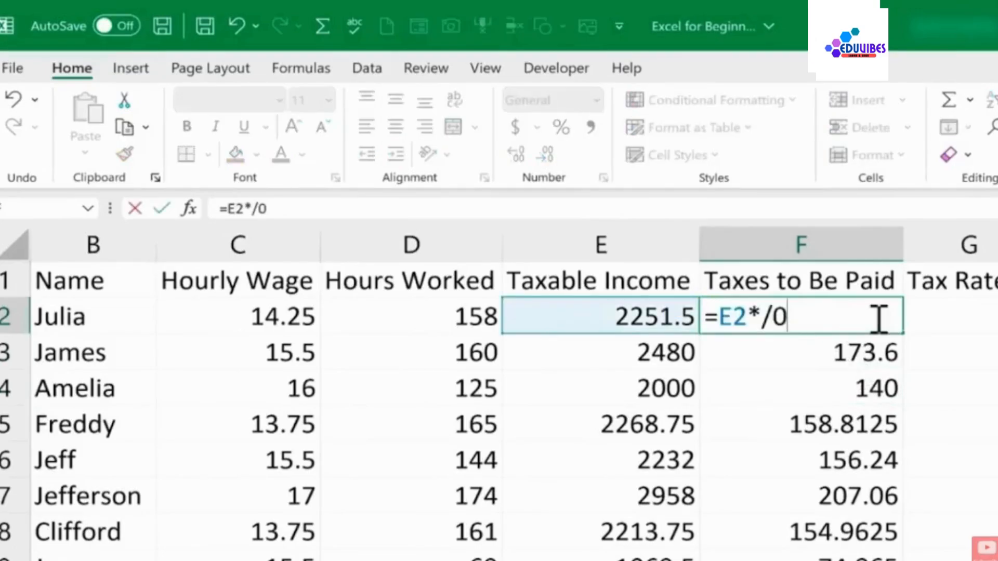
key(Return)
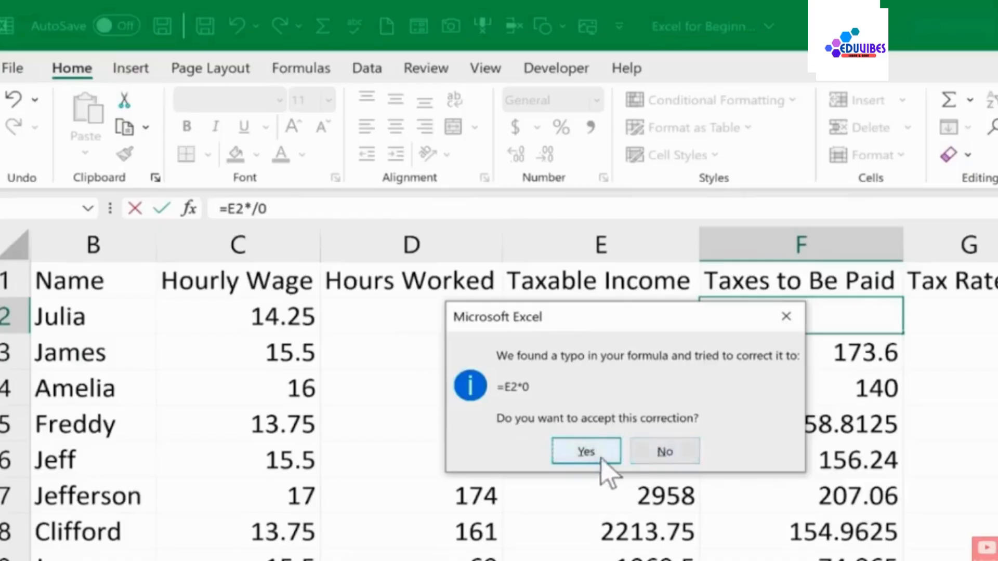
click(657, 451)
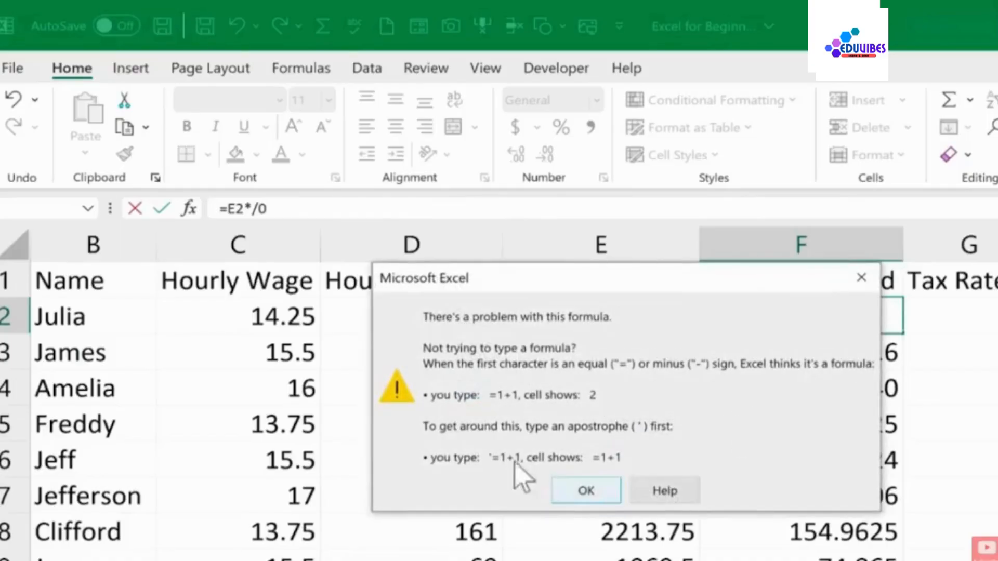
click(572, 497)
Step: Correct the formula in F2 to =E2/0, and open it for editing again
click(814, 354)
key(BackSpace)
key(BackSpace)
key(BackSpace)
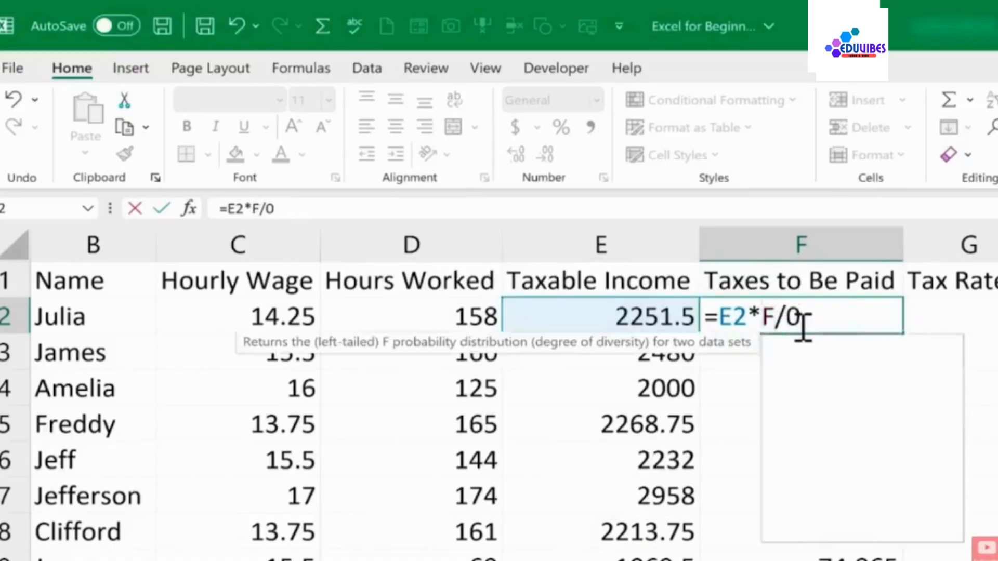
key(Return)
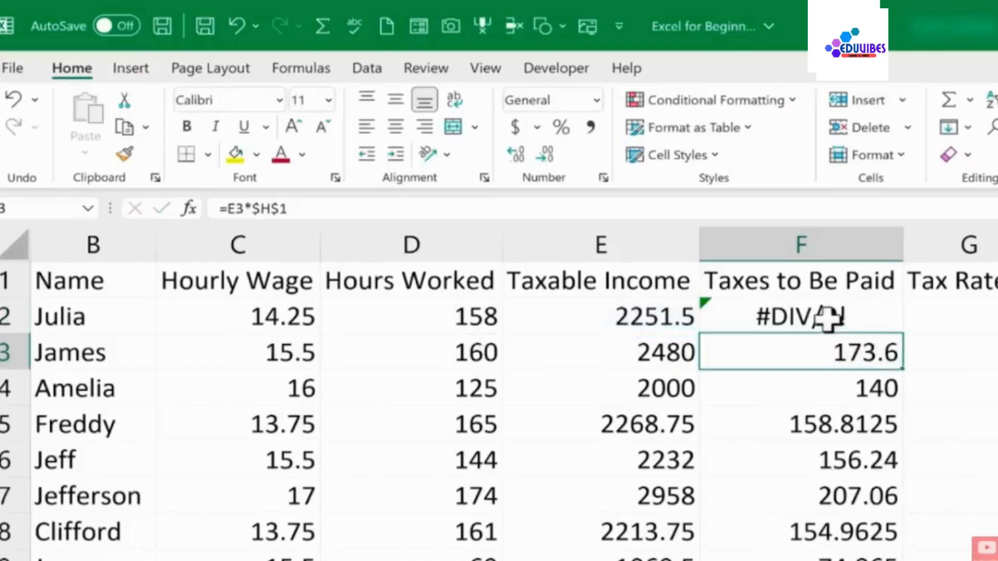
click(831, 318)
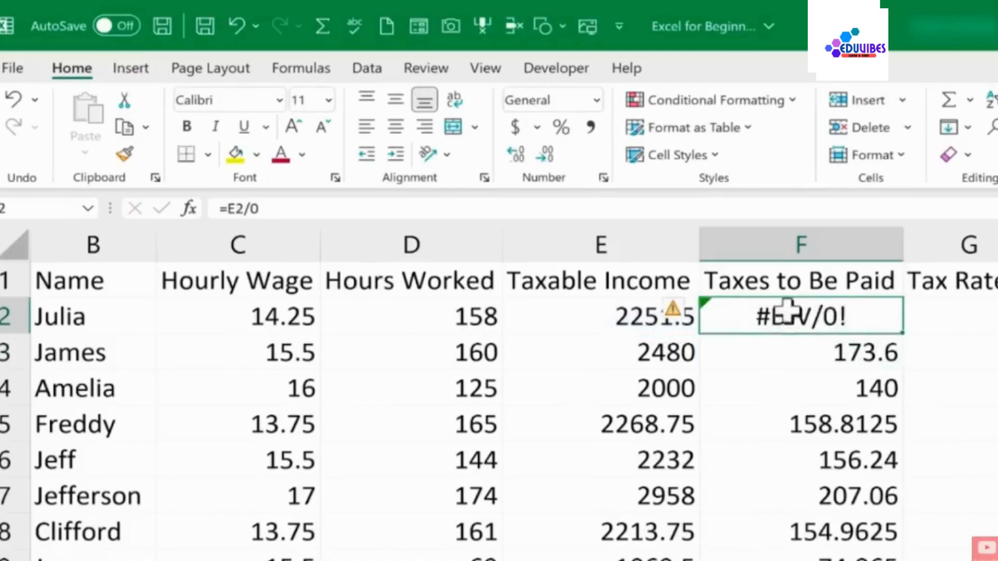
click(281, 209)
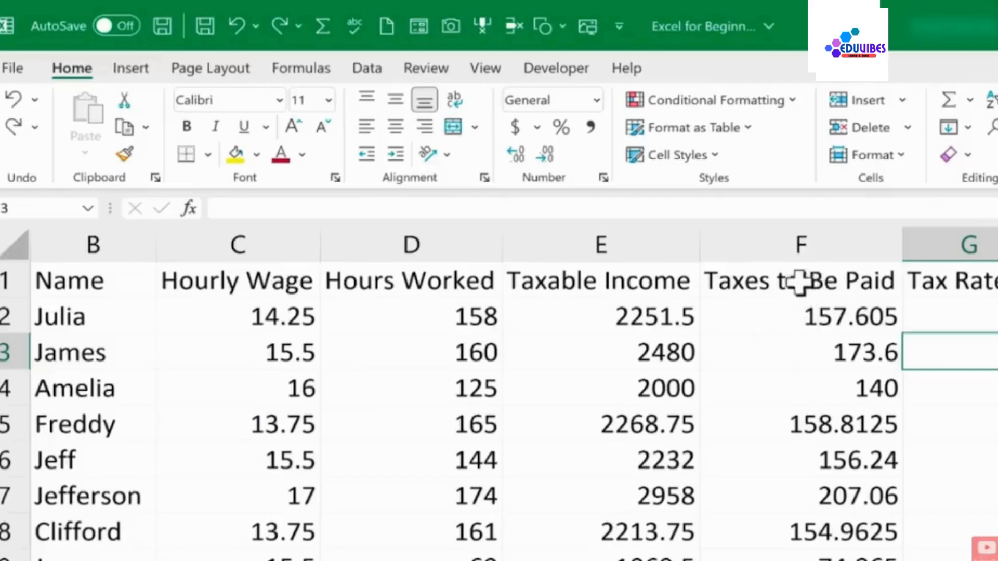
Step: Name the range of tax amounts in the Taxes to Be Paid column, starting at F2, TaxesOwed
click(780, 290)
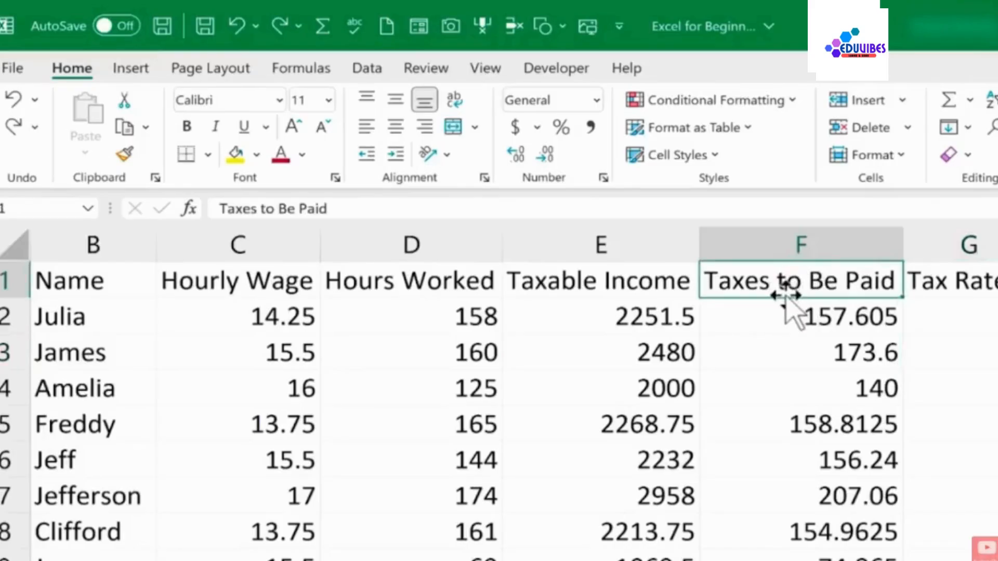
click(819, 312)
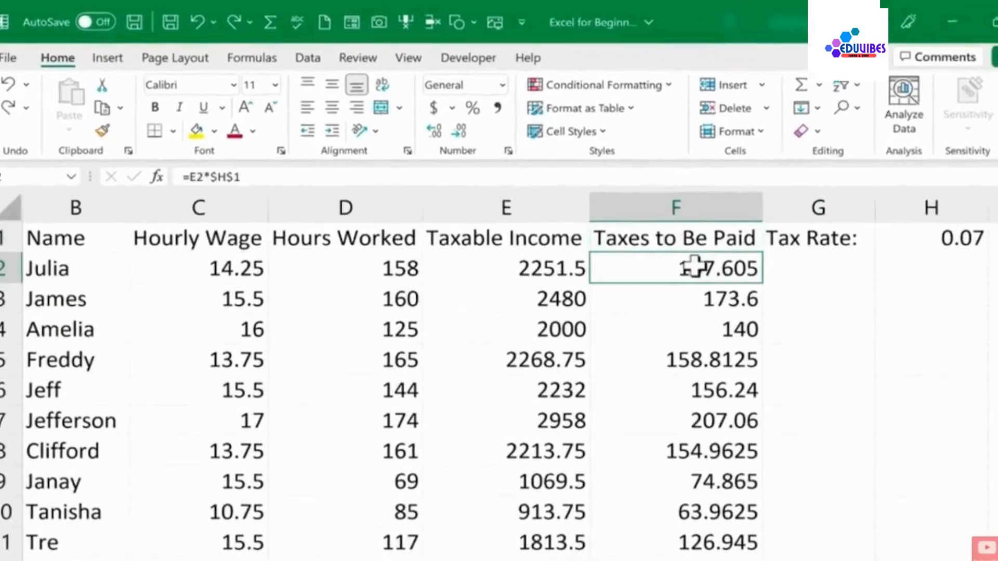
drag(694, 267, 760, 556)
scroll(627, 259, up, 12)
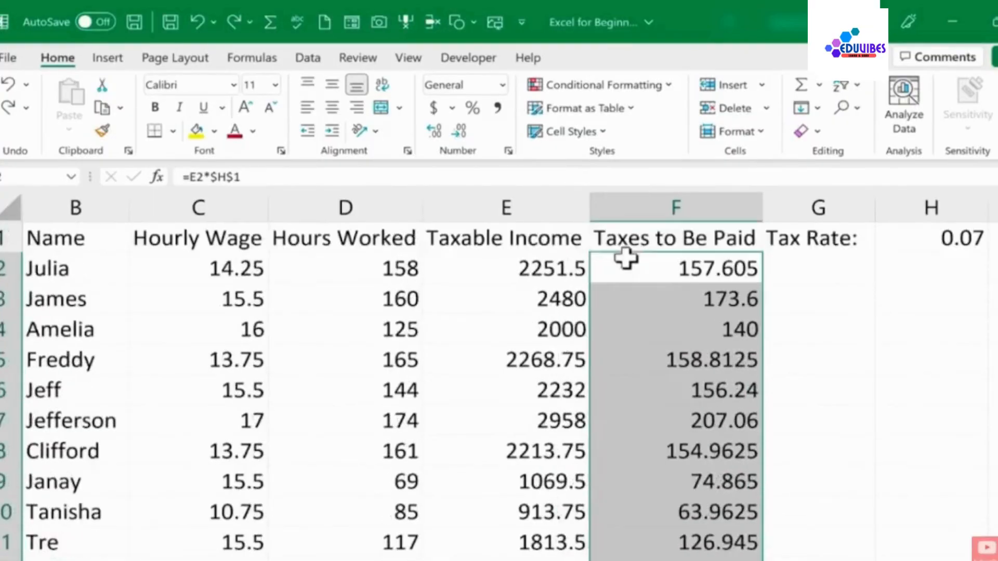
click(32, 176)
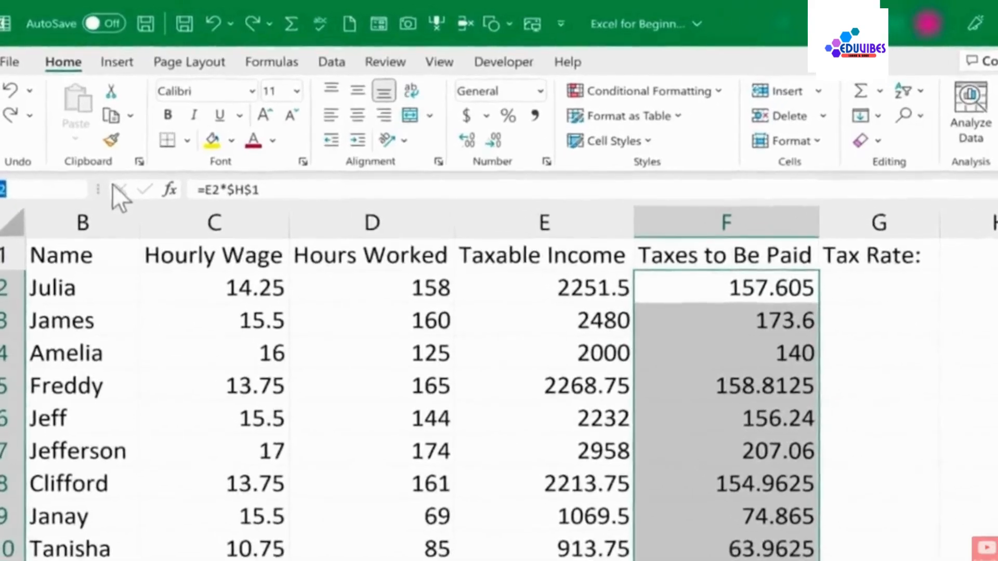
text(Taxes)
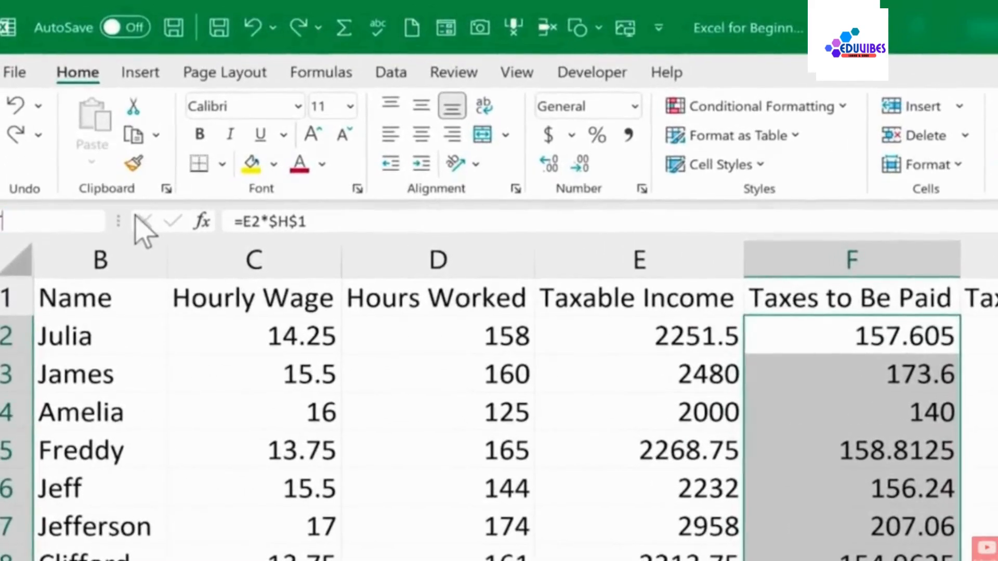
text(Owed)
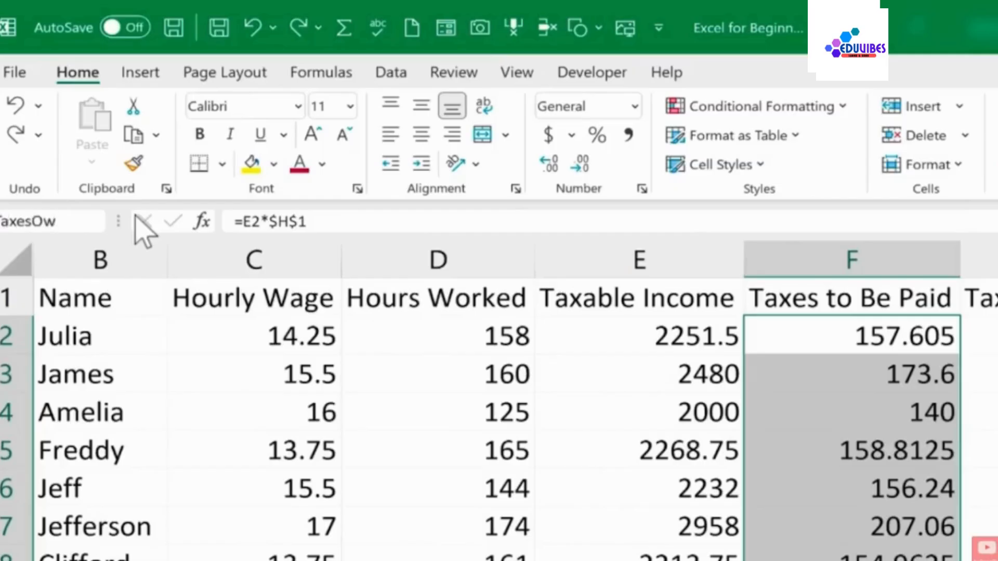
key(Return)
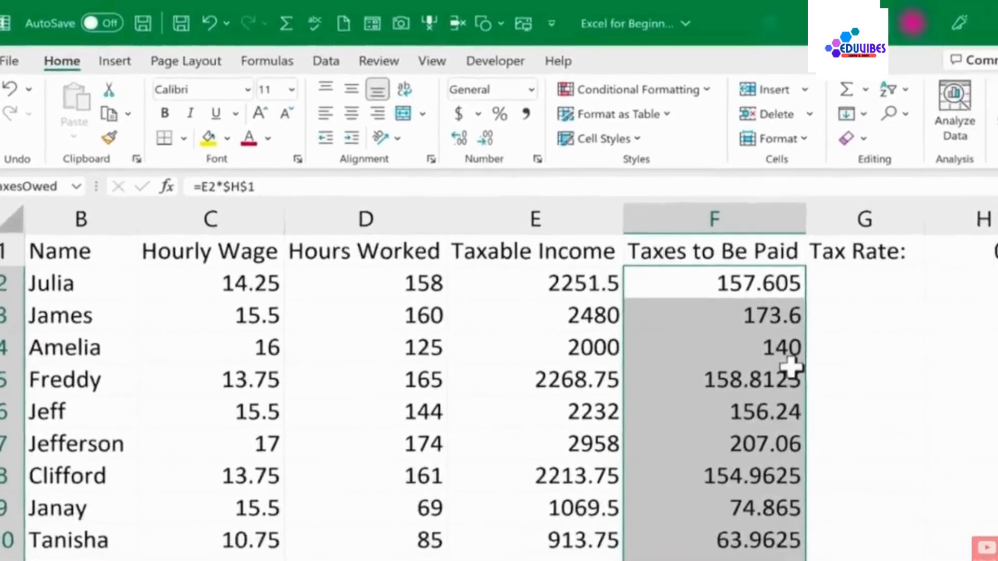
Step: Check the extent of the TaxesOwed range, and view the workbook's list of defined names from cell F2
scroll(930, 416, down, 9)
scroll(725, 364, up, 9)
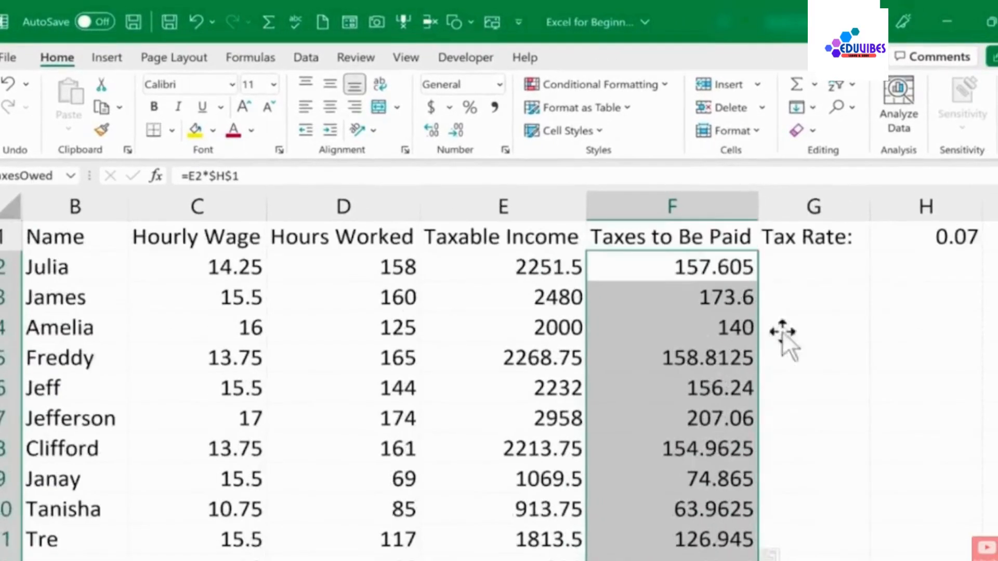
click(821, 291)
click(676, 328)
click(704, 270)
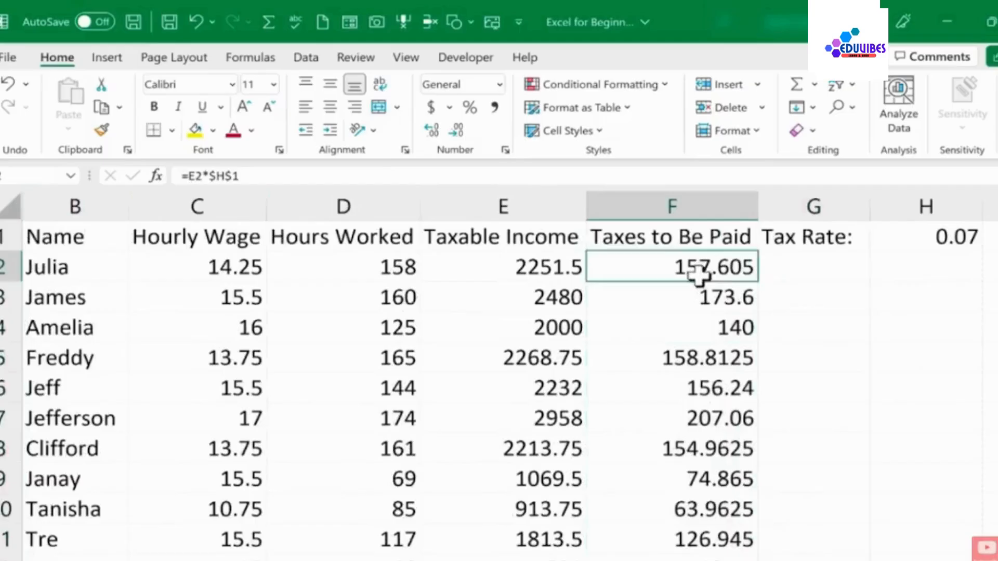
click(71, 176)
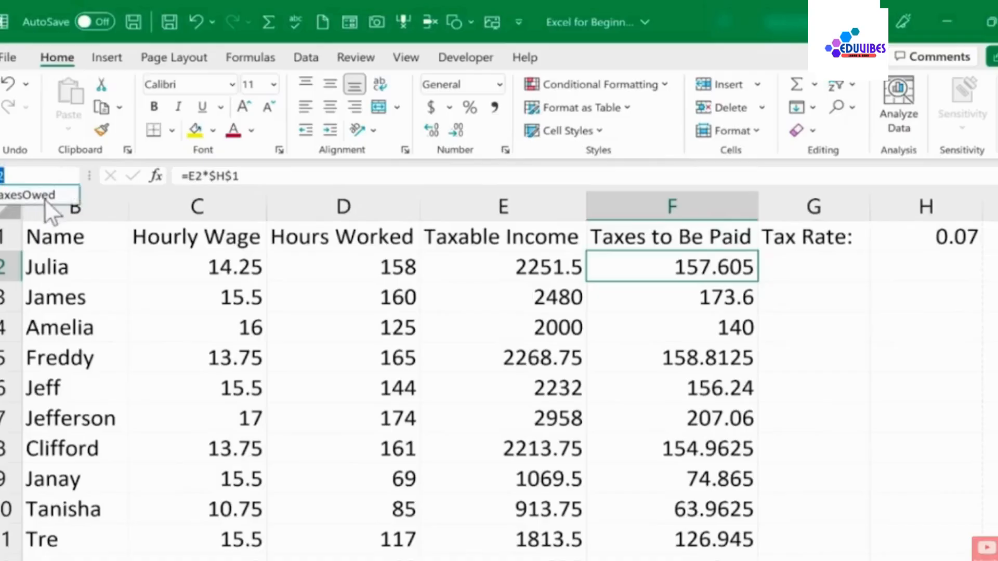
Step: Enter the formula =taxesowed+1 in cell G3 to use the named range in a calculation
click(811, 303)
click(819, 301)
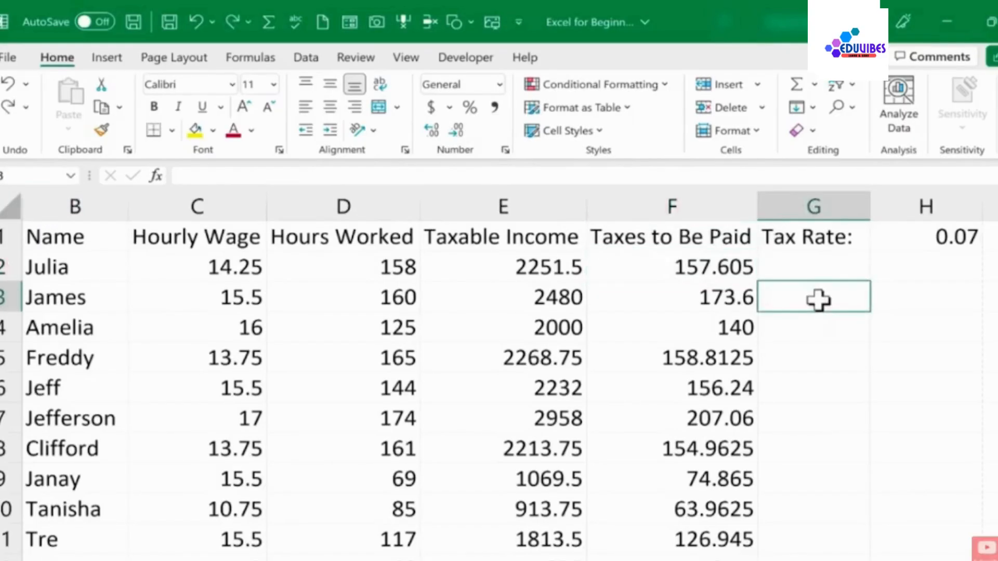
text(=)
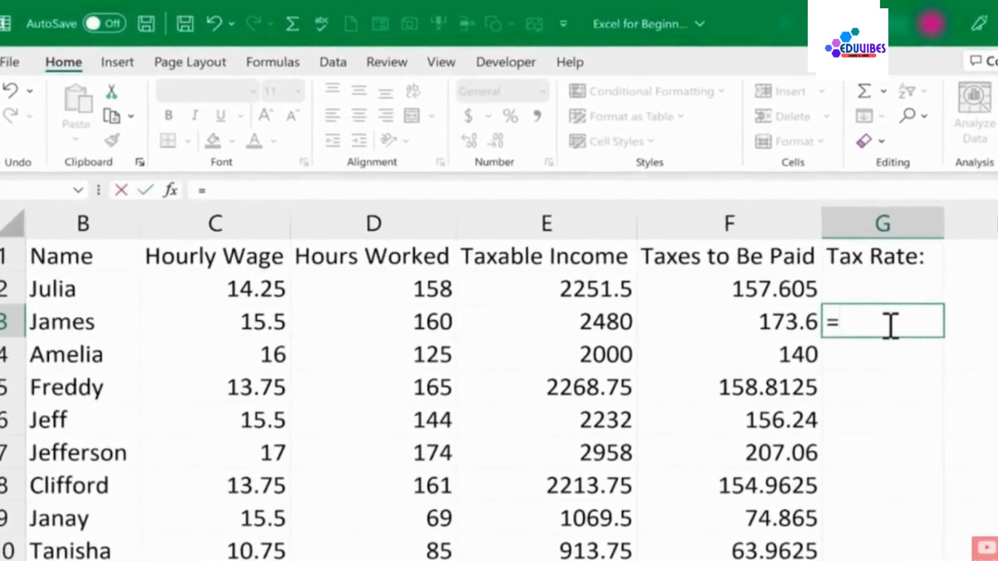
text(e3)
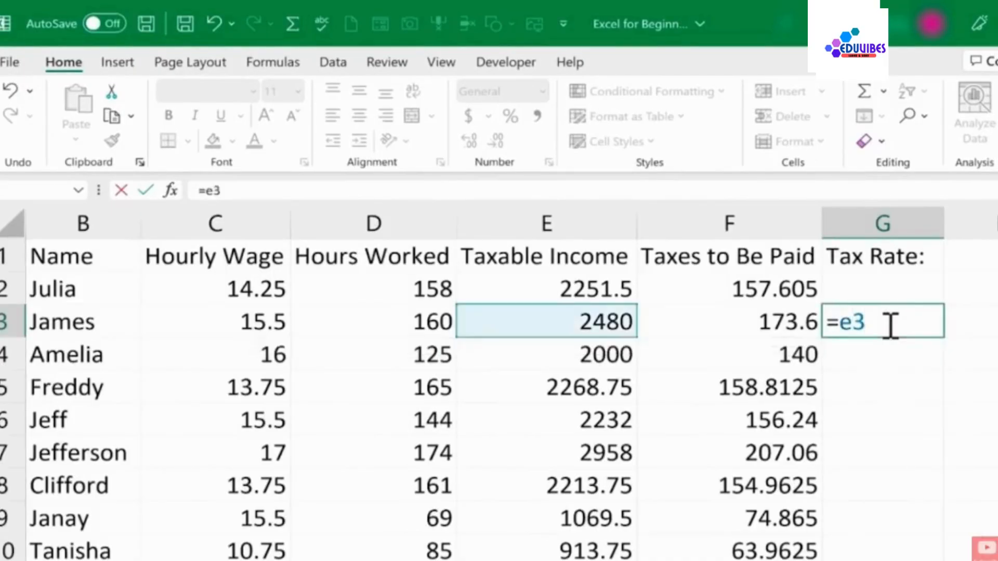
key(BackSpace)
key(BackSpace)
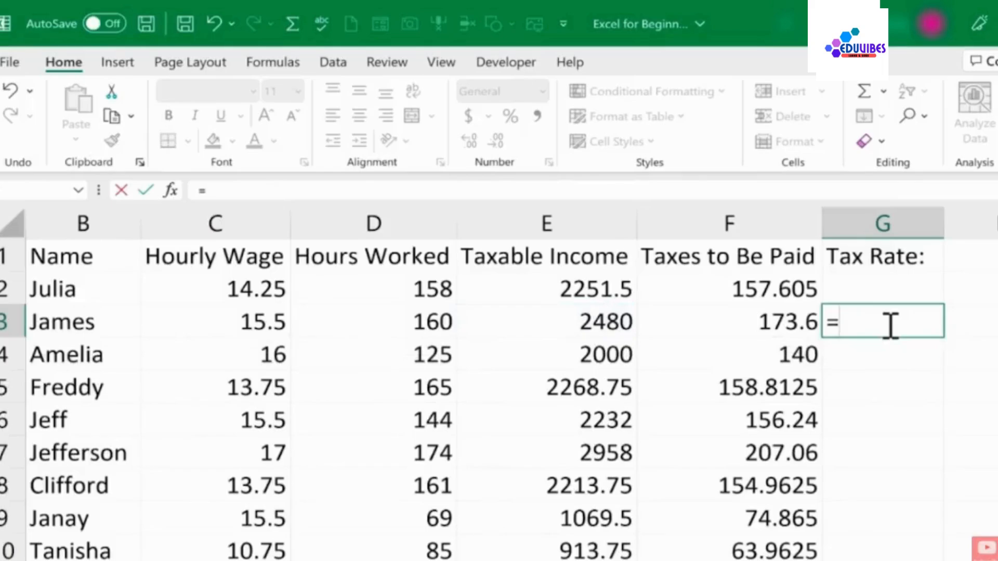
text(tax)
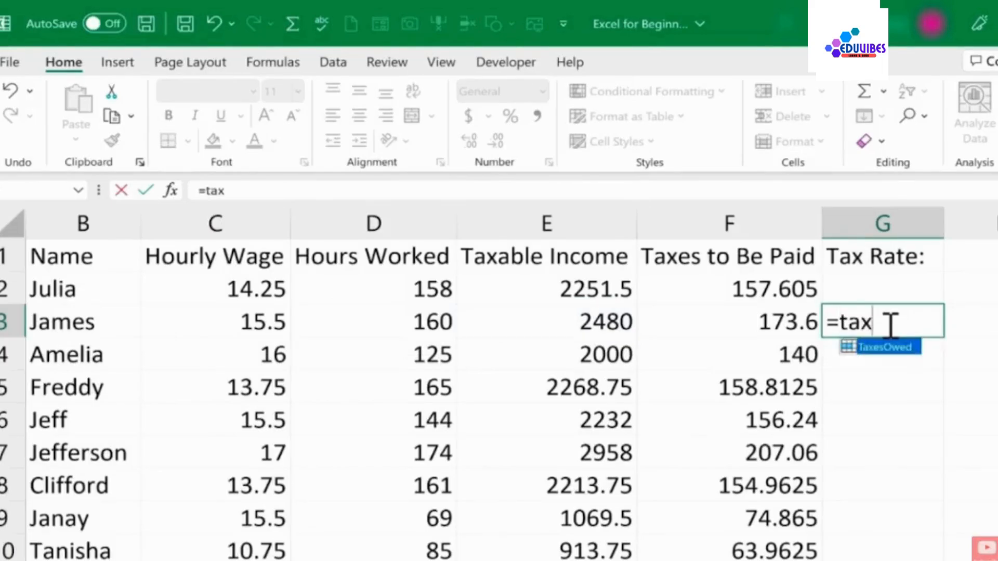
text(esowed+)
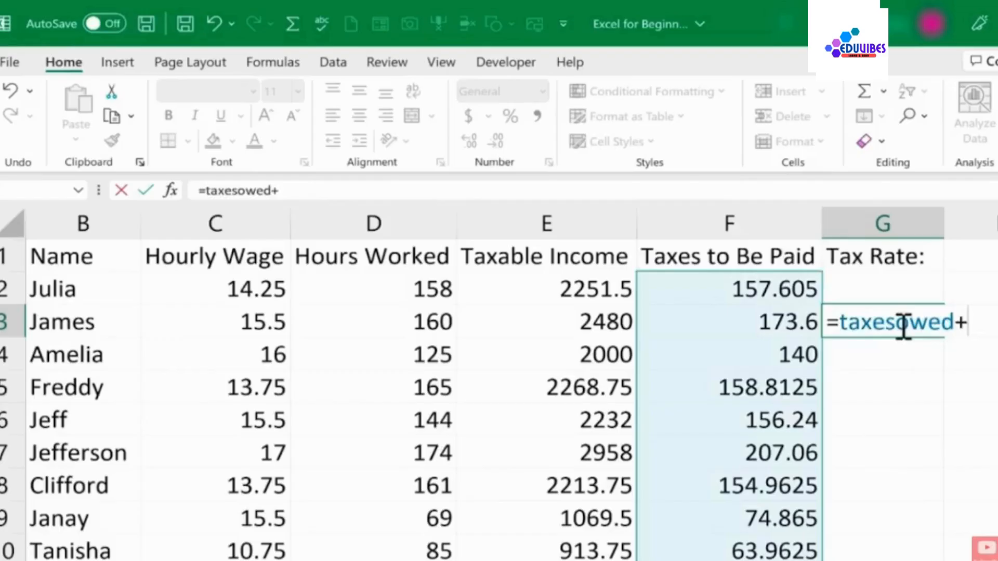
text(1)
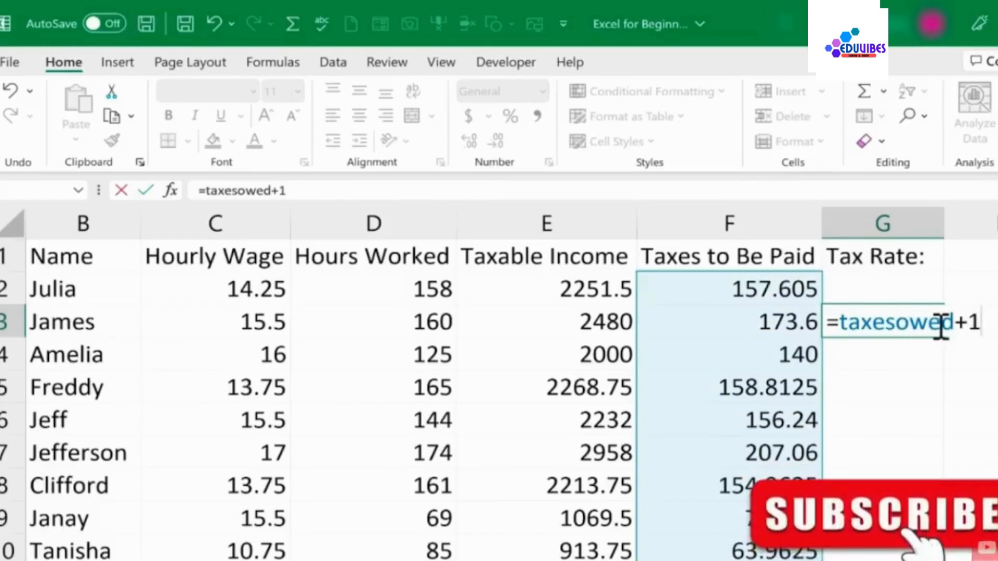
key(Return)
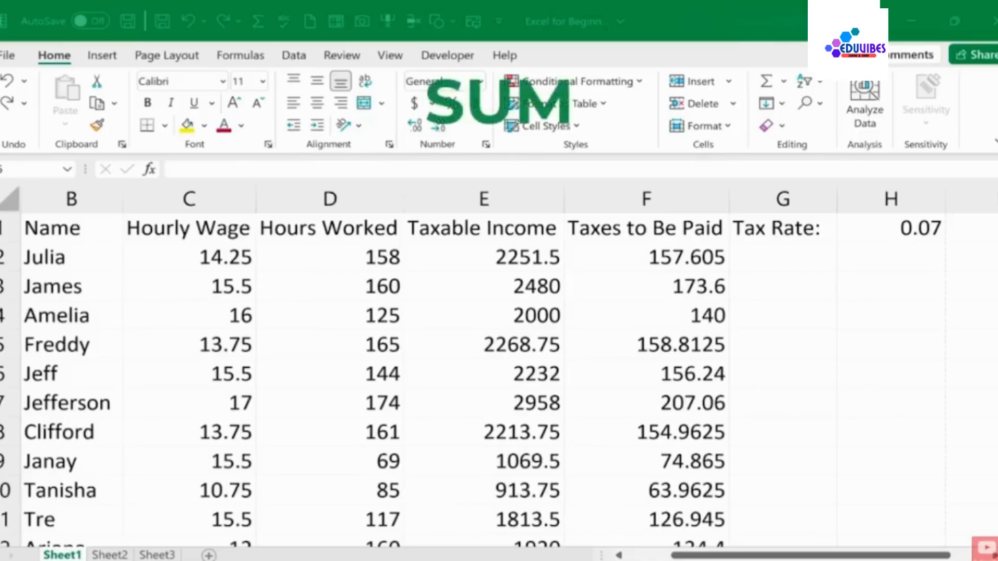
Step: Start a formula with =sum in cell D72, directly below the last Hours Worked value
click(783, 344)
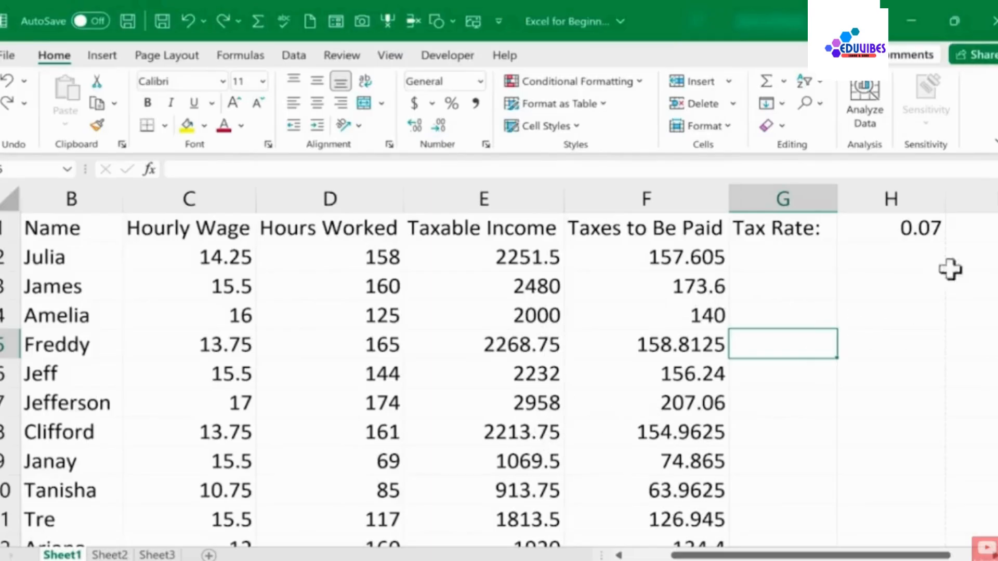
drag(997, 224, 925, 460)
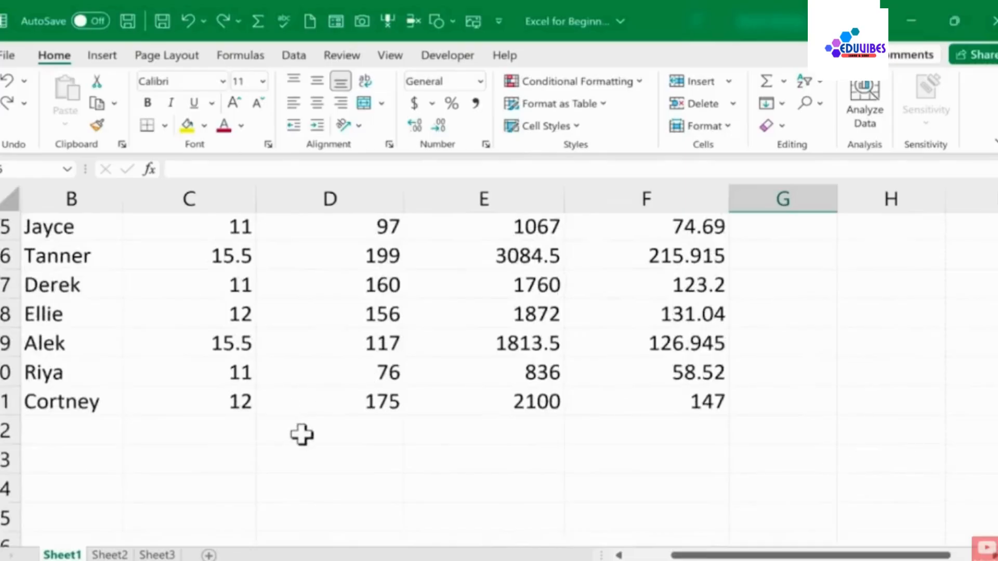
click(327, 430)
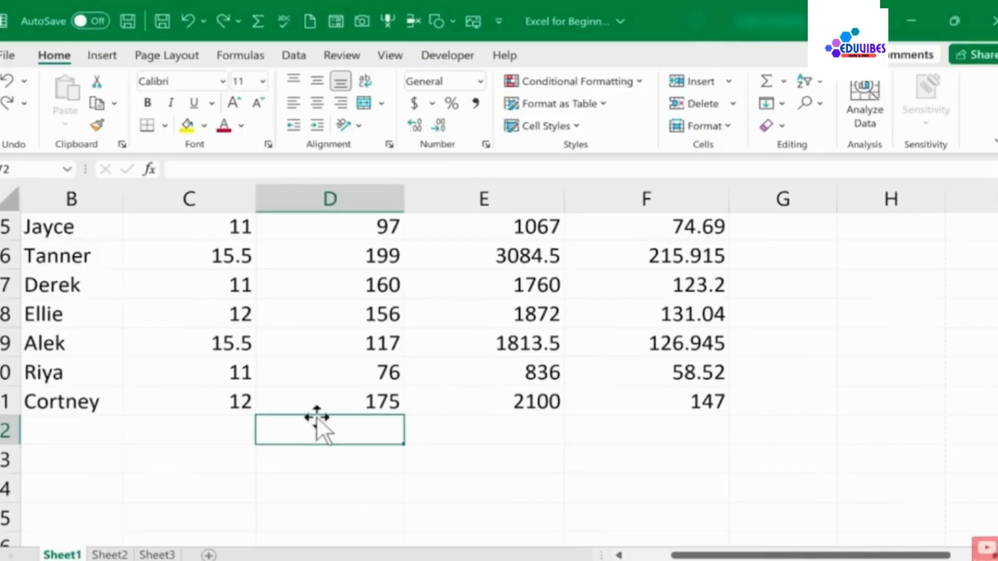
text(=)
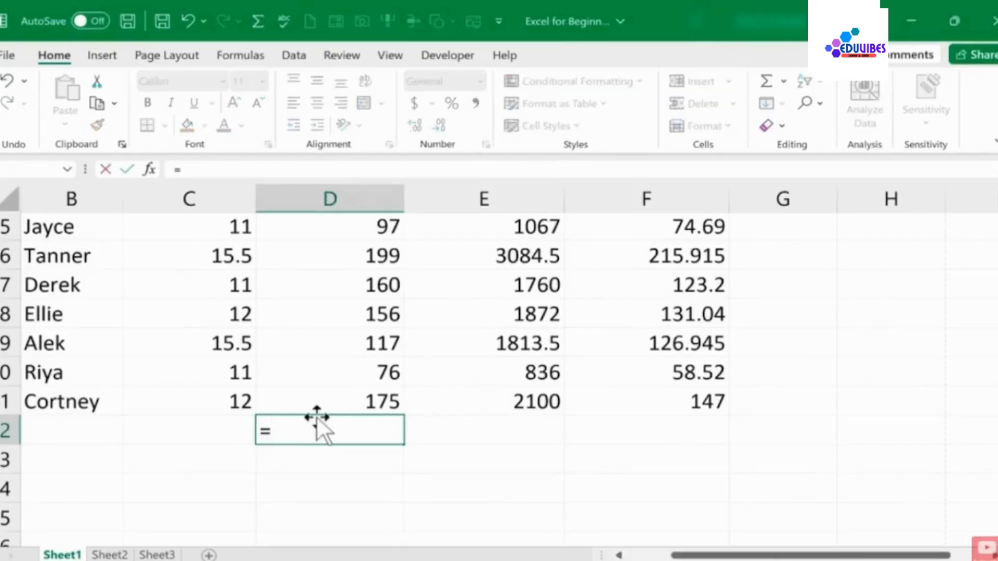
text(sum)
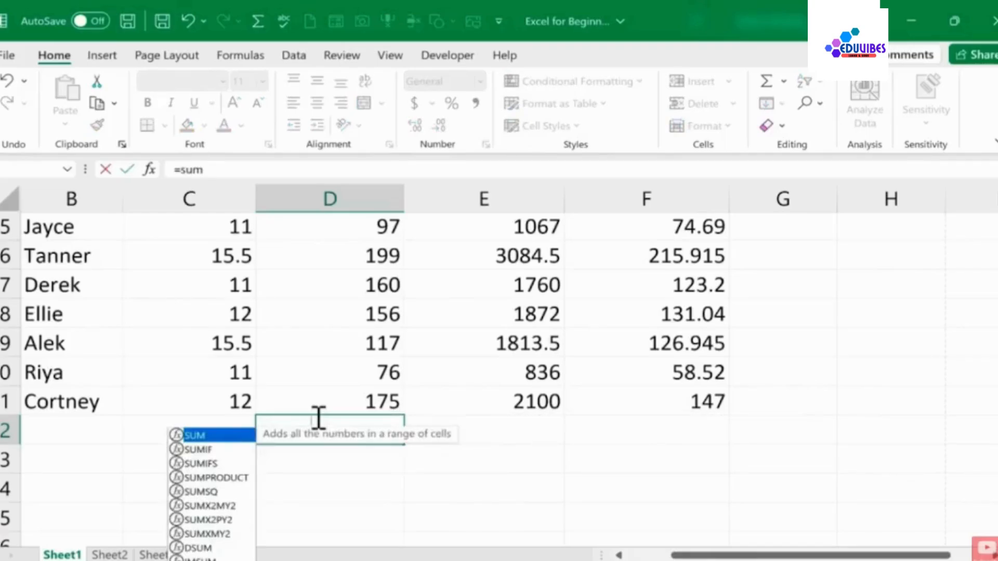
Step: Read the suggested descriptions of the SUM, SUMIF, SUMIFS and SUMPRODUCT functions for the formula in D72
scroll(347, 453, down, 1)
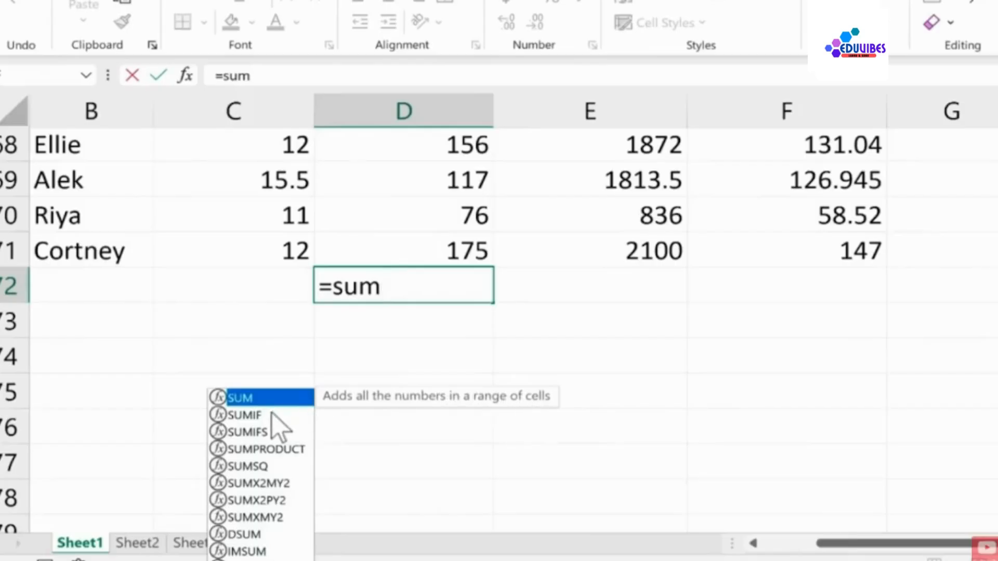
click(263, 413)
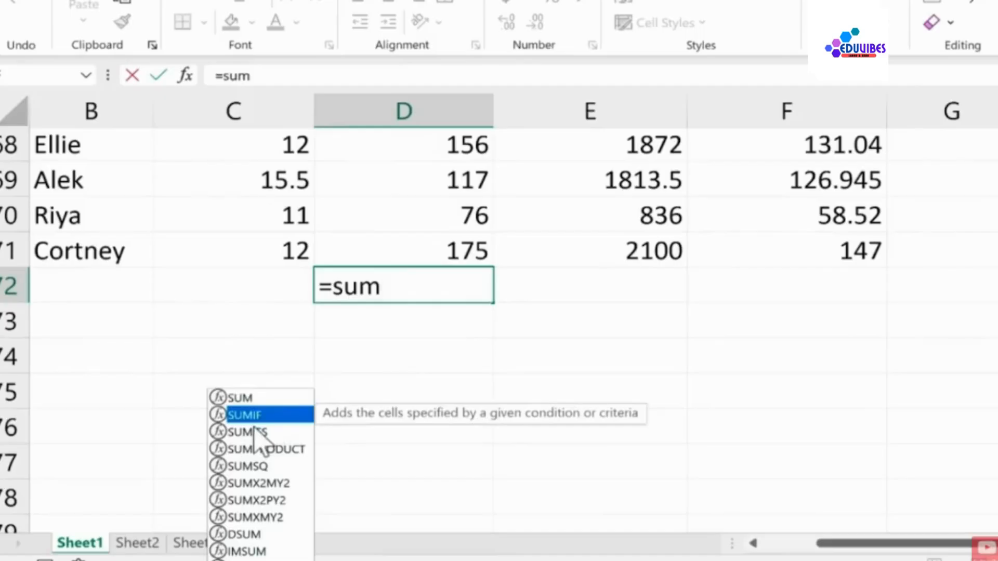
click(271, 438)
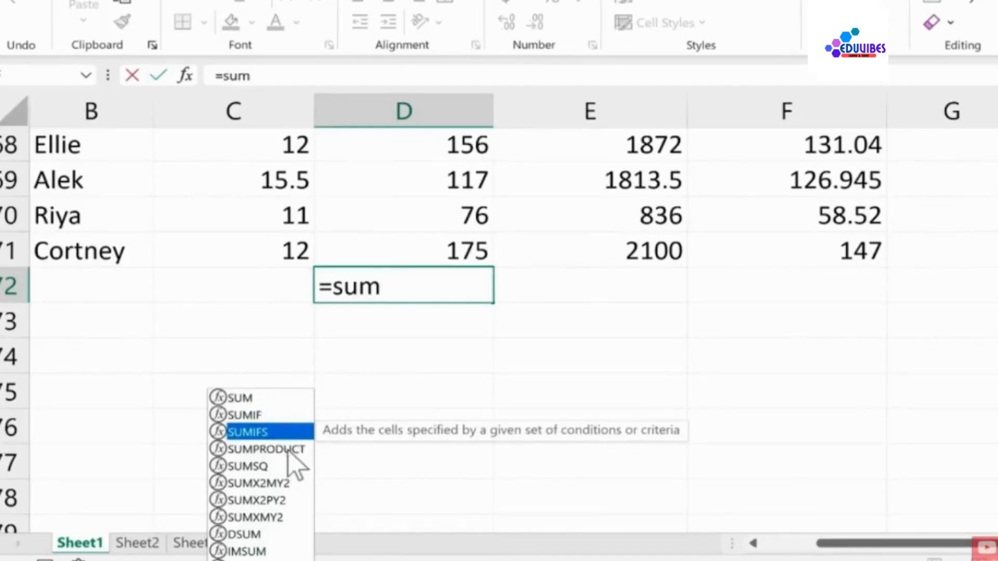
click(288, 451)
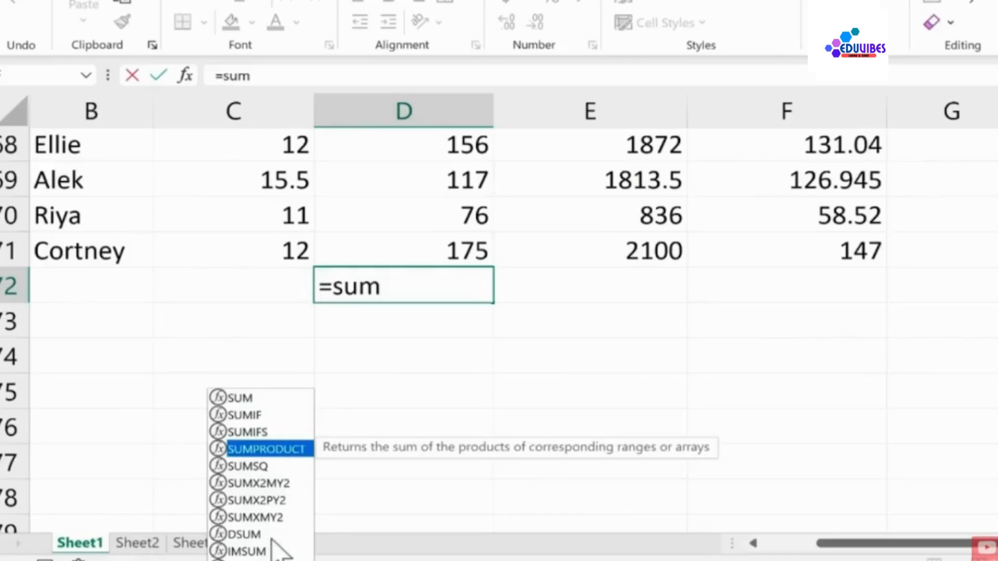
click(269, 416)
key(Down)
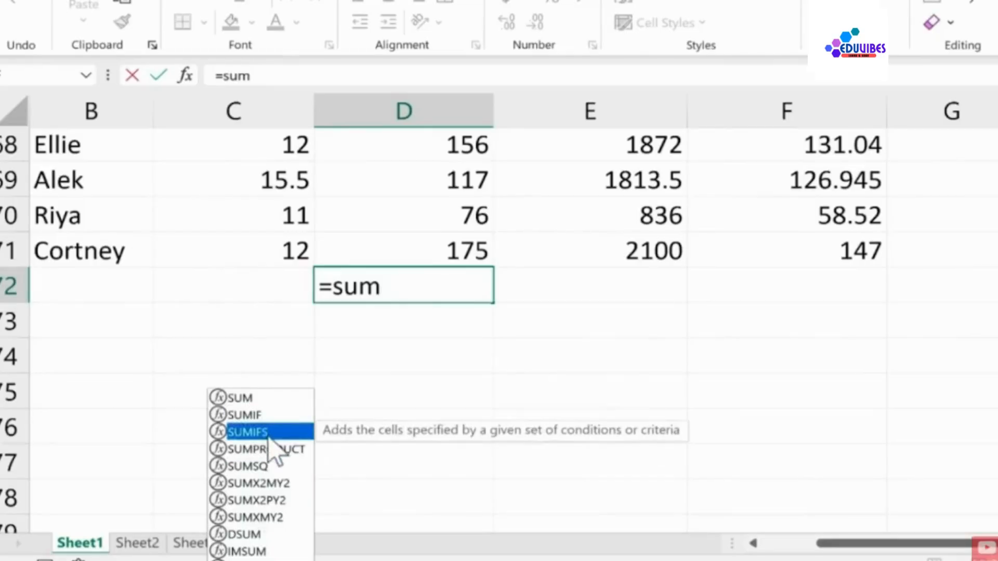
click(286, 450)
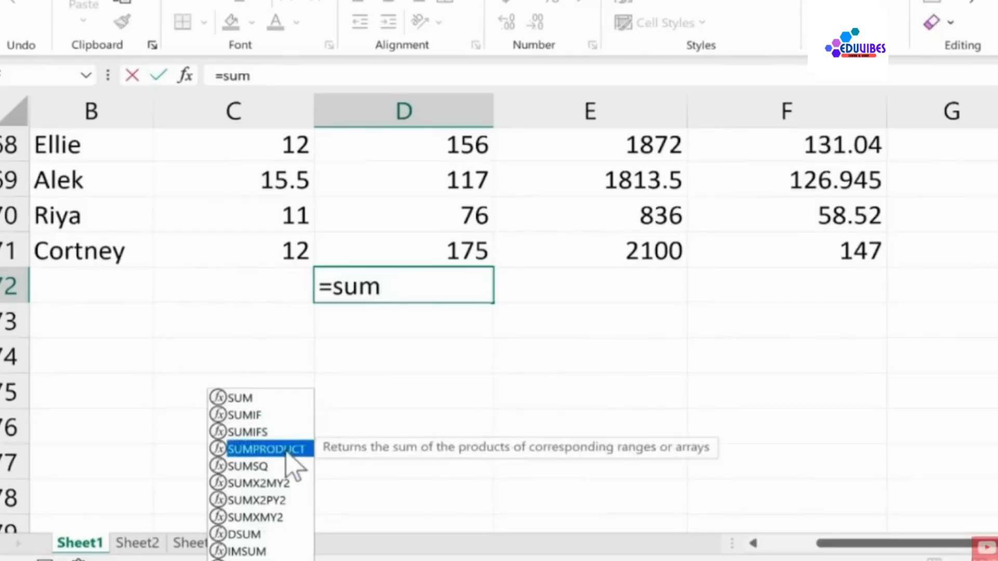
click(253, 399)
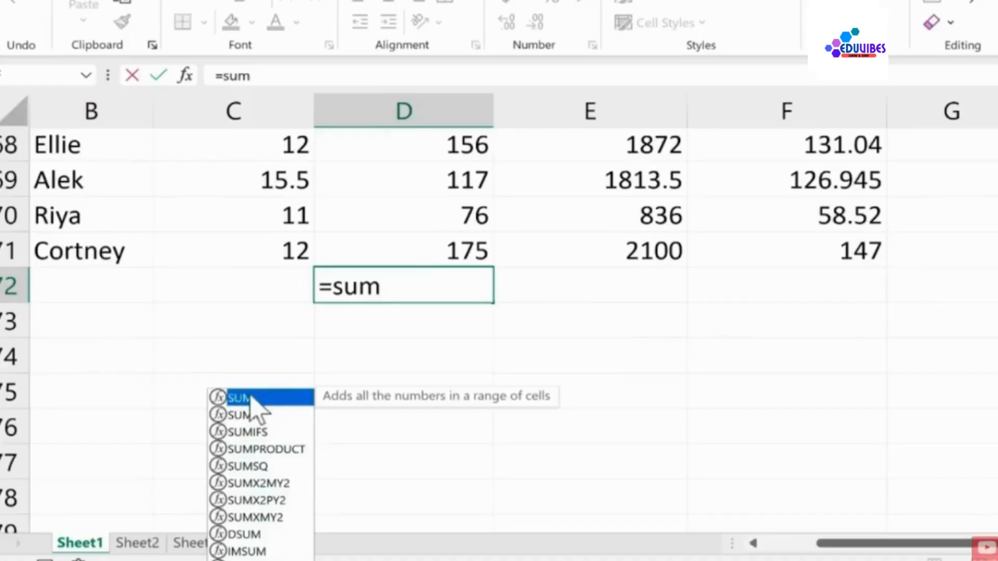
Step: Complete the formula in cell D72 as =sum(5,6)
click(401, 291)
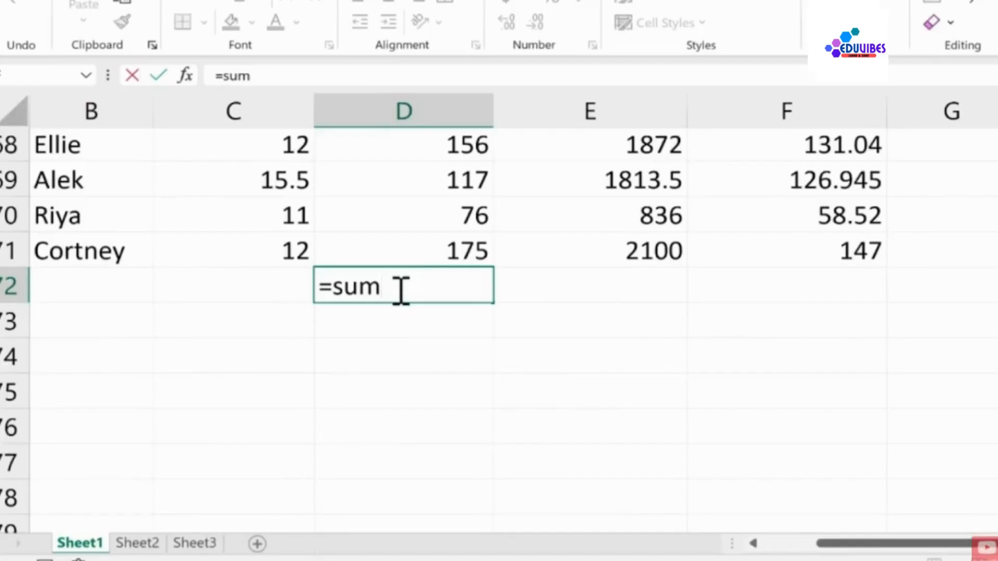
text(()
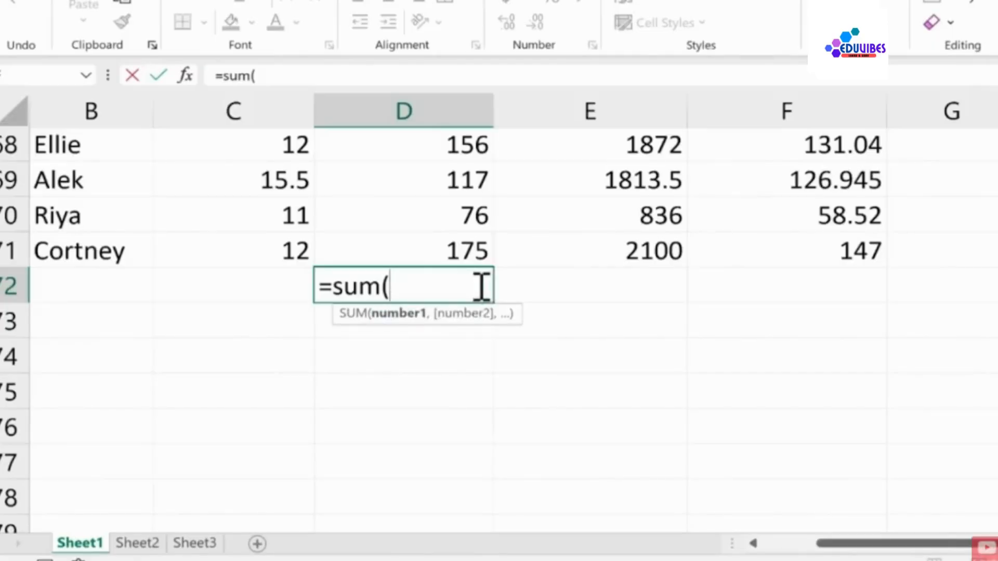
text(5,6)
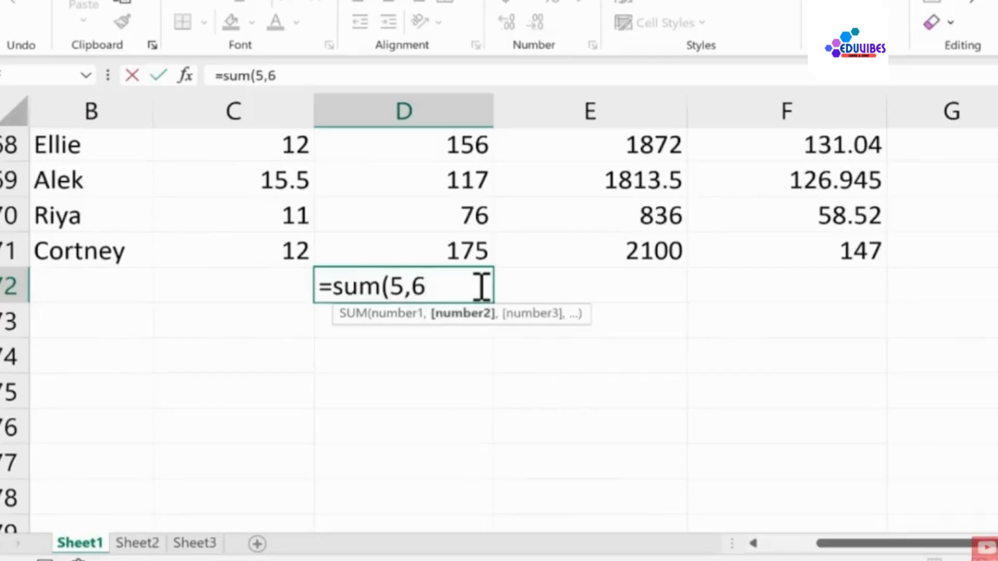
text())
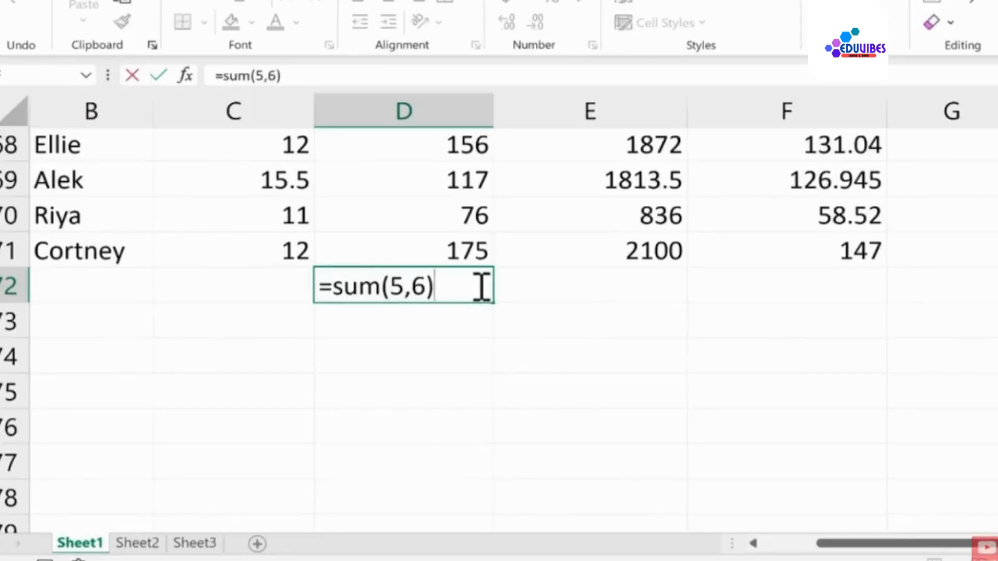
key(Return)
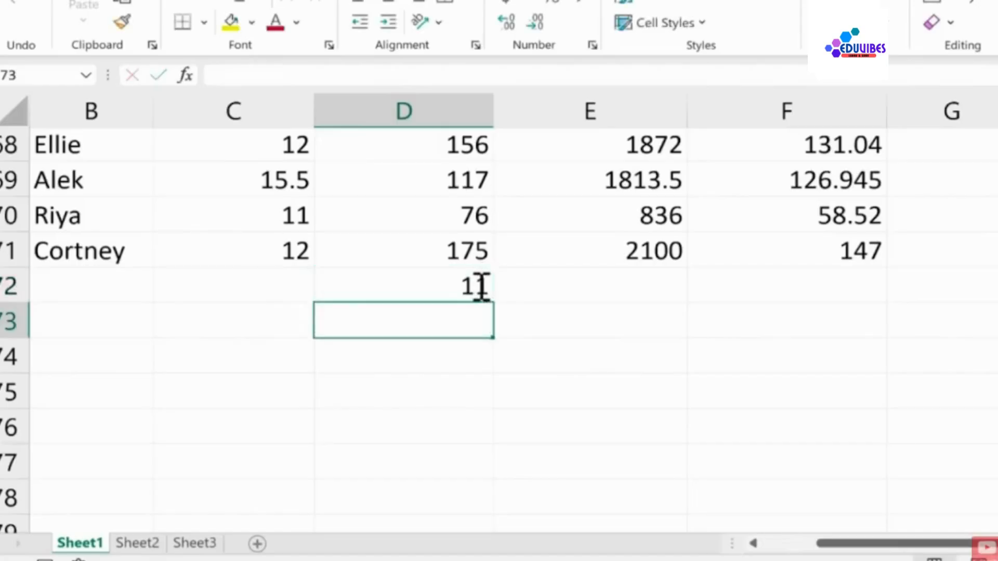
Step: Replace the 5,6 arguments of the SUM formula in D72 with the Hours Worked range D2:D71
double_click(478, 285)
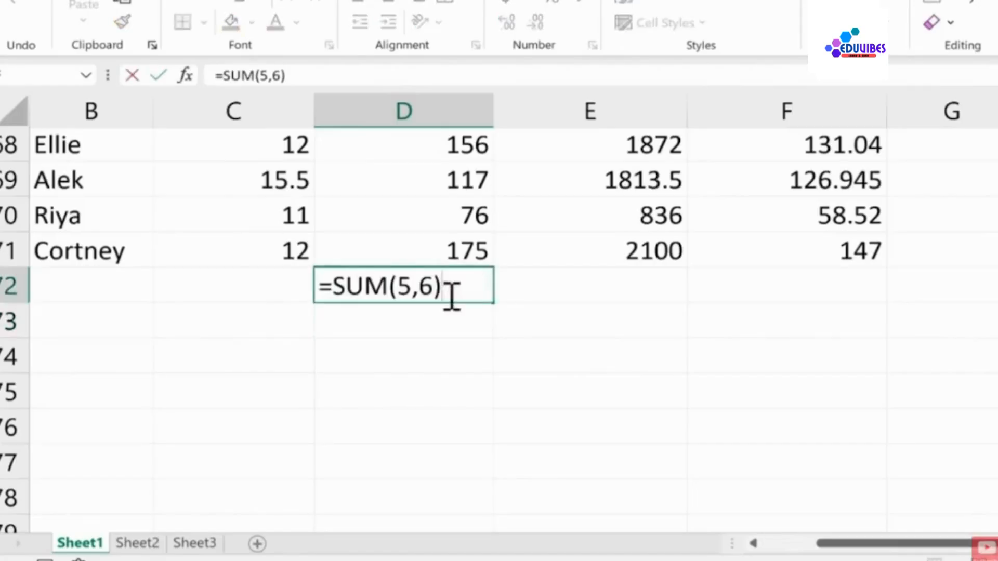
drag(400, 285, 457, 287)
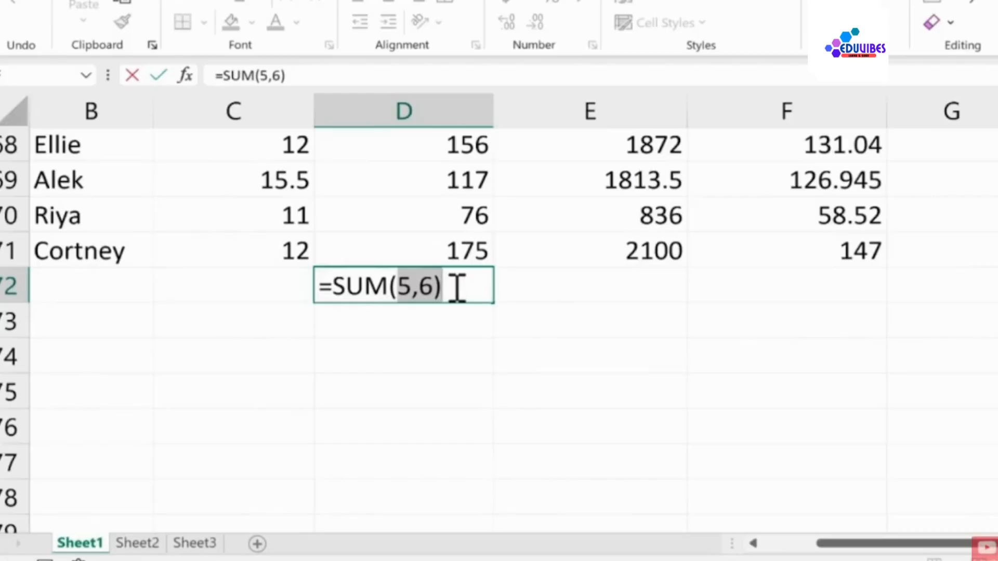
click(451, 248)
scroll(448, 246, up, 12)
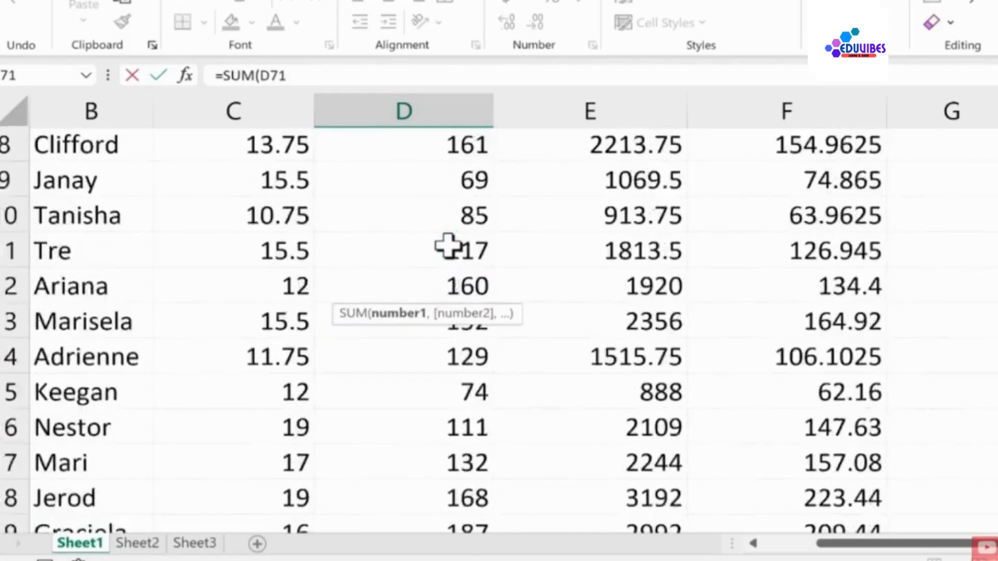
scroll(448, 240, up, 3)
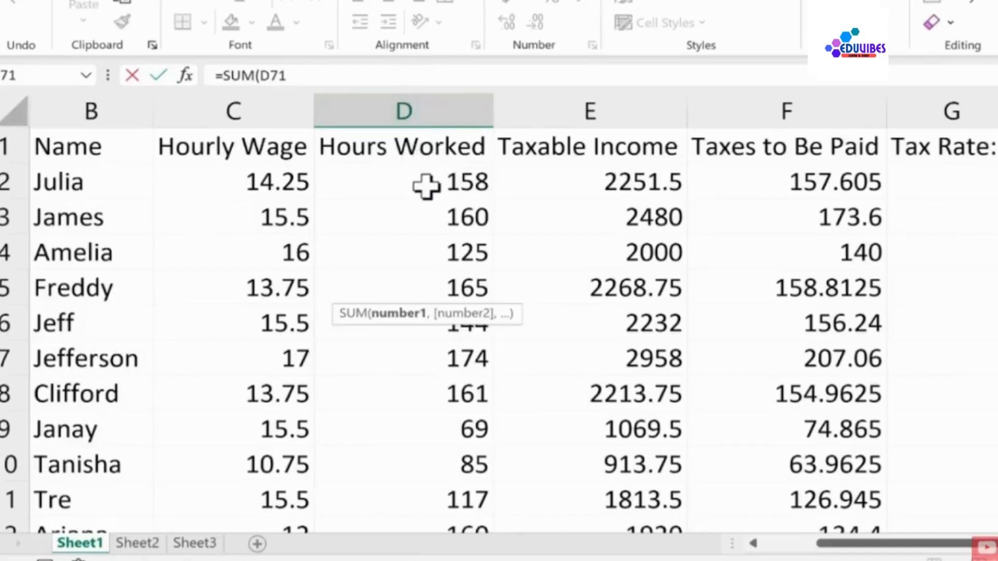
scroll(426, 208, down, 19)
scroll(419, 231, down, 4)
drag(443, 217, 417, 216)
text(2)
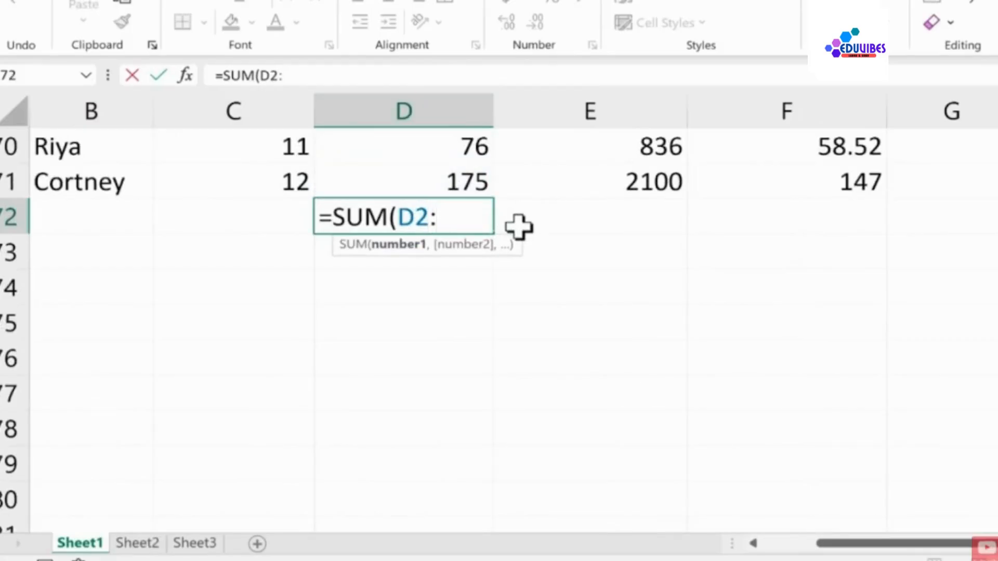
text(:d71)
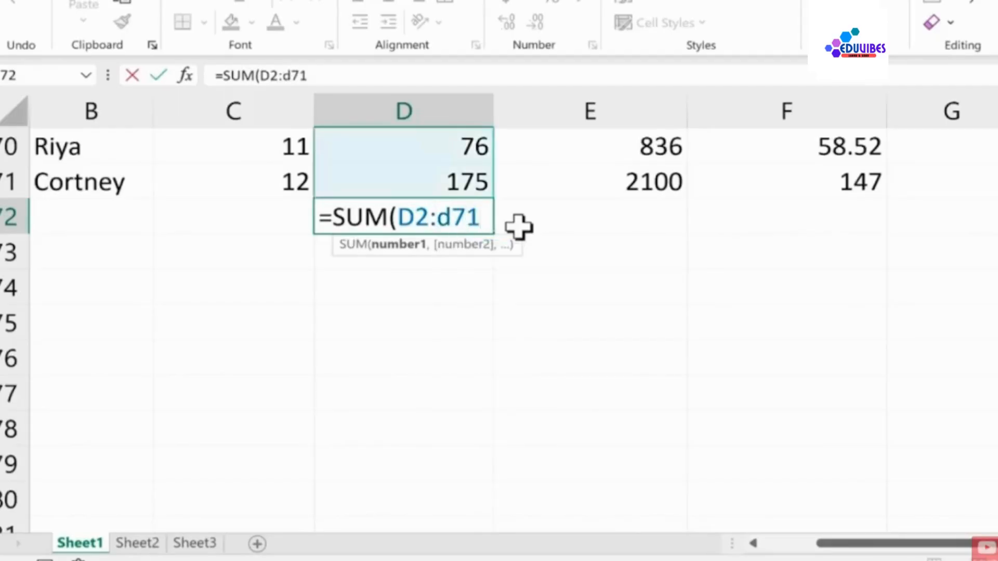
text())
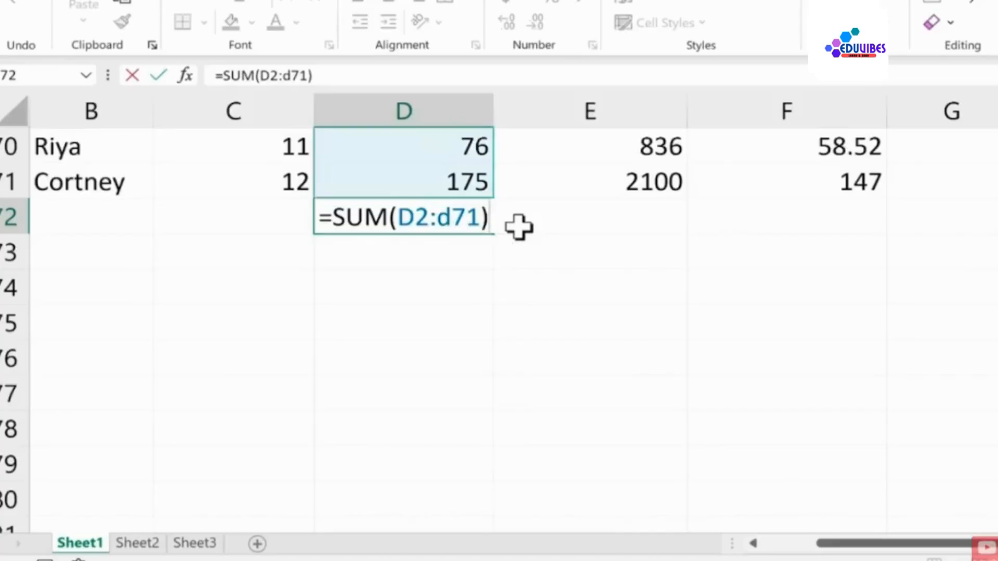
key(Return)
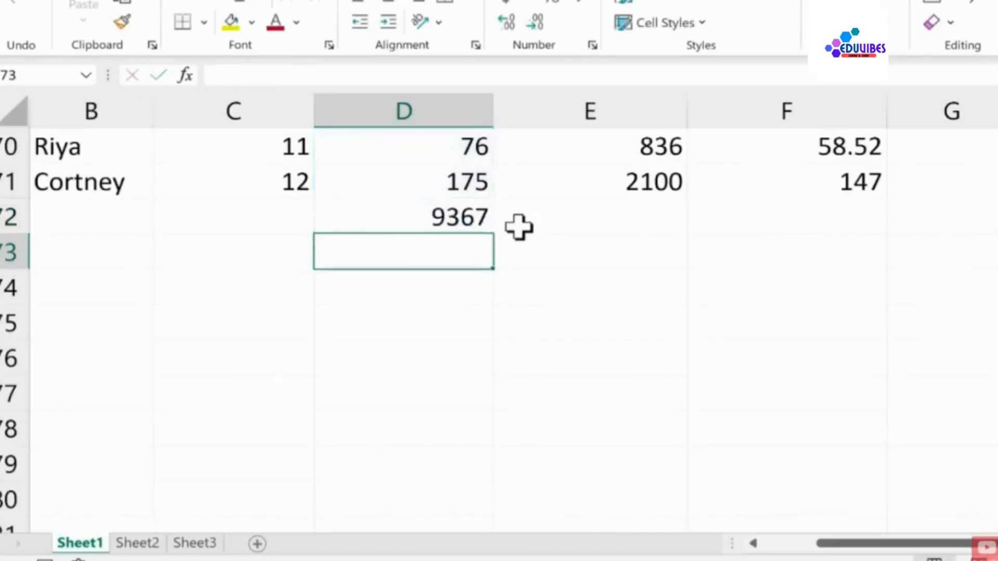
Step: Undo both SUM formula entries in cell D72 so that the cell is empty
click(468, 216)
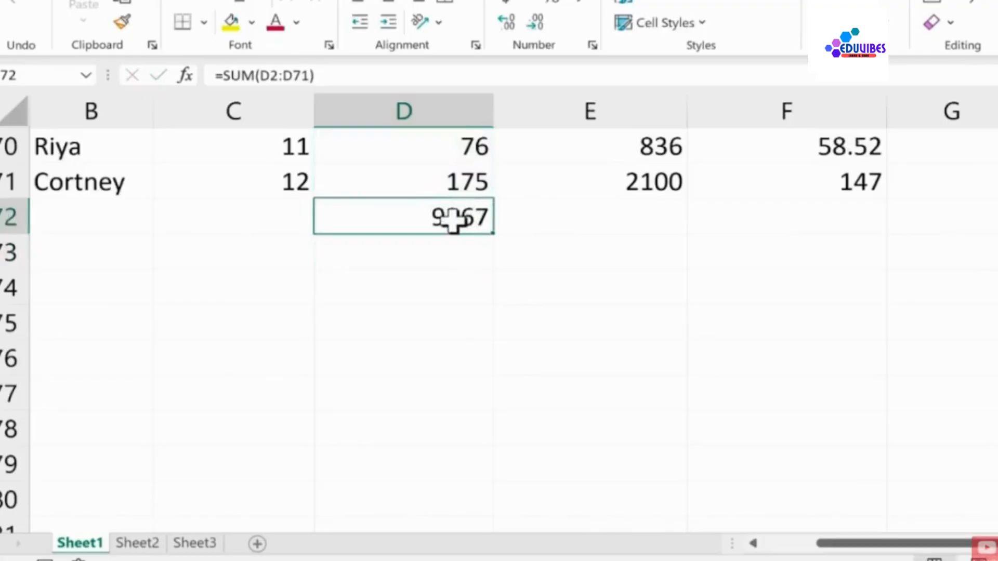
key(Return)
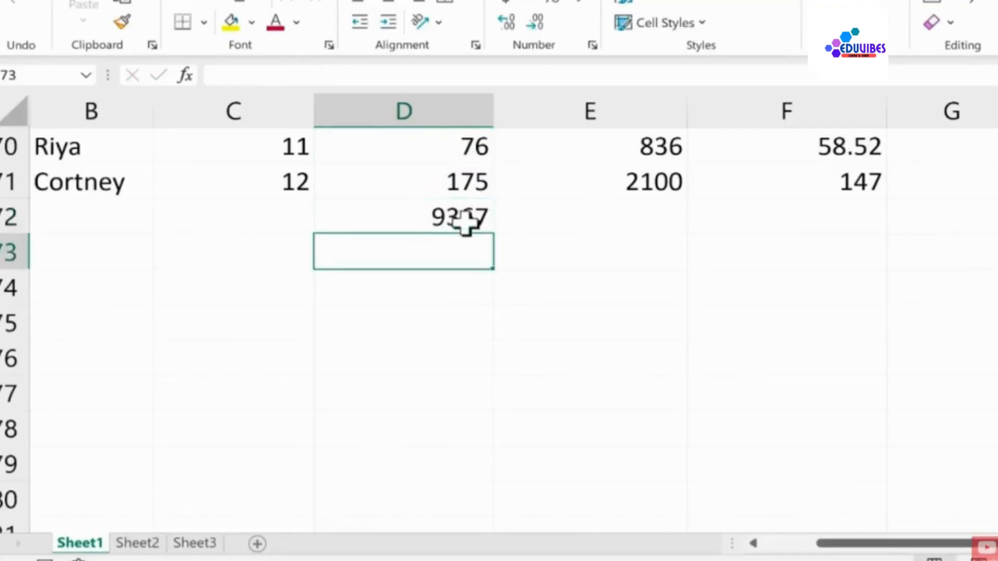
key(ctrl+z)
key(ctrl+z)
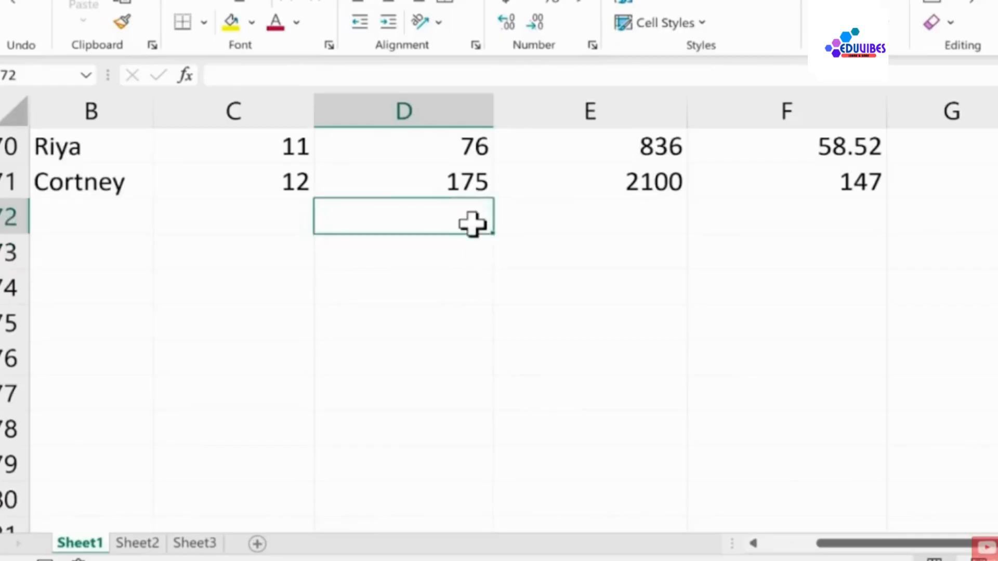
Step: Enter a SUM formula in D72 that totals the Hours Worked values, picking the range D2:D71 from the sheet
double_click(472, 223)
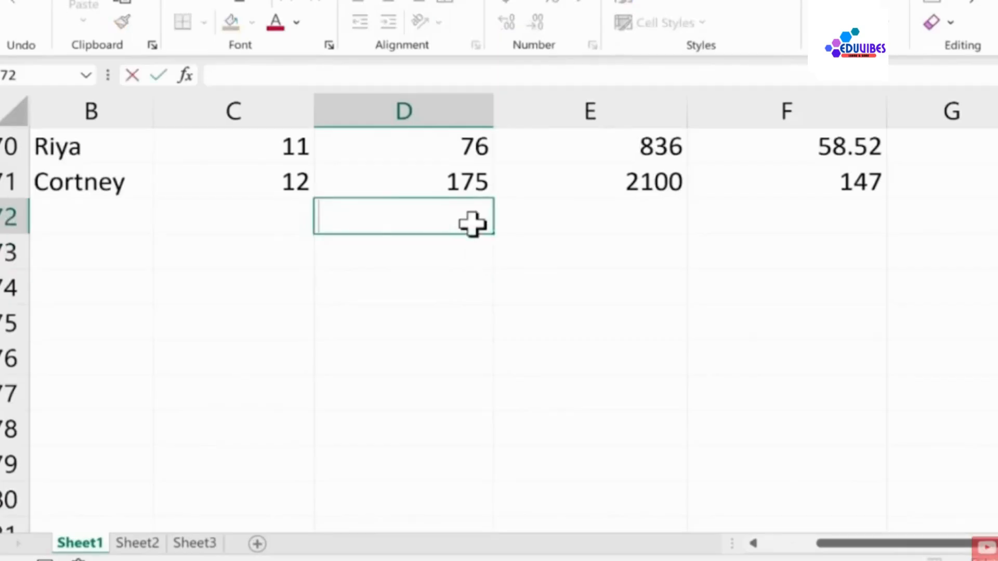
text(=)
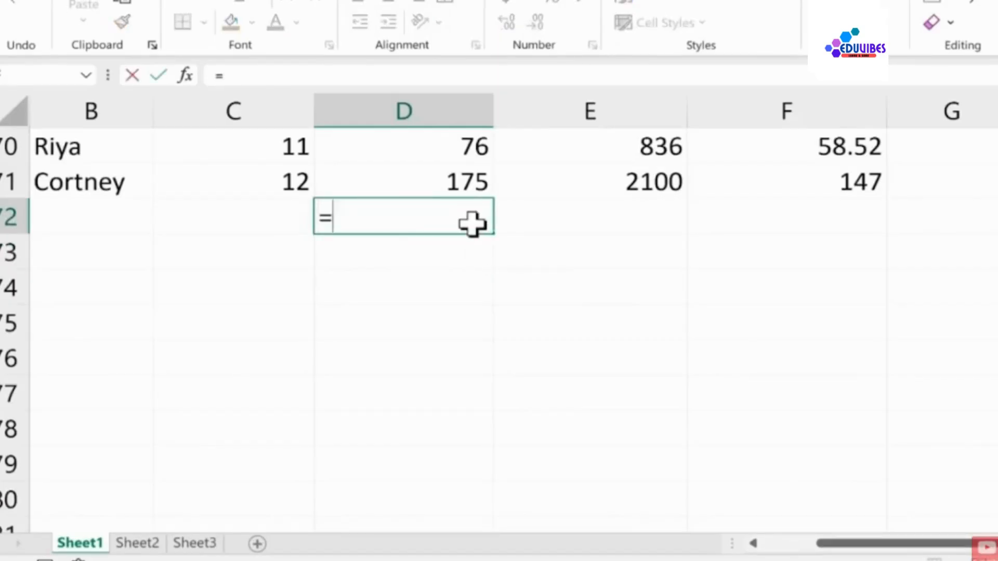
text(sum)
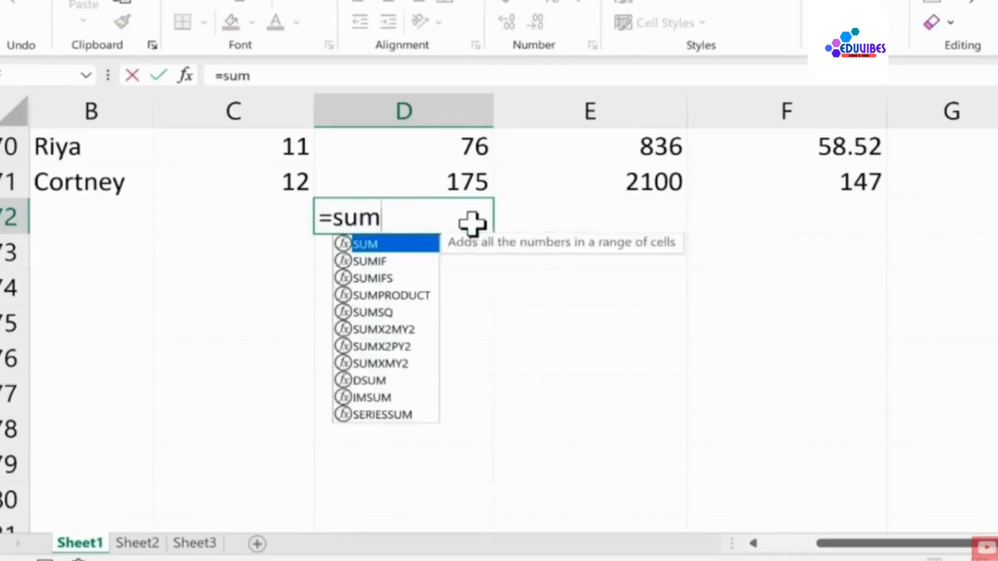
text(()
click(423, 180)
drag(422, 180, 441, 196)
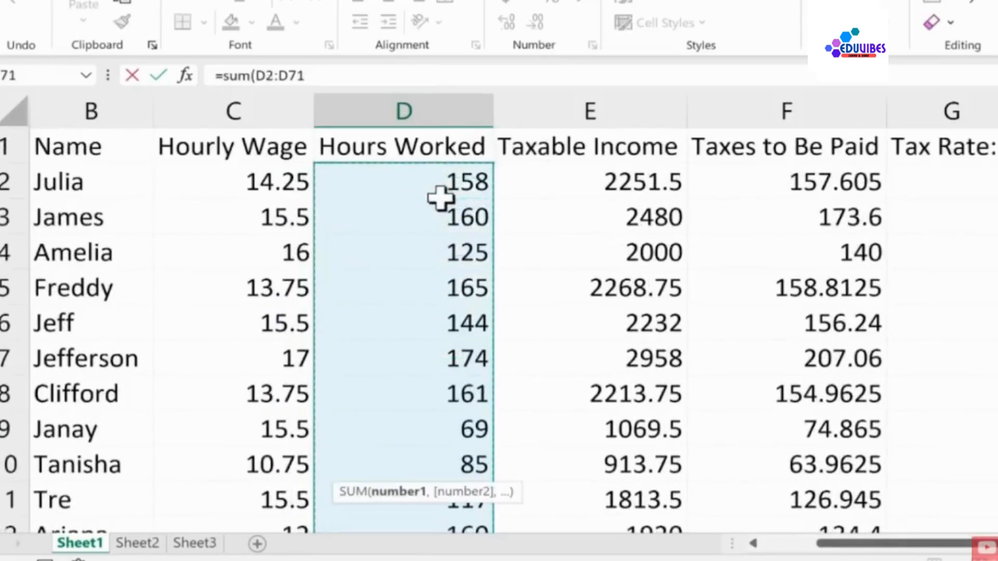
scroll(439, 208, down, 20)
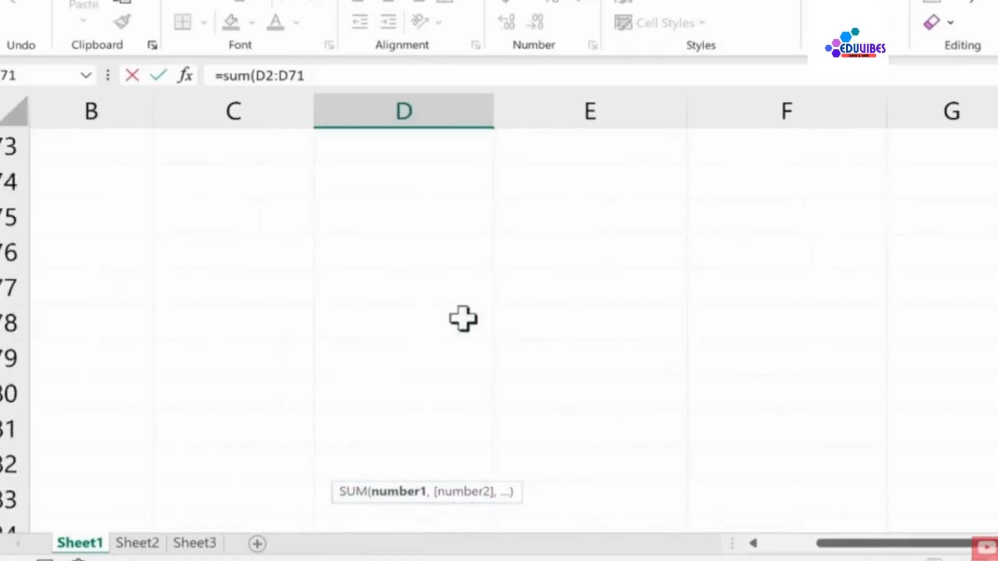
scroll(484, 265, up, 3)
scroll(481, 268, down, 2)
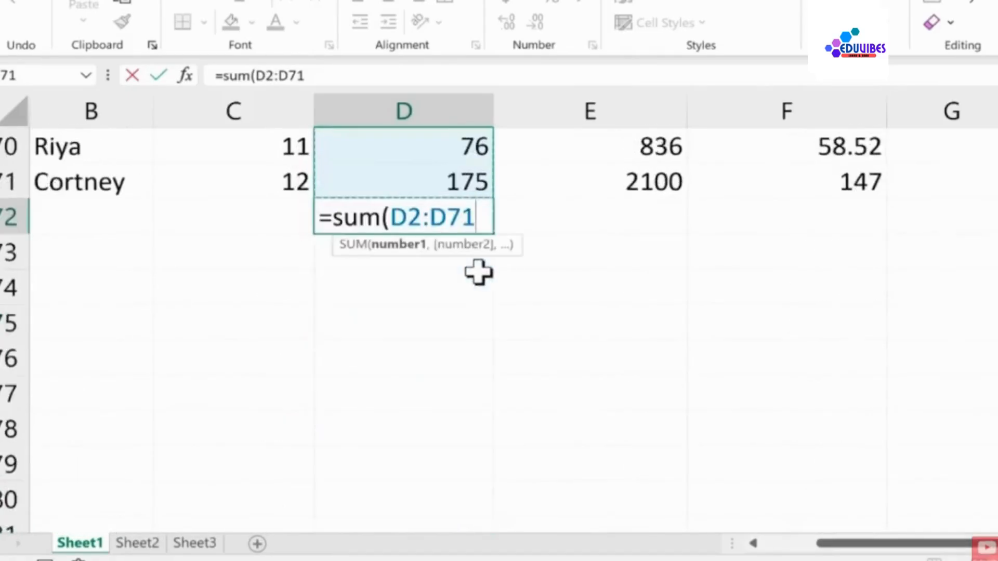
key(Return)
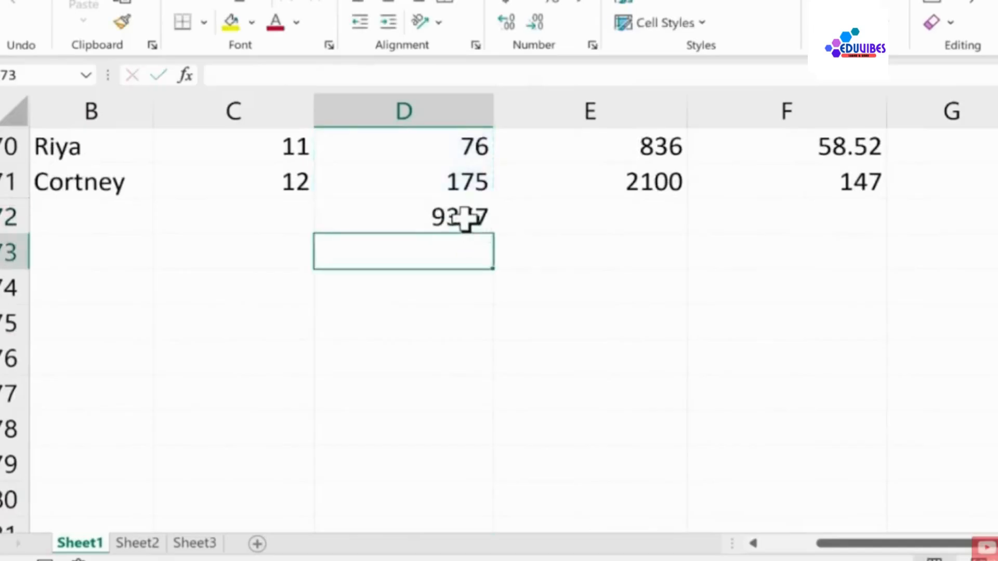
Step: Clear the Hours Worked total from cell D72, and return to the column headers in row 1
click(464, 219)
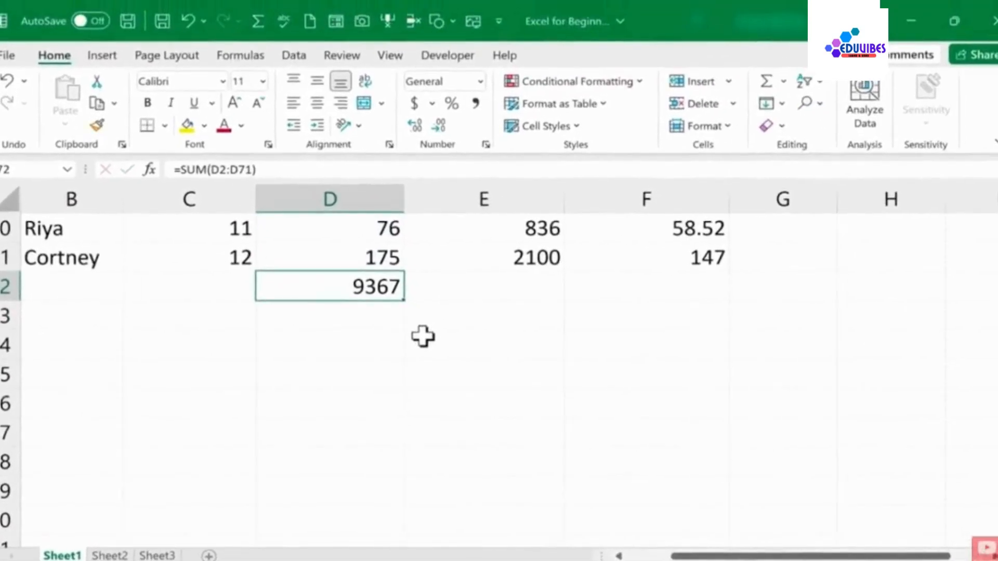
key(BackSpace)
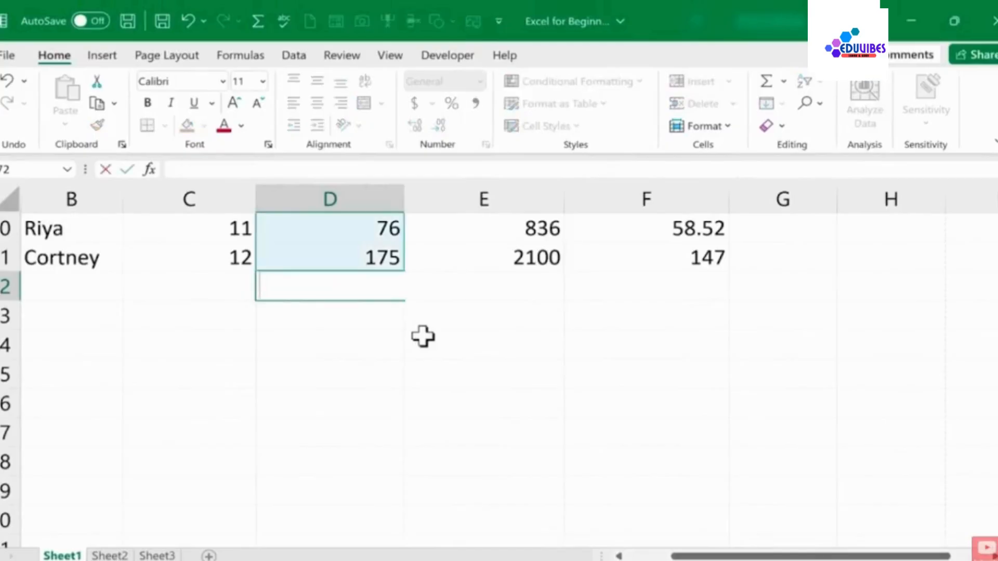
click(362, 287)
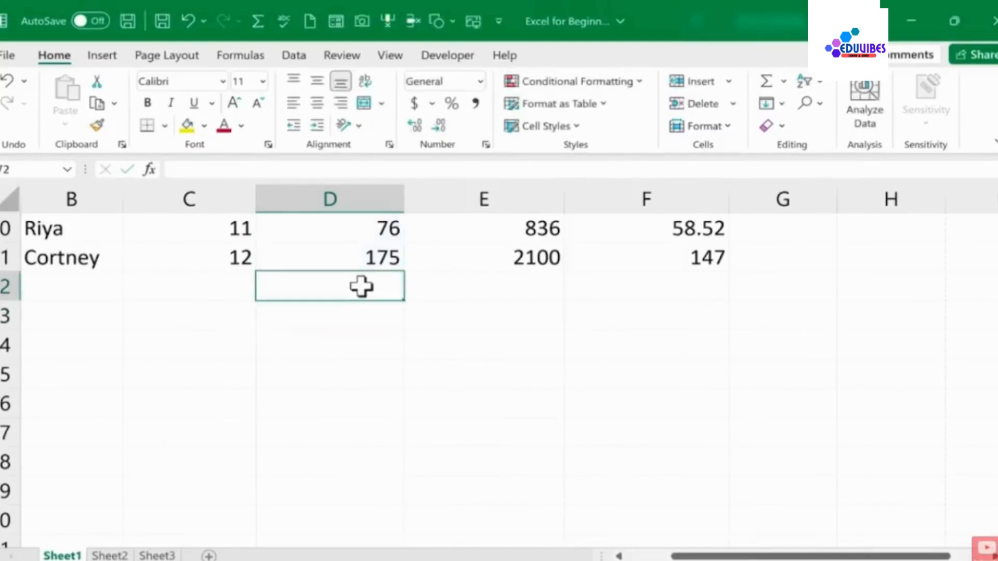
click(383, 335)
click(375, 289)
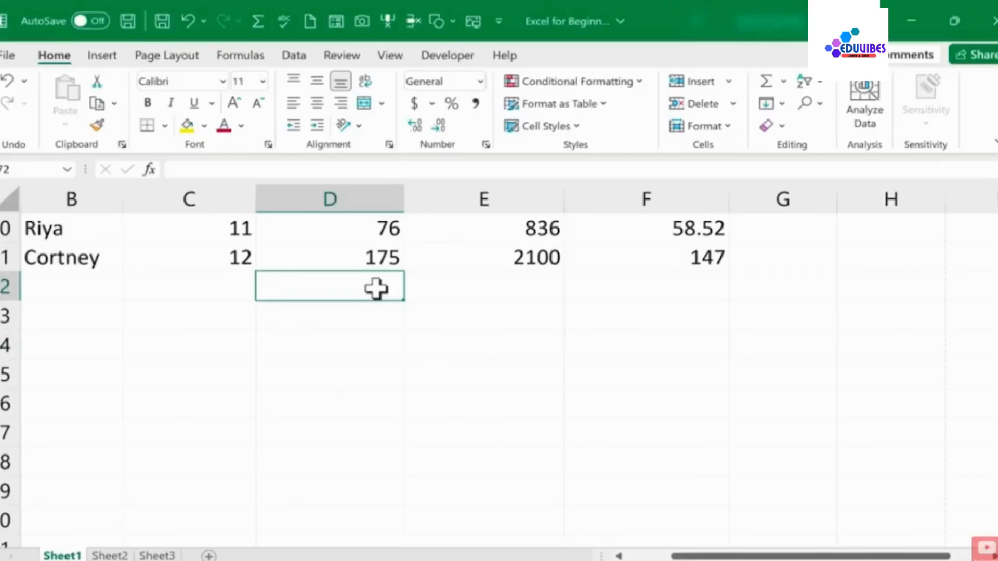
scroll(432, 309, up, 20)
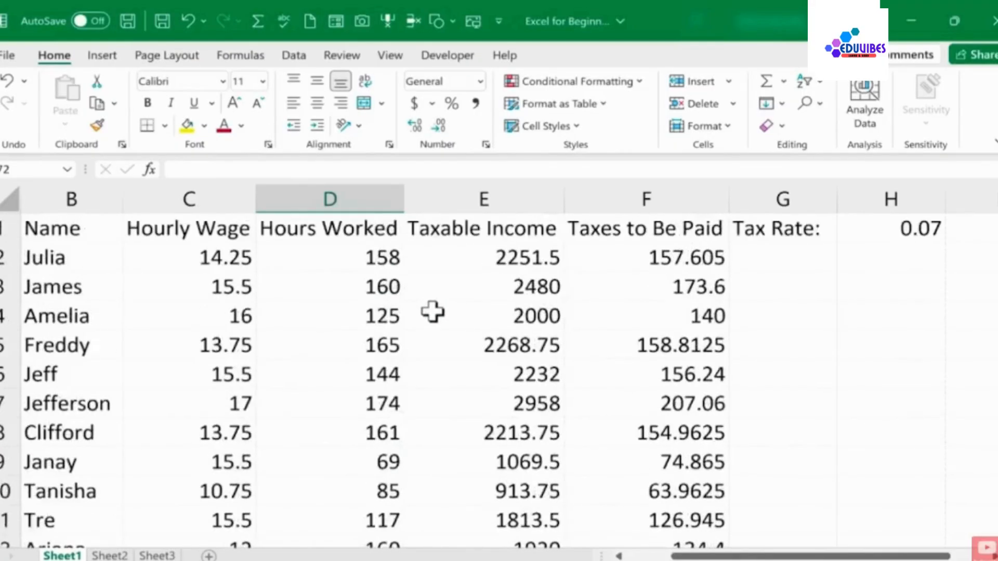
Step: Total the Hours Worked column in D72 with AutoSum over D2:D71
scroll(432, 312, down, 20)
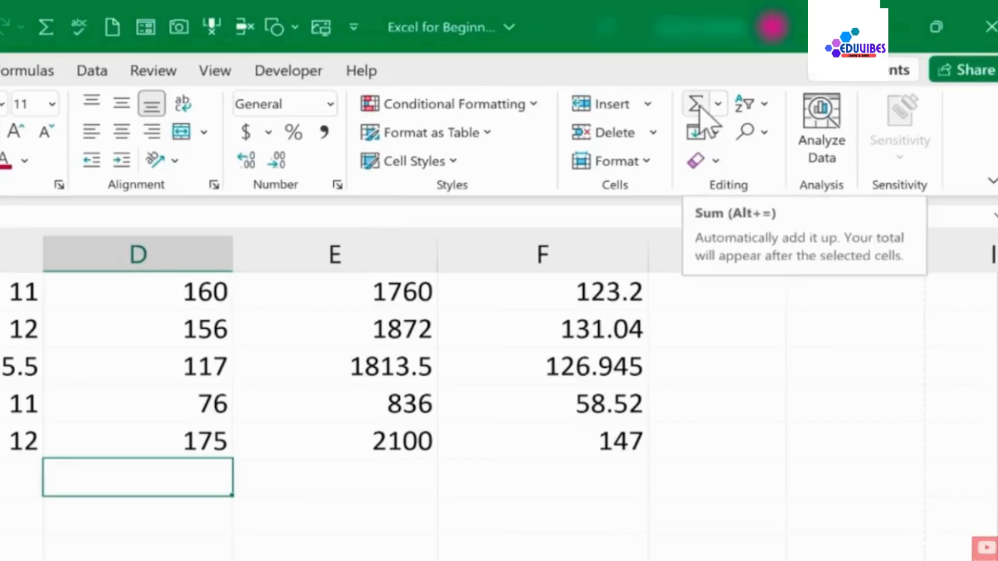
click(700, 107)
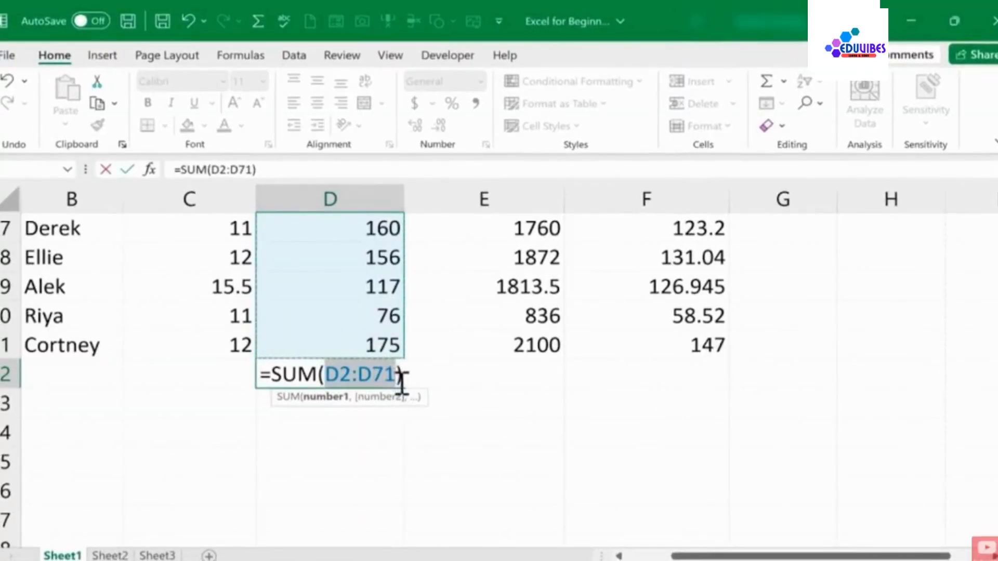
key(Return)
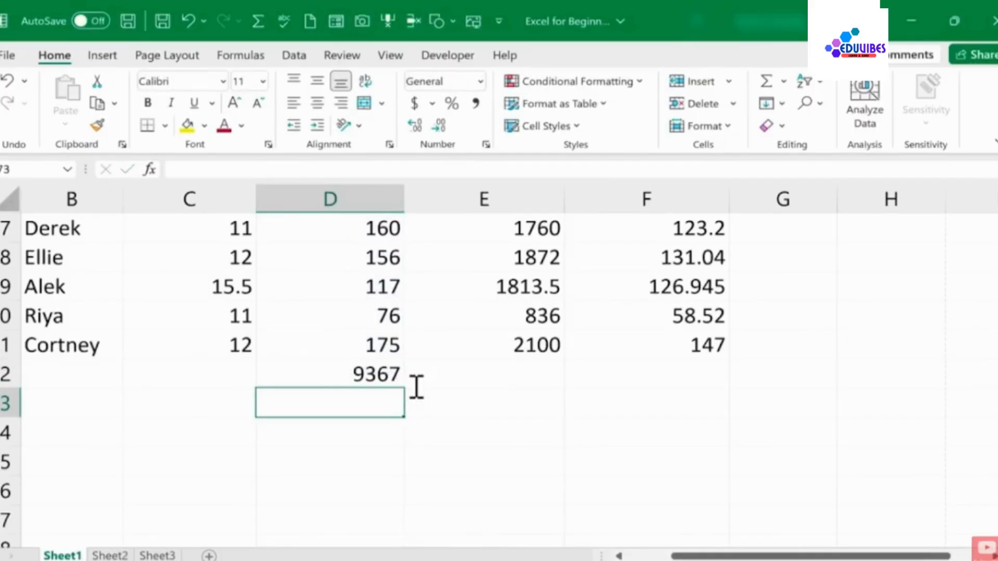
Step: Label cell C72 as "Totals:" and format the label bold and right-aligned
click(198, 371)
text(Totals:)
key(Return)
click(170, 373)
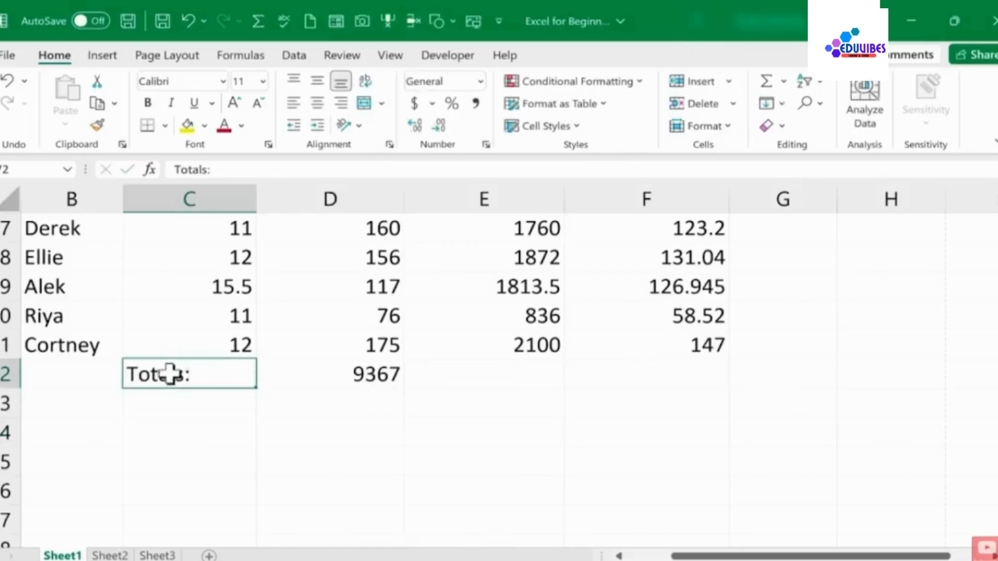
click(153, 102)
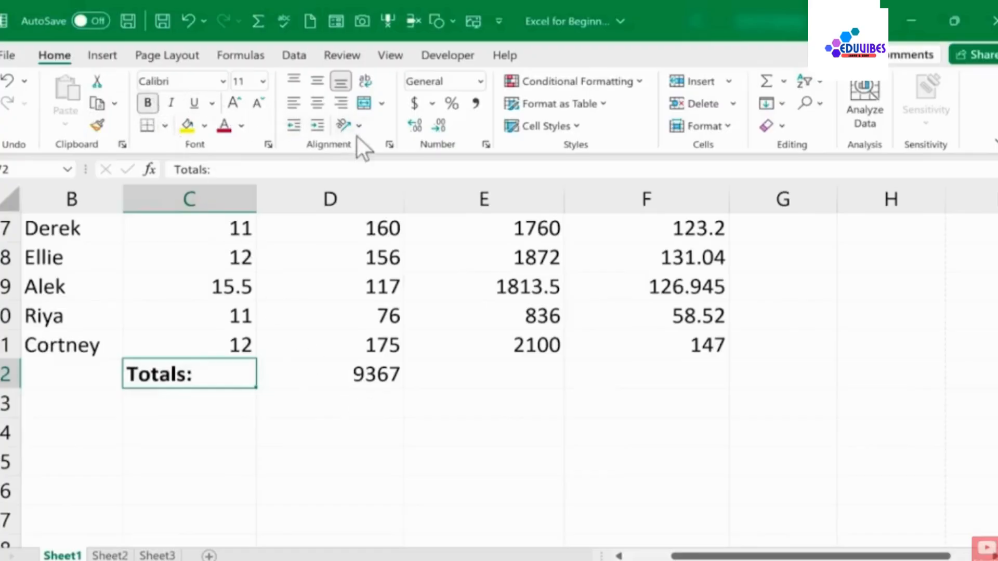
click(347, 101)
click(468, 433)
Step: Fill the SUM formula from D72 across to E72 to total the Taxable Income column
scroll(492, 289, down, 1)
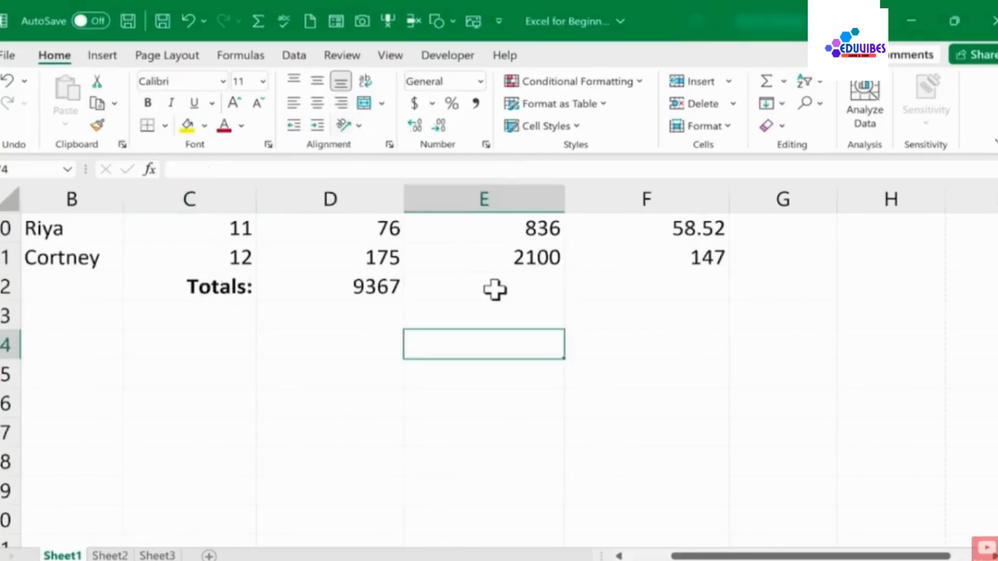
click(495, 289)
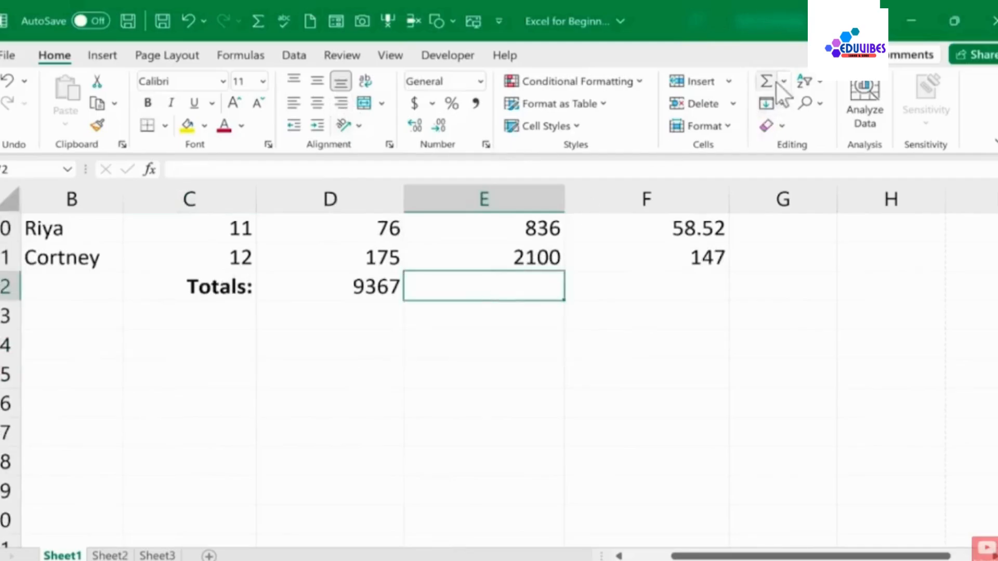
scroll(538, 341, up, 2)
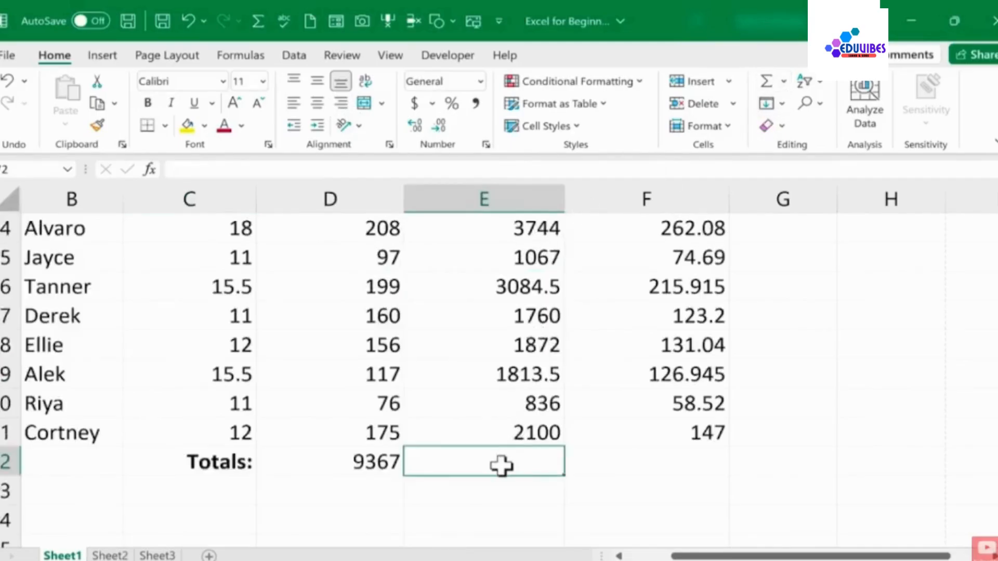
click(378, 468)
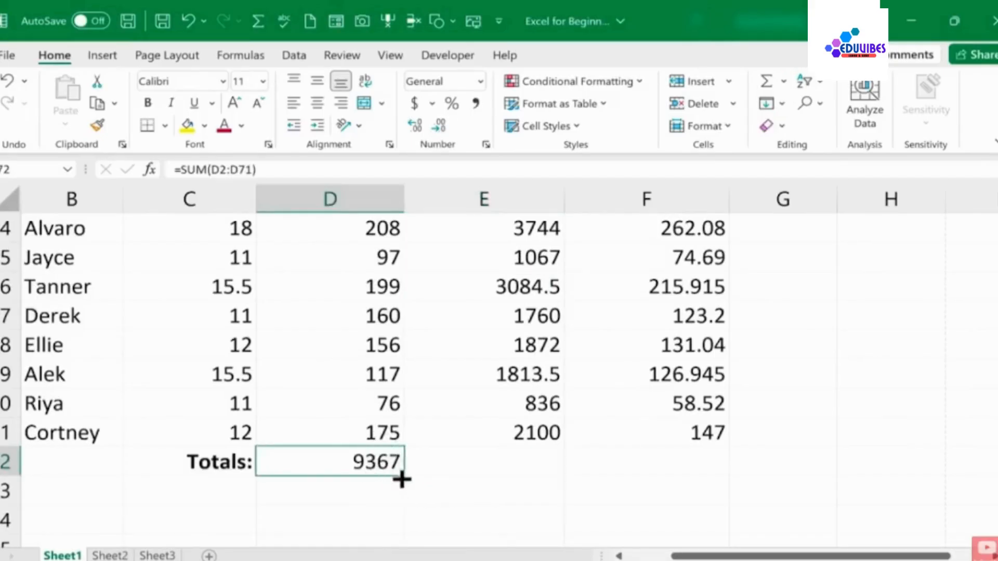
drag(405, 475, 547, 479)
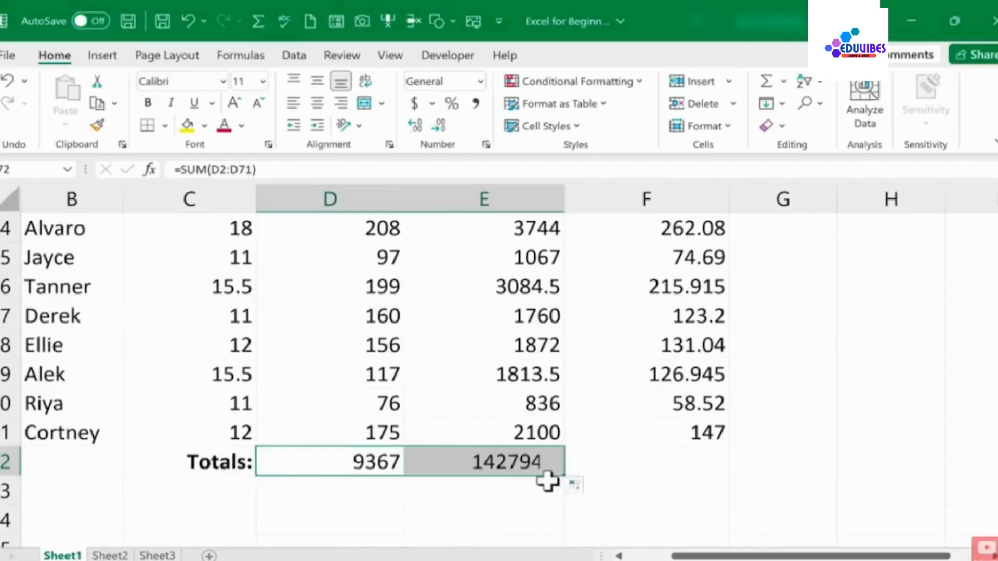
Step: Compare the SUM formulas in D72 and E72 to check the range each one references, leaving both unedited
click(520, 465)
double_click(519, 457)
double_click(340, 465)
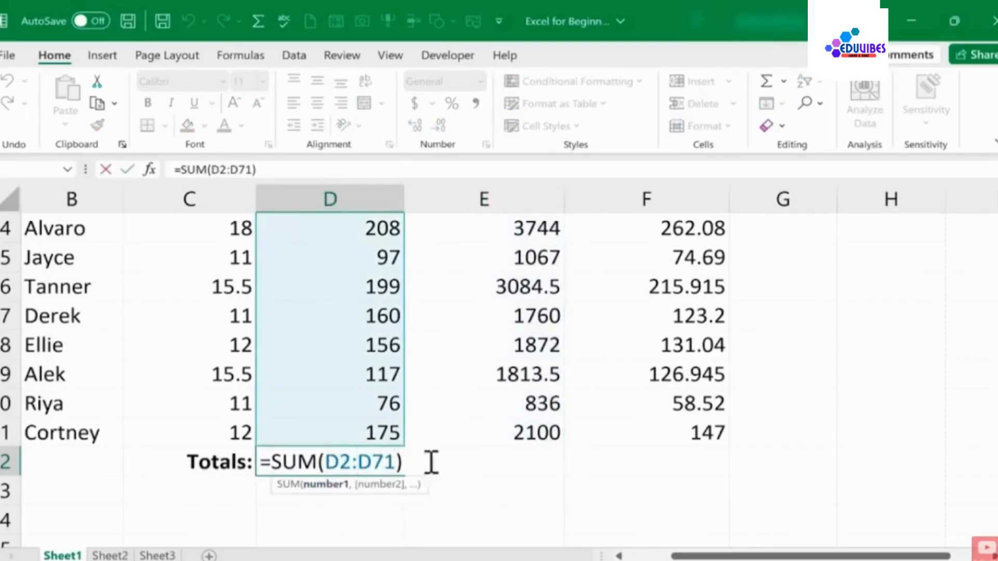
key(Escape)
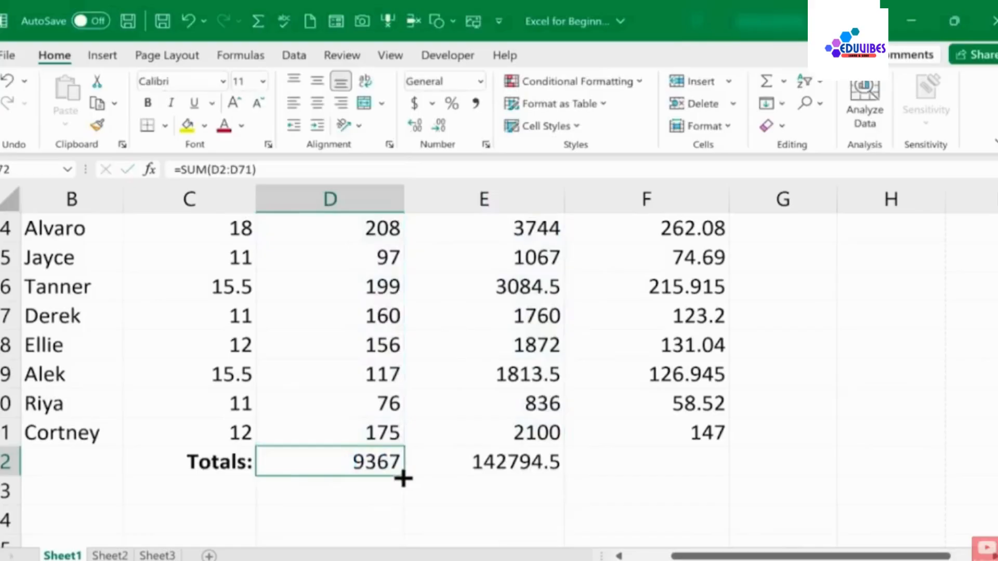
double_click(545, 472)
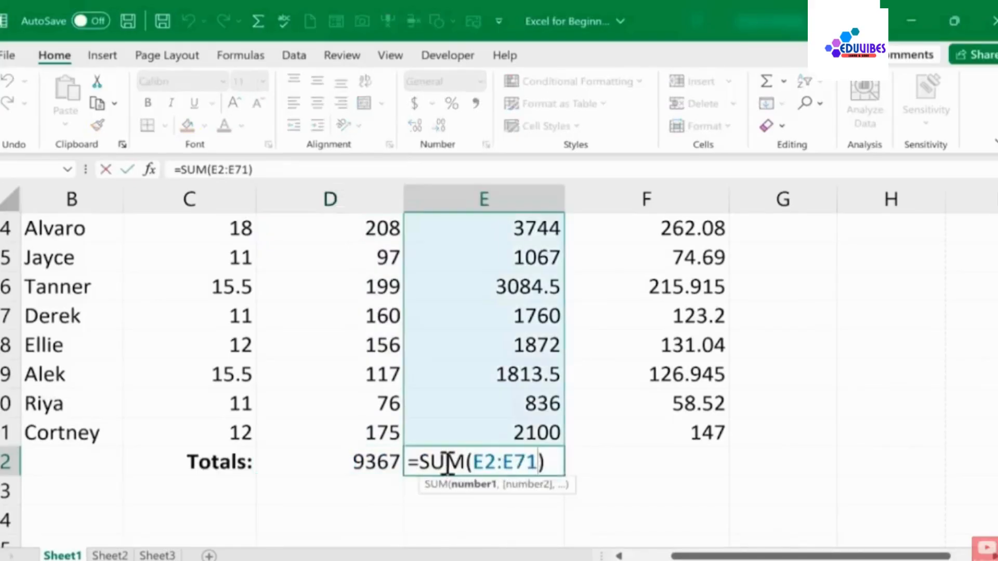
key(Escape)
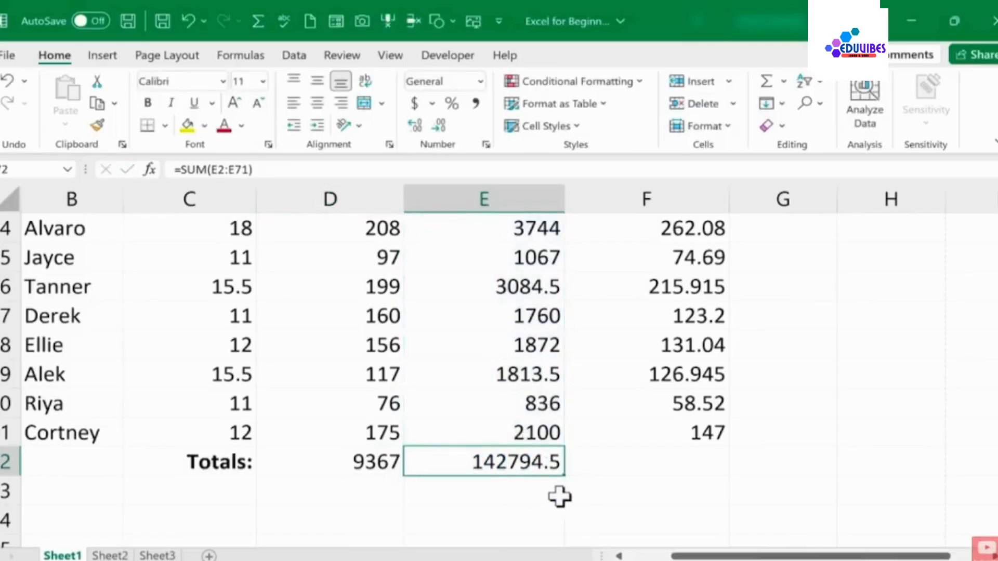
Step: Copy the "Totals:" label from C72 to C73 and change the copy's text to "Average:"
click(232, 471)
key(ctrl+c)
click(227, 489)
key(ctrl+v)
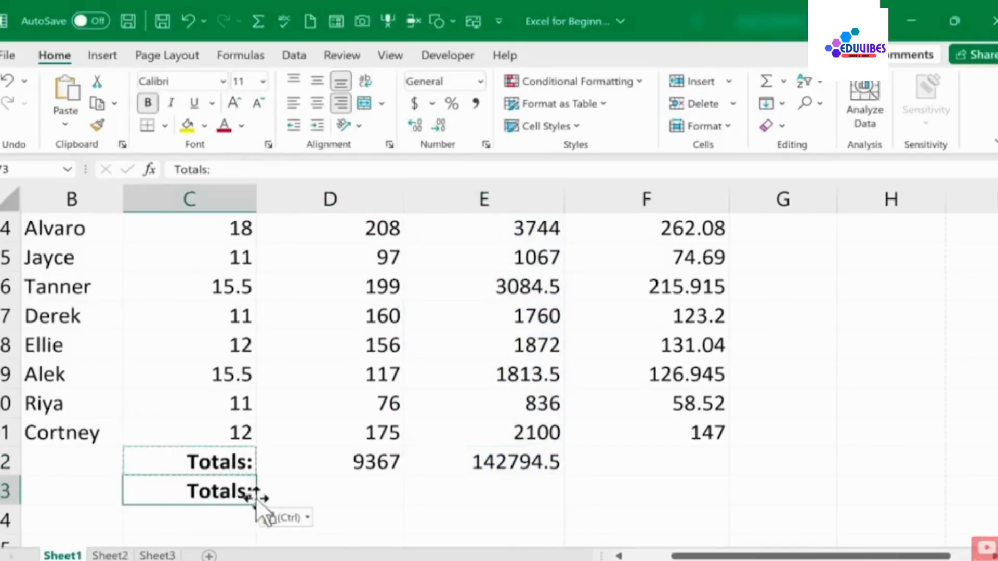
double_click(239, 491)
double_click(239, 492)
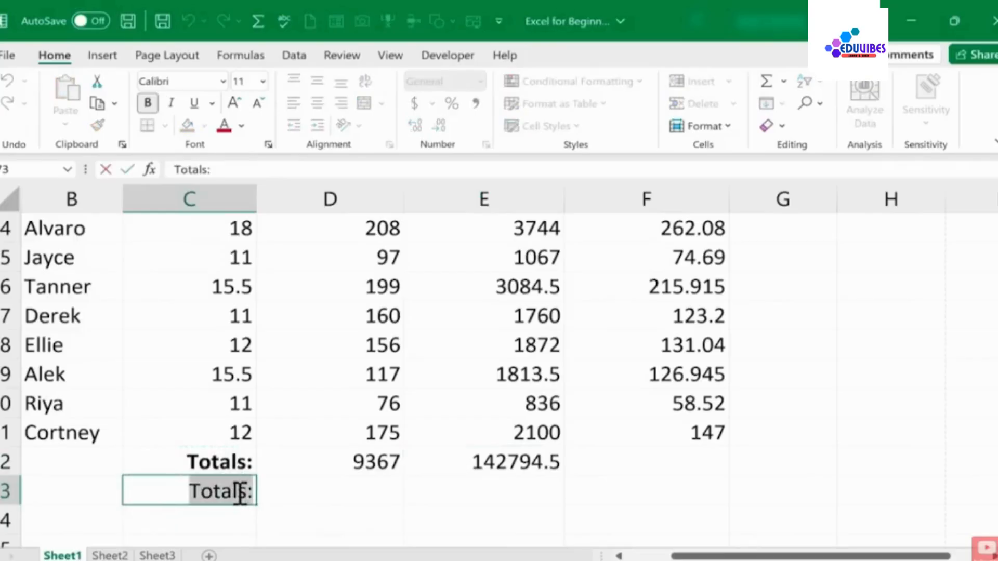
key(BackSpace)
text(Average:)
key(Tab)
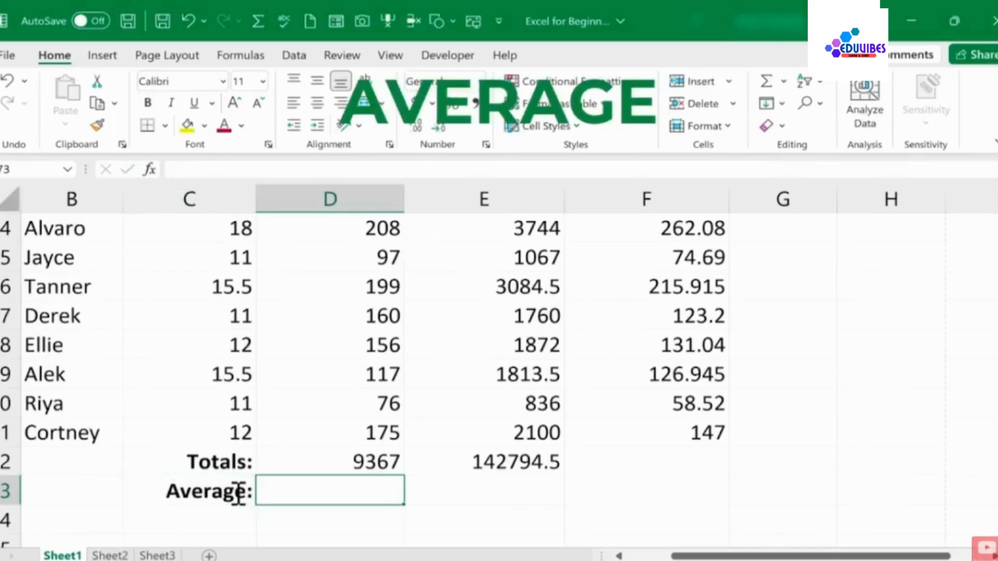
Step: Enter an AVERAGE formula in D73 for the Hours Worked range D2:D71
text(=)
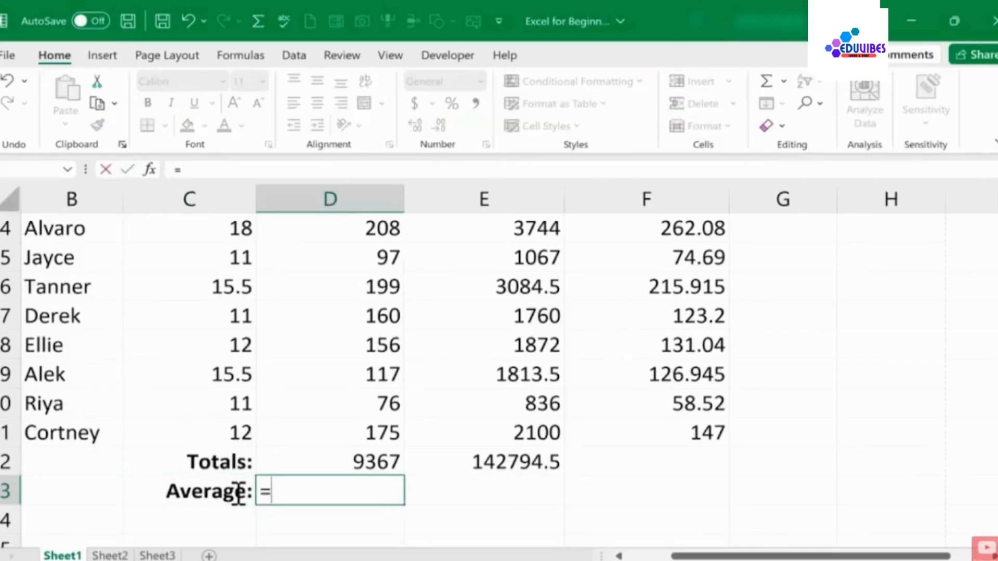
text(a)
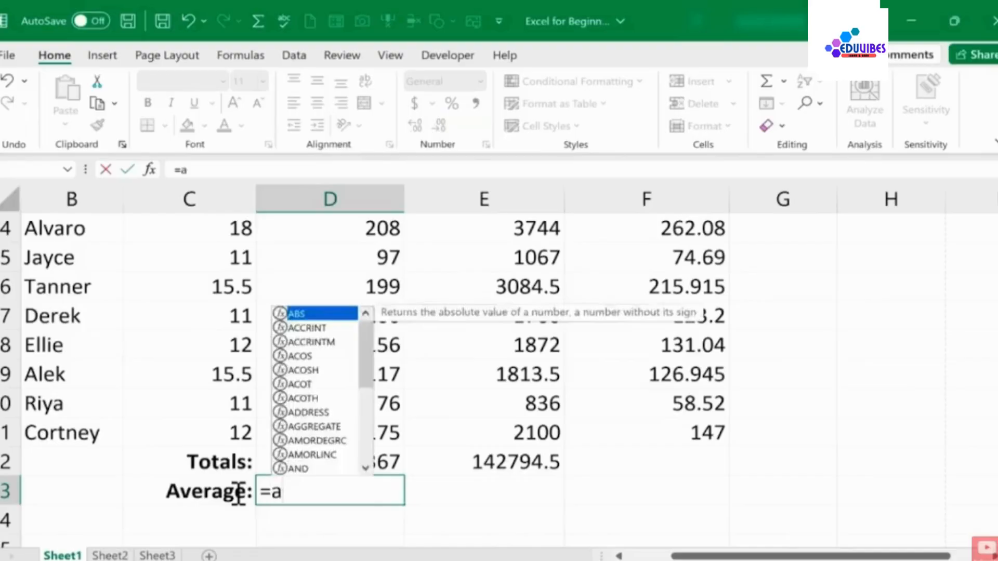
text(verage)
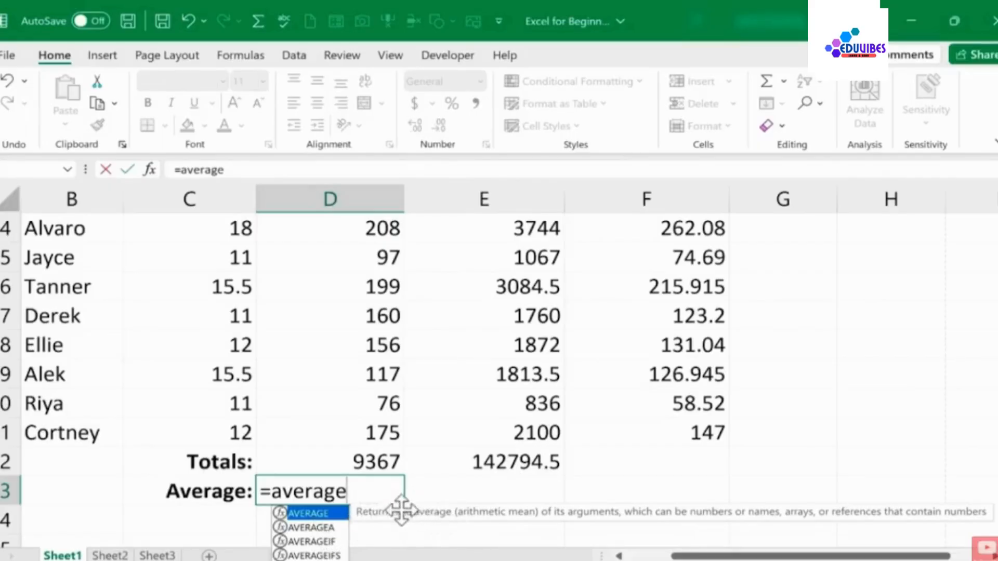
click(312, 541)
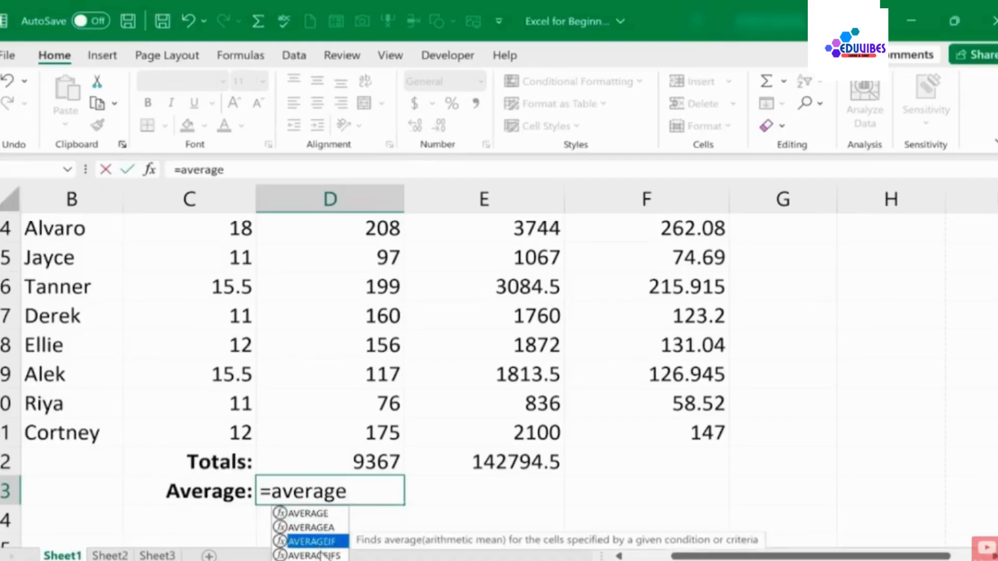
click(319, 555)
click(351, 494)
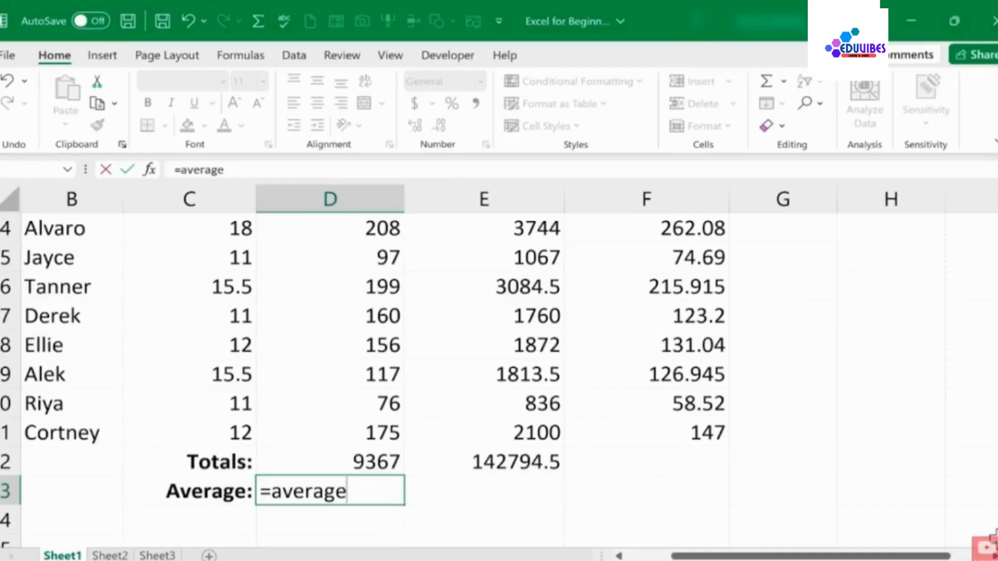
text(()
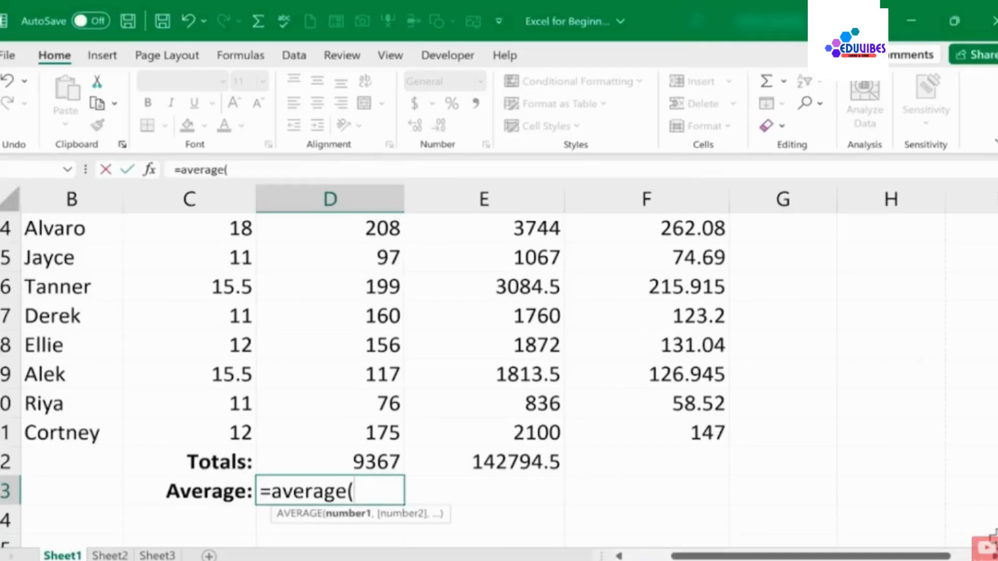
text(d2)
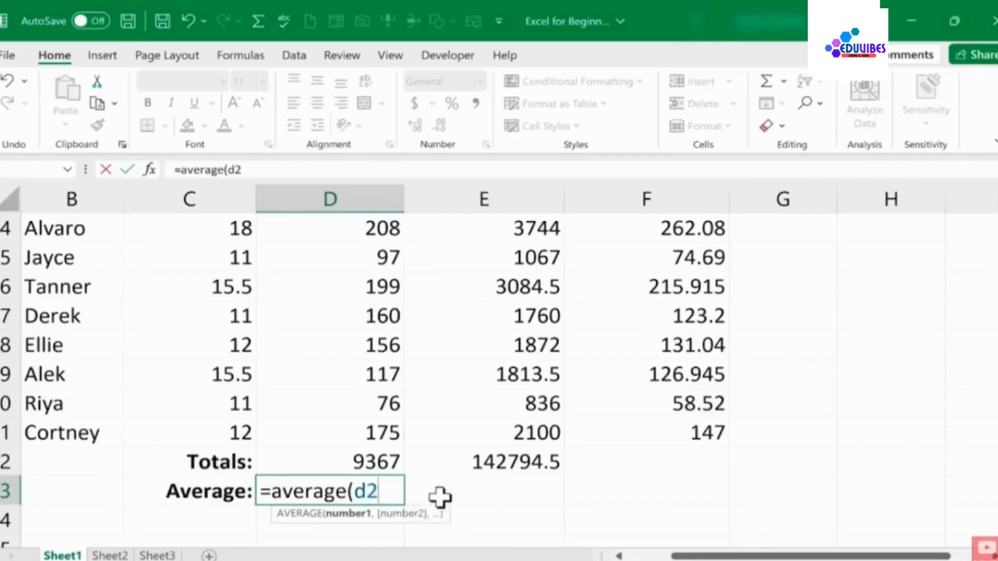
text(:d71)
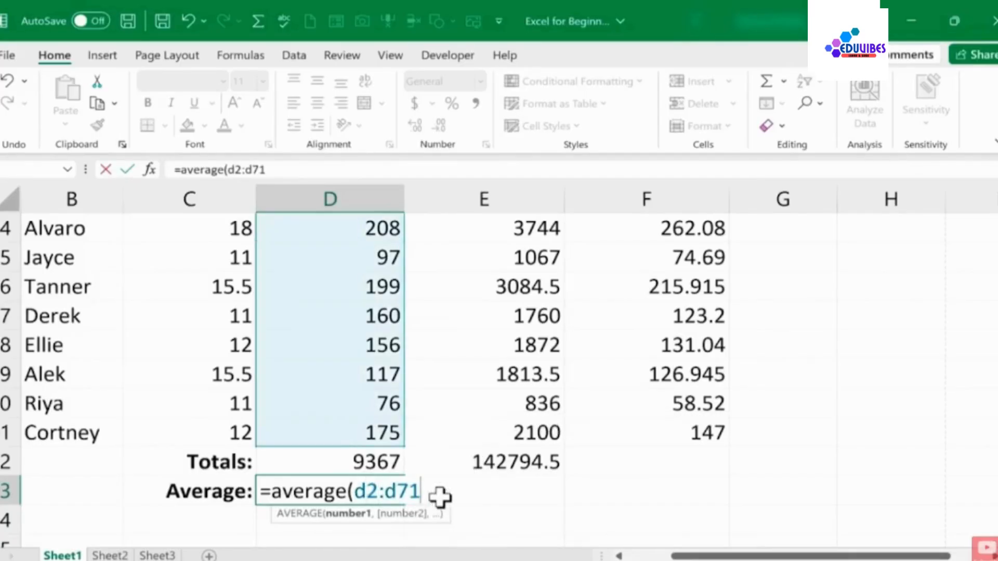
key(Return)
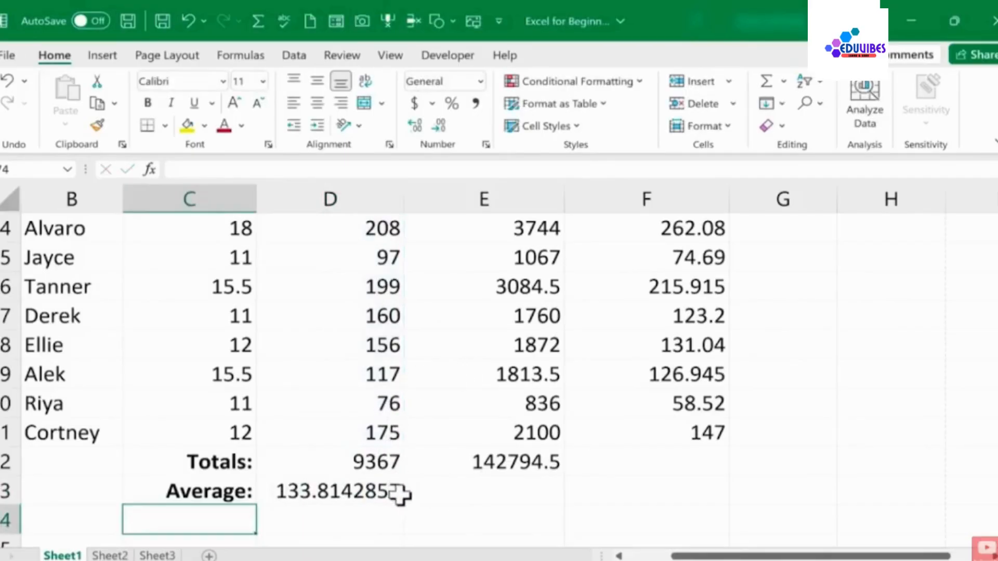
Step: Fill the AVERAGE formula from D73 across to E73 for the Taxable Income column
scroll(501, 506, down, 1)
click(401, 413)
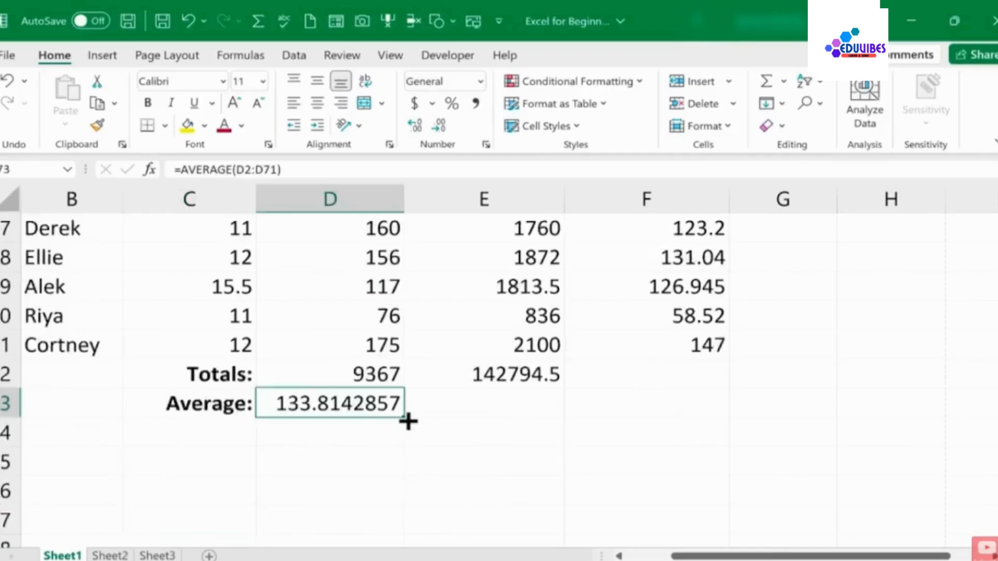
drag(404, 421, 551, 425)
Step: Enter a SUM formula in F72 that totals the Taxes to Be Paid column using the named range TaxesOwed
scroll(598, 424, down, 1)
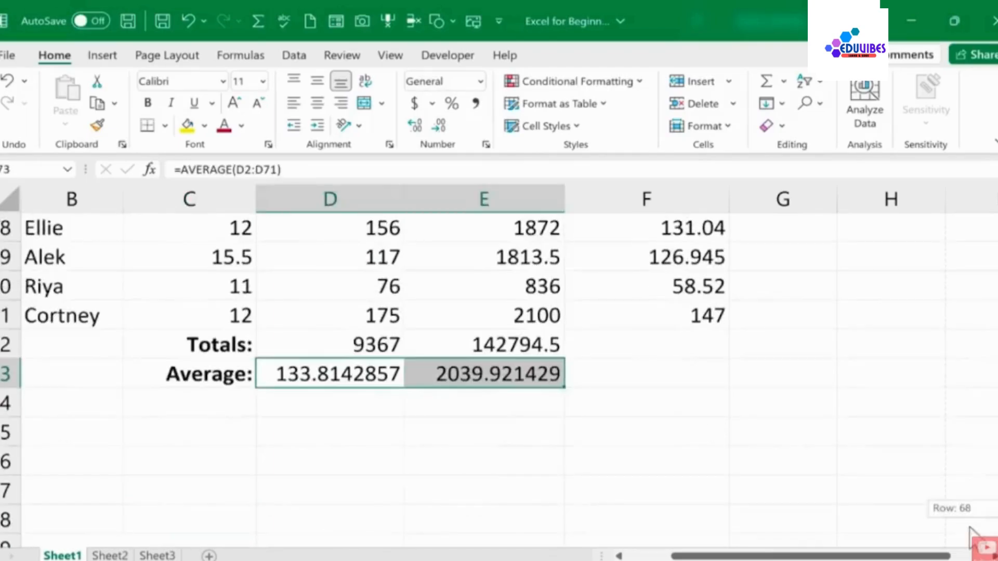
drag(997, 508, 993, 353)
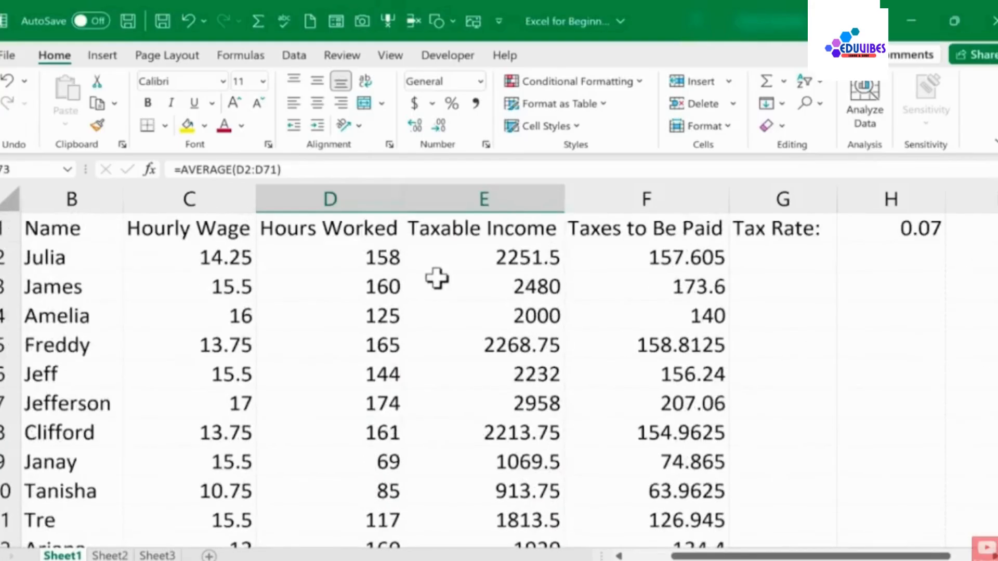
click(642, 252)
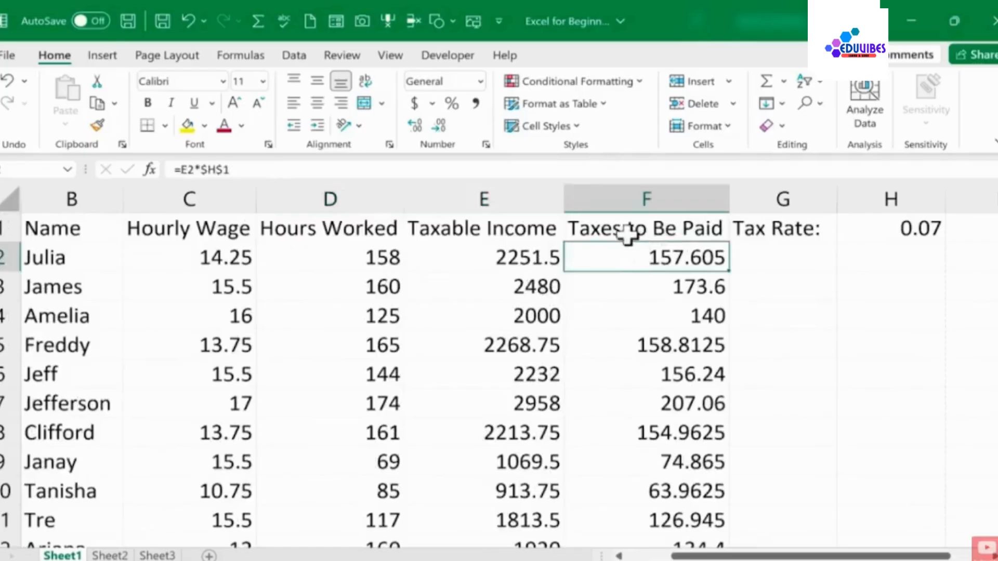
drag(994, 234, 982, 479)
drag(980, 520, 980, 546)
click(623, 502)
scroll(623, 502, down, 2)
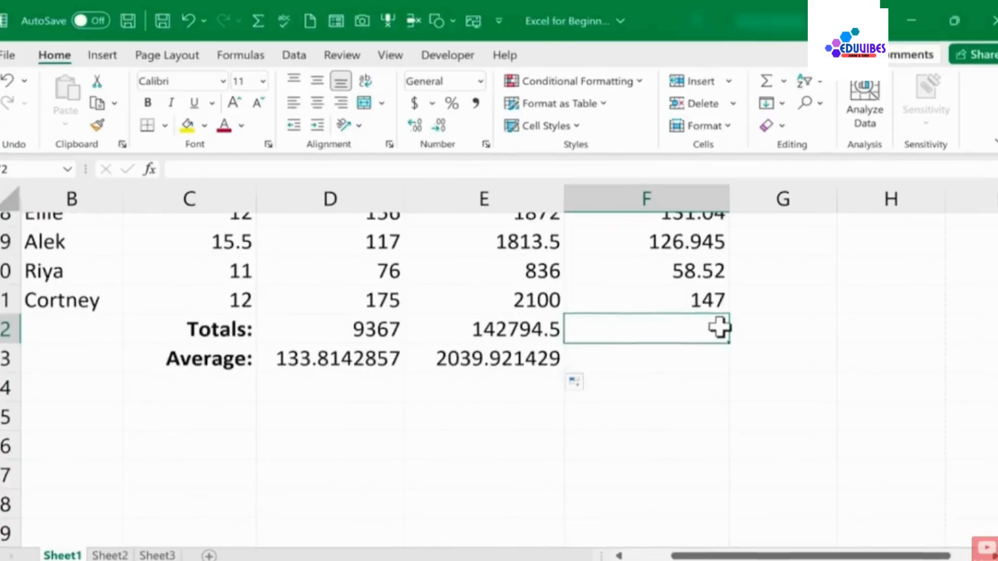
text(=sum)
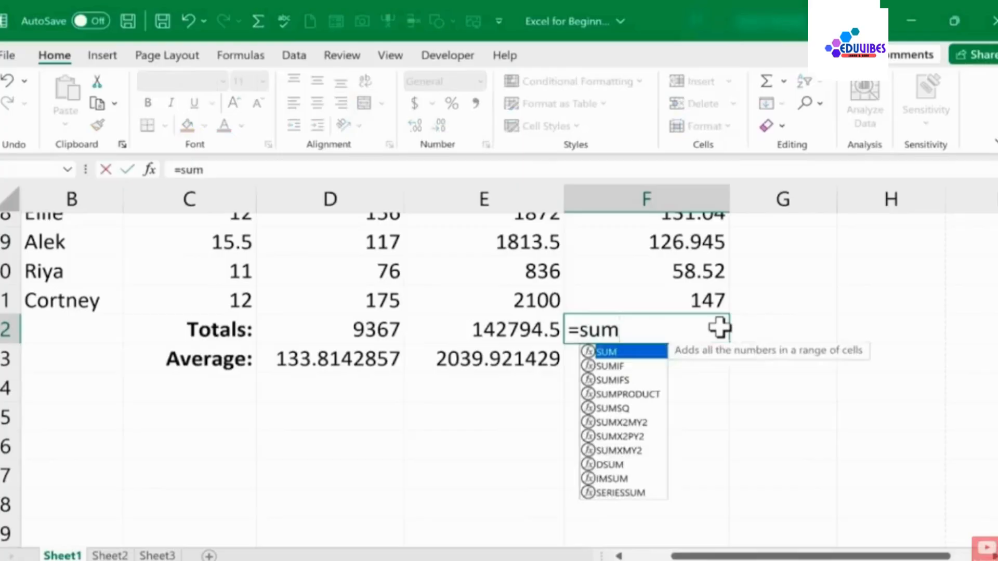
text(()
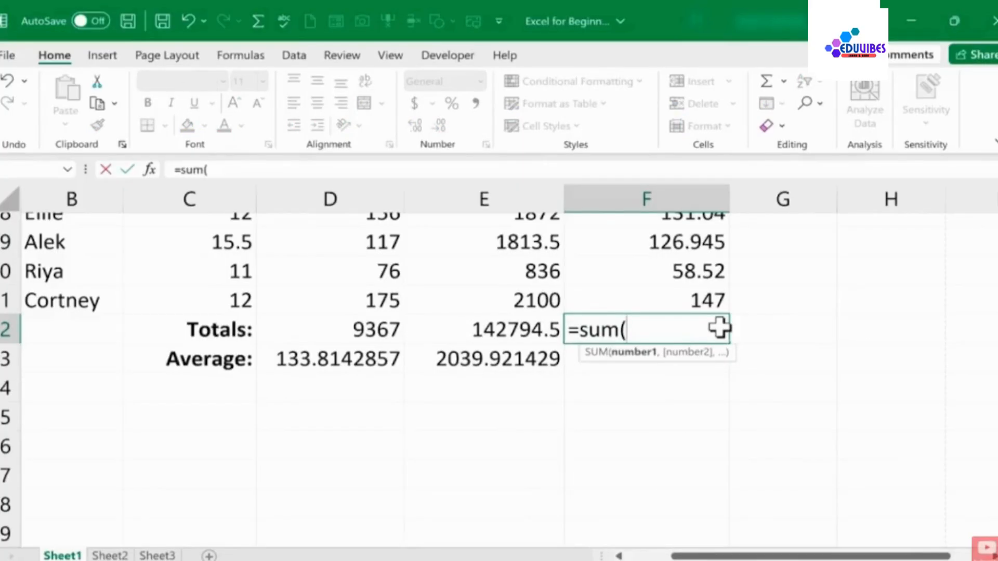
text(taxesow)
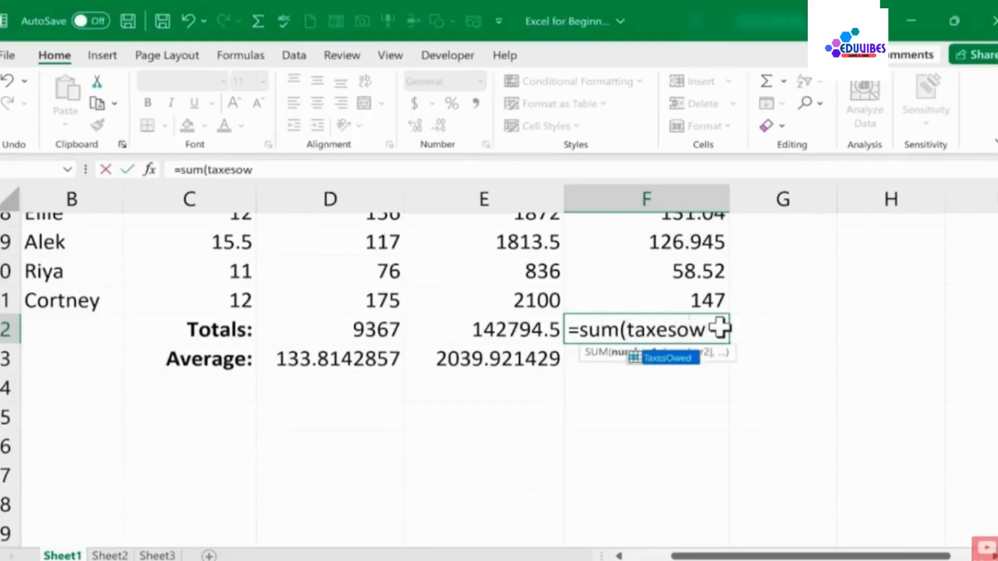
text(ed))
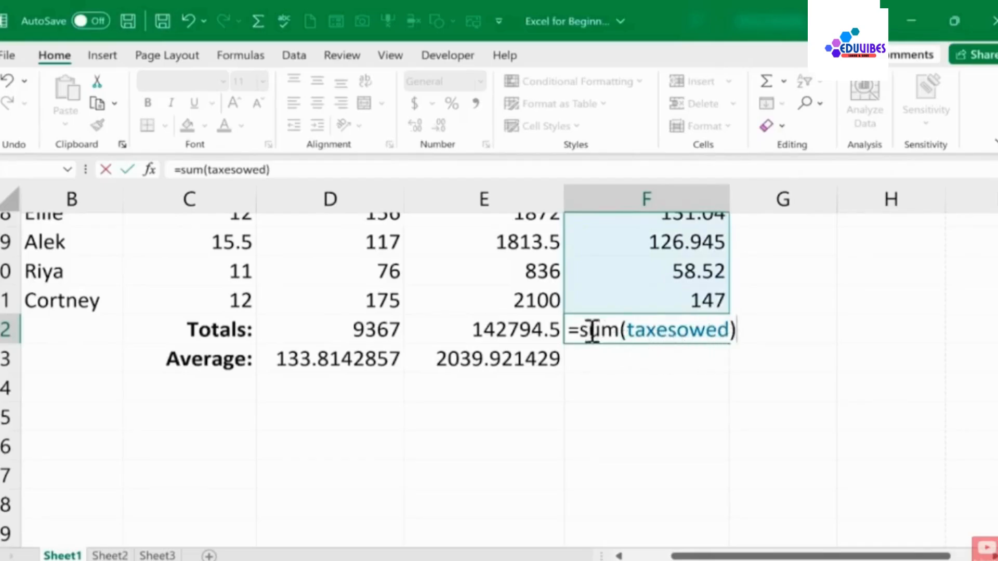
drag(997, 509, 961, 192)
drag(965, 226, 994, 500)
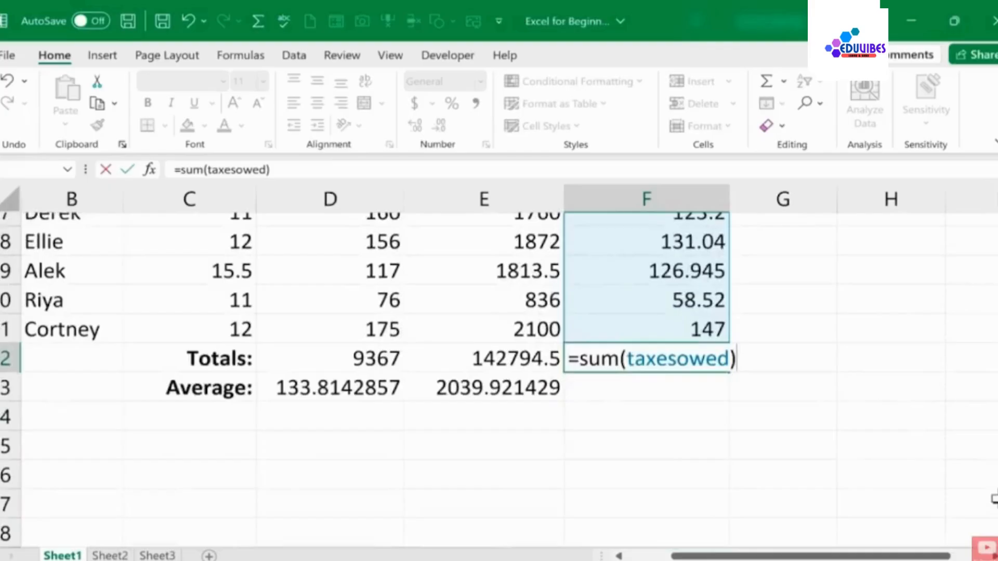
key(Return)
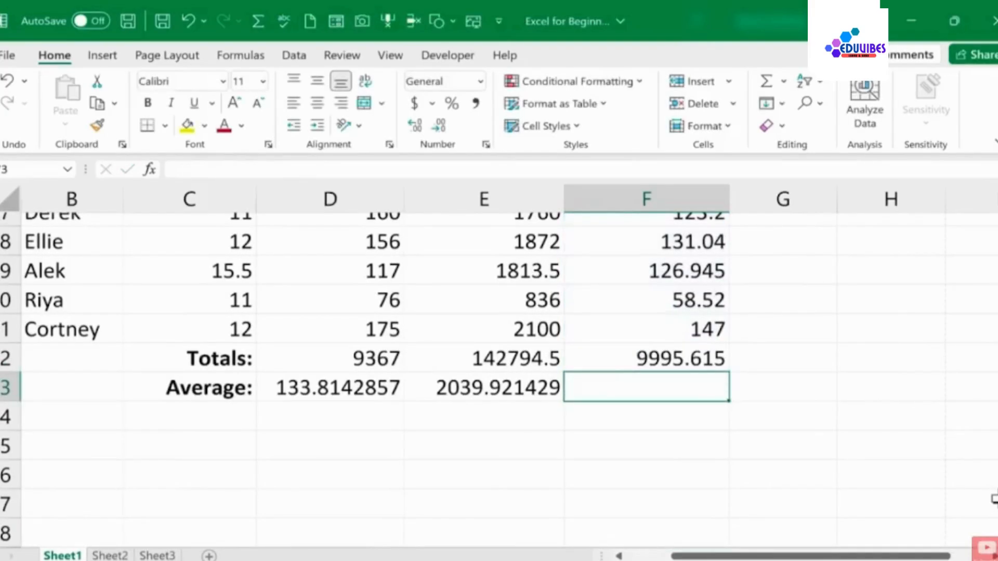
Step: Enter an AVERAGE formula in F73 using the named range TaxesOwed
text(=)
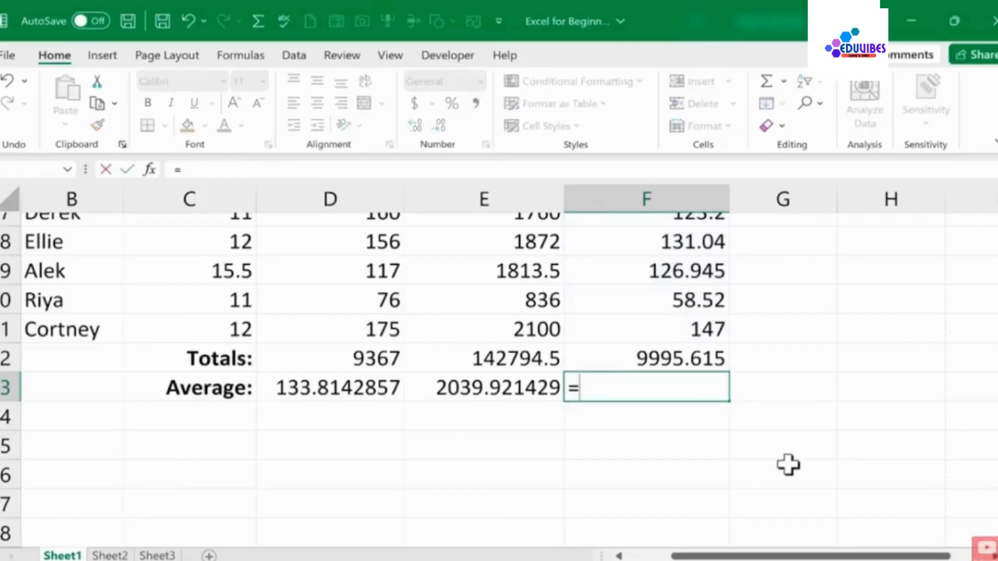
text(av)
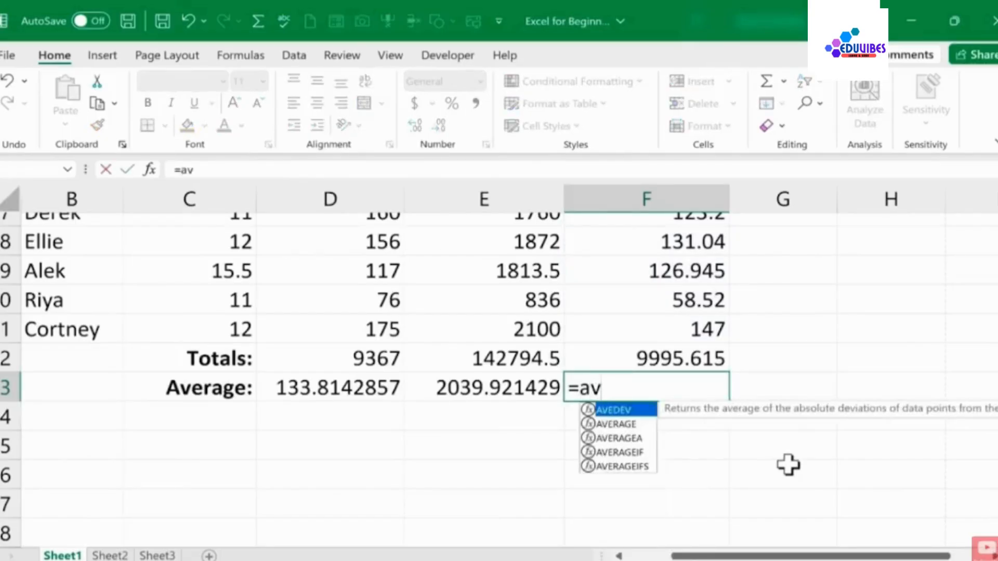
text(erage)
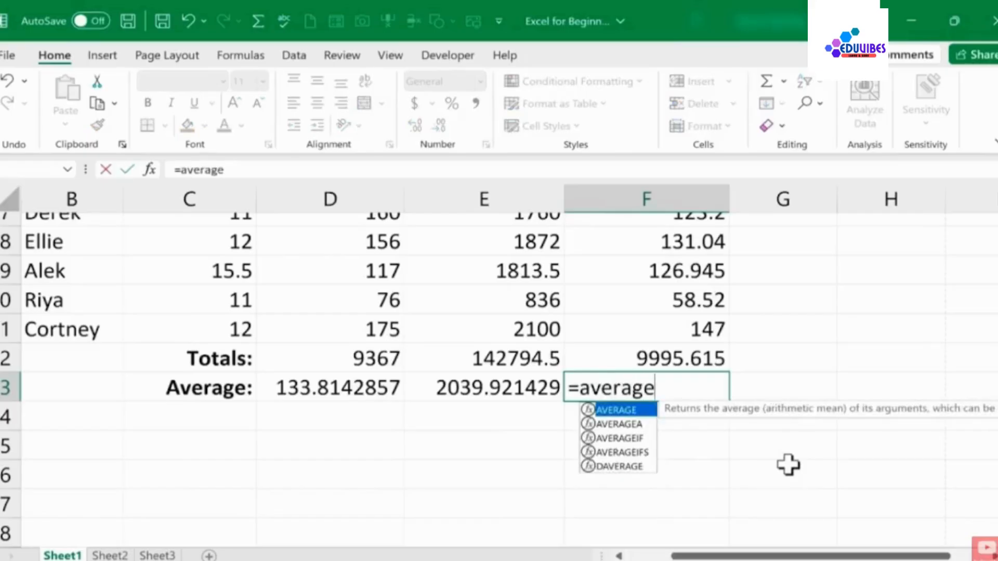
text((taxesowed)
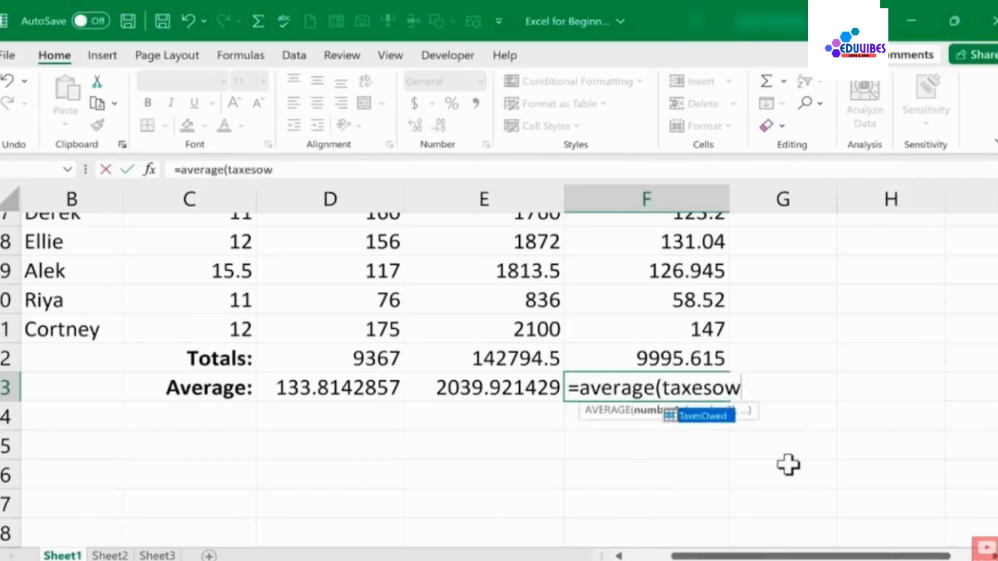
key(Return)
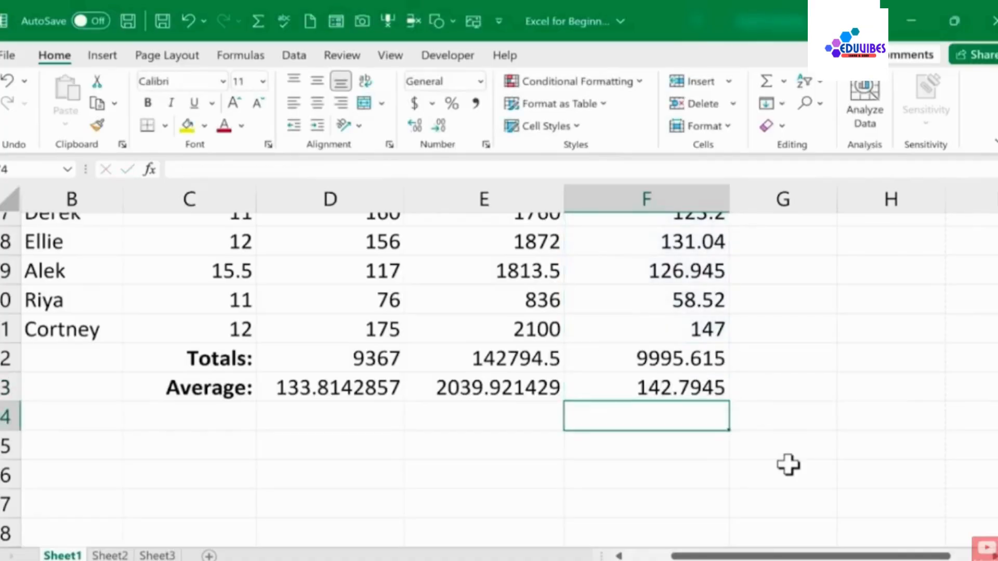
click(789, 464)
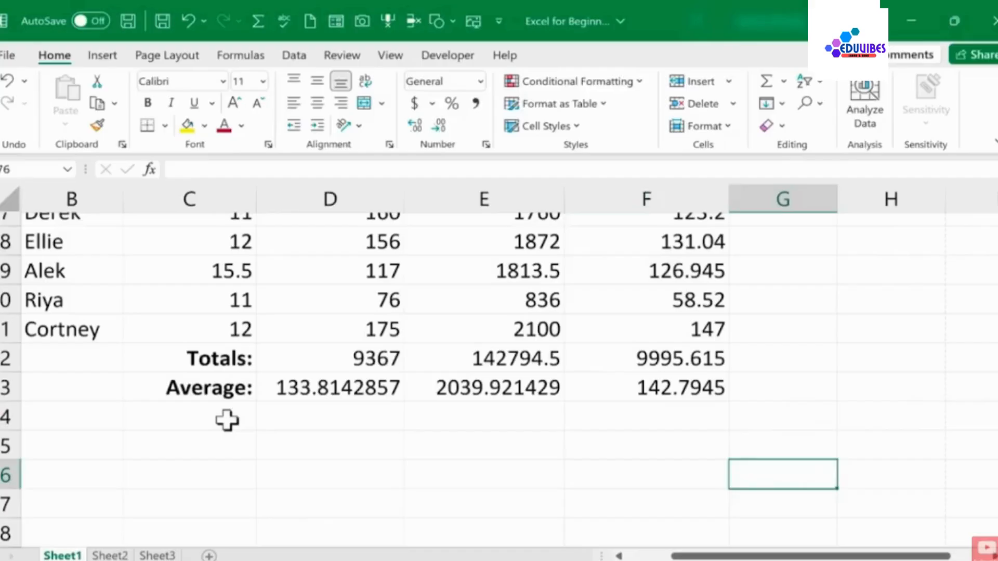
Step: Copy the "Average:" label from C73 into C74, C75 and C76
click(208, 392)
key(ctrl+c)
click(196, 421)
key(ctrl+v)
click(202, 446)
key(ctrl+v)
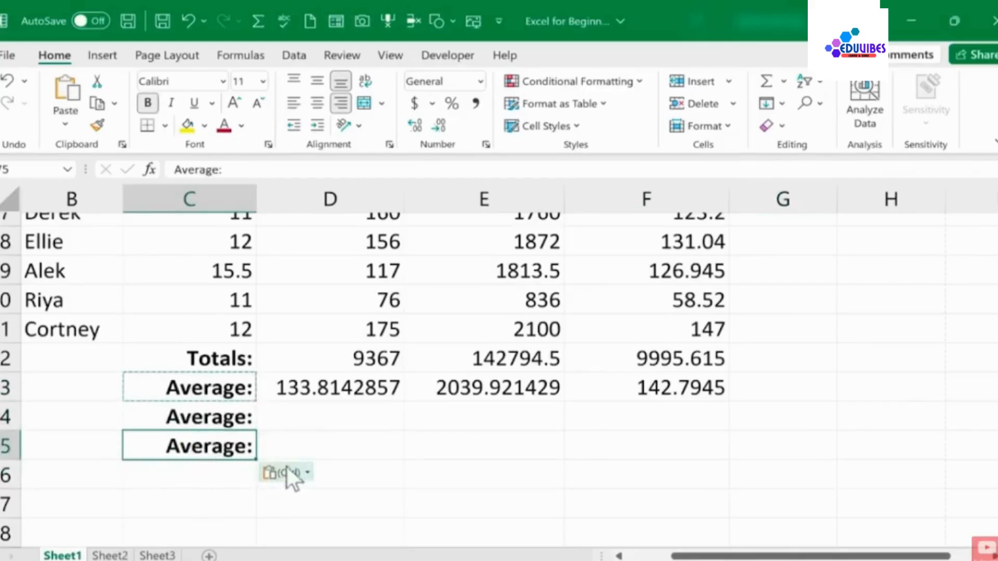
click(196, 481)
key(ctrl+v)
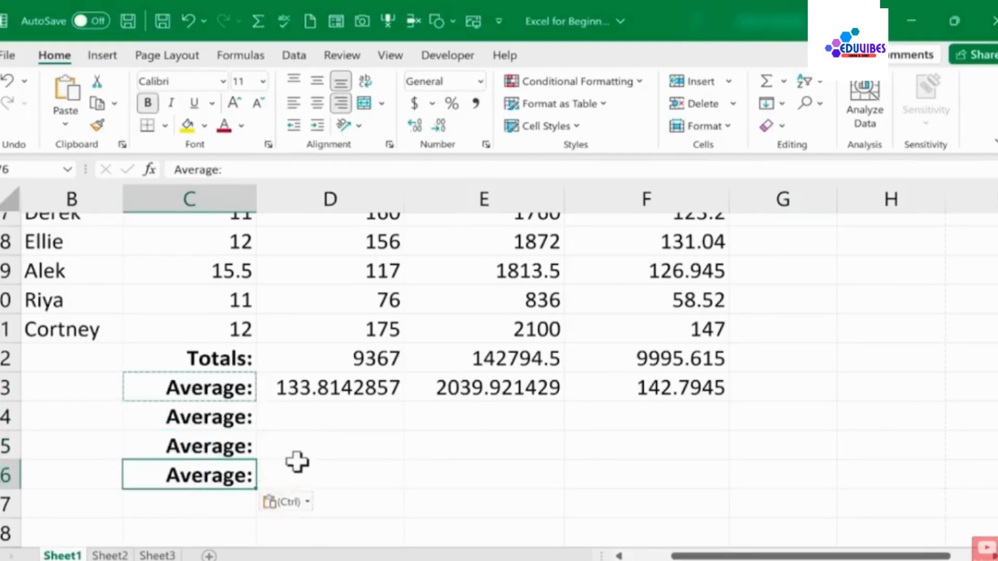
key(Escape)
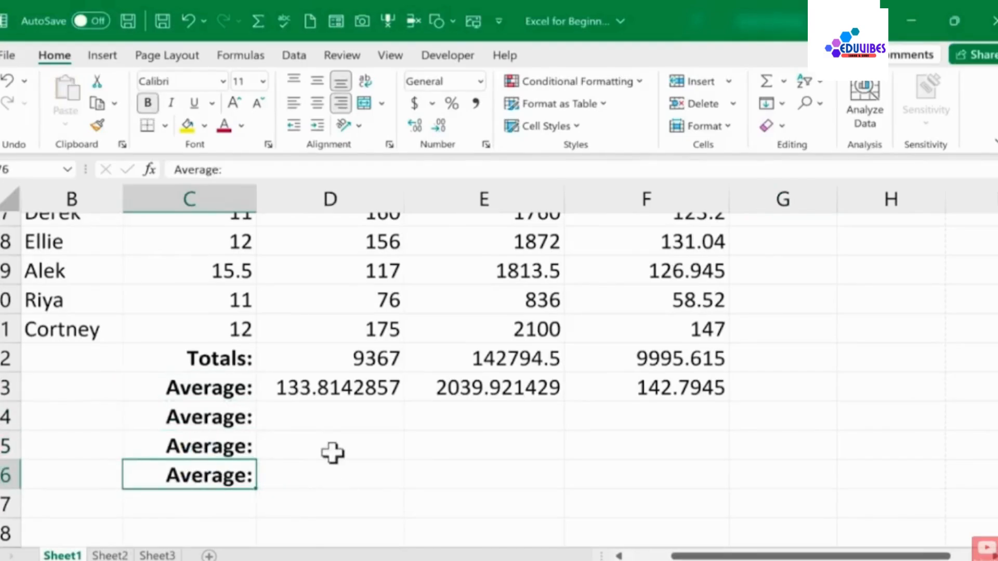
Step: Change the copied labels to "Highest:" in C74, "Lowest:" in C75 and "Number of Employees:" in C76
click(216, 416)
text(Highi)
key(BackSpace)
text(est:)
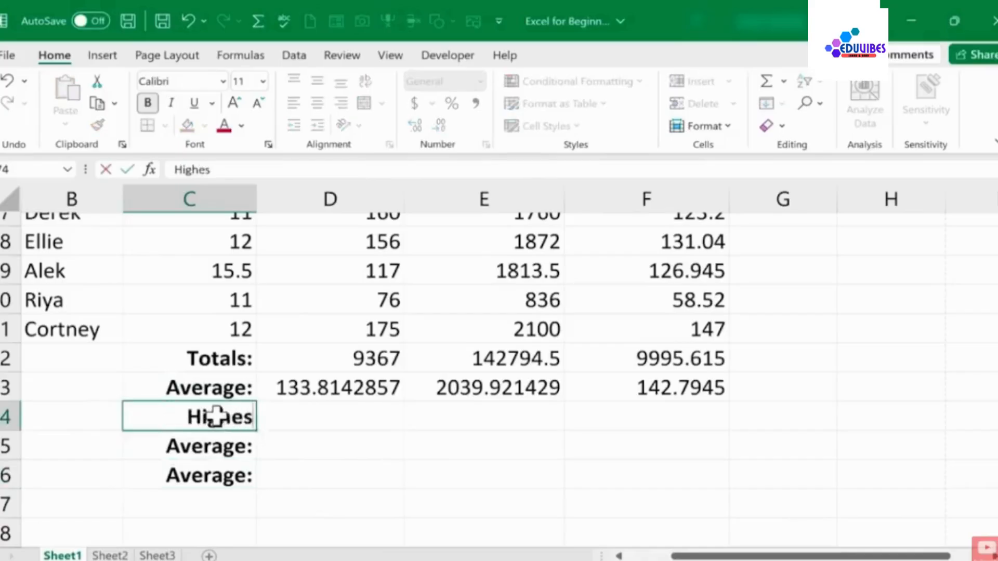
key(Return)
text(Lowest:)
key(Return)
text(Number of Employees:)
click(267, 485)
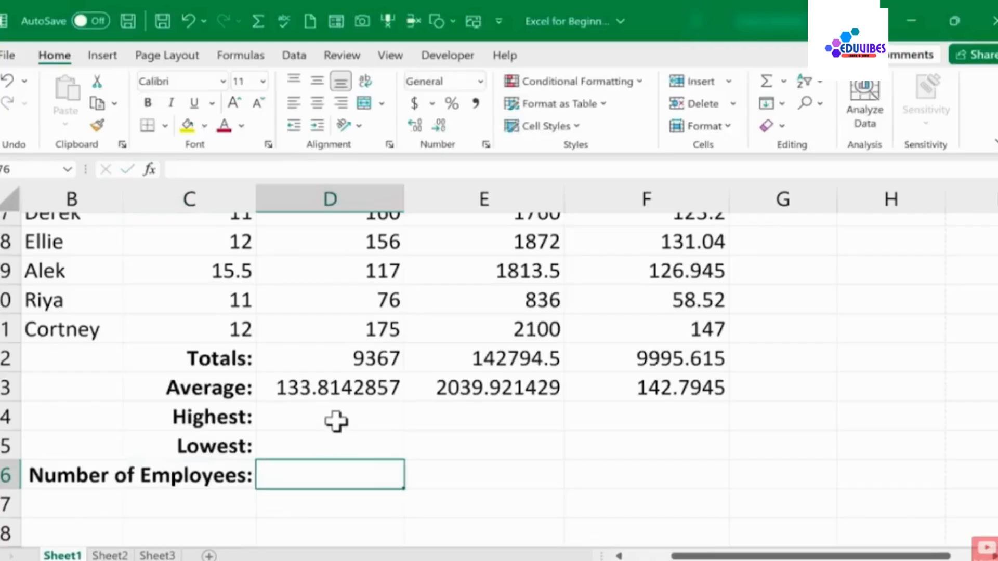
Step: Enter a MAX formula in D74 for the Hours Worked range D2:D71
scroll(363, 381, up, 1)
scroll(981, 223, up, 8)
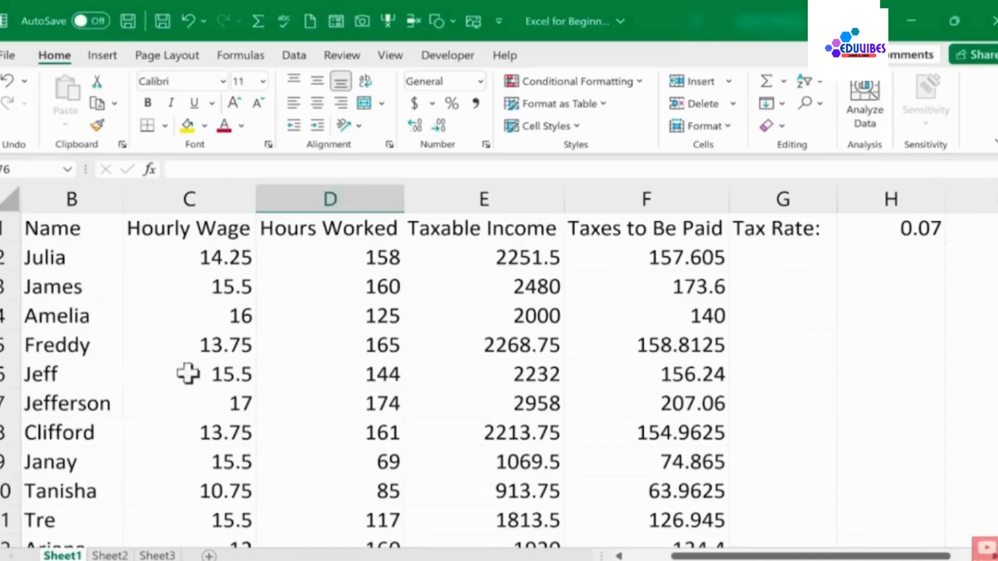
drag(997, 232, 997, 235)
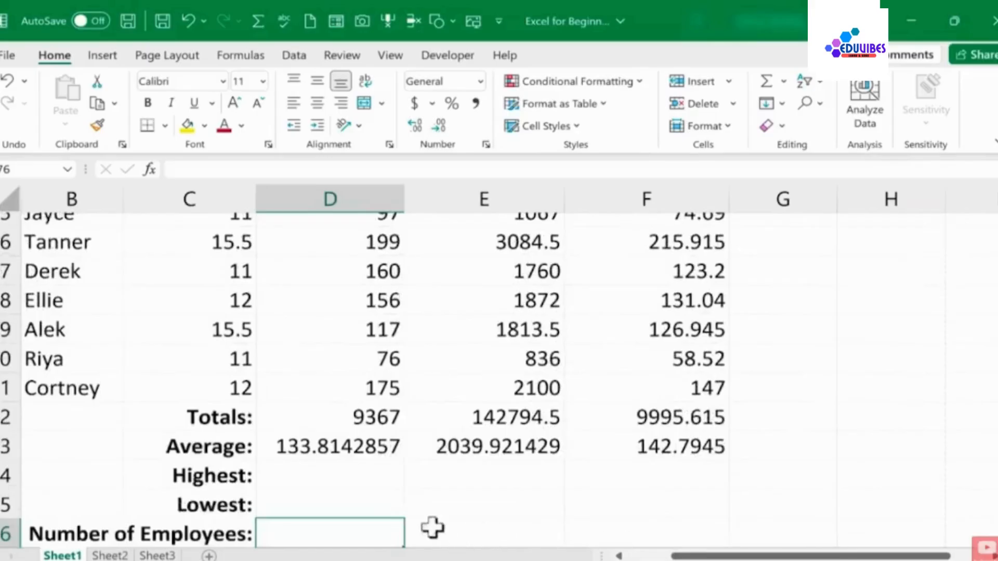
click(350, 468)
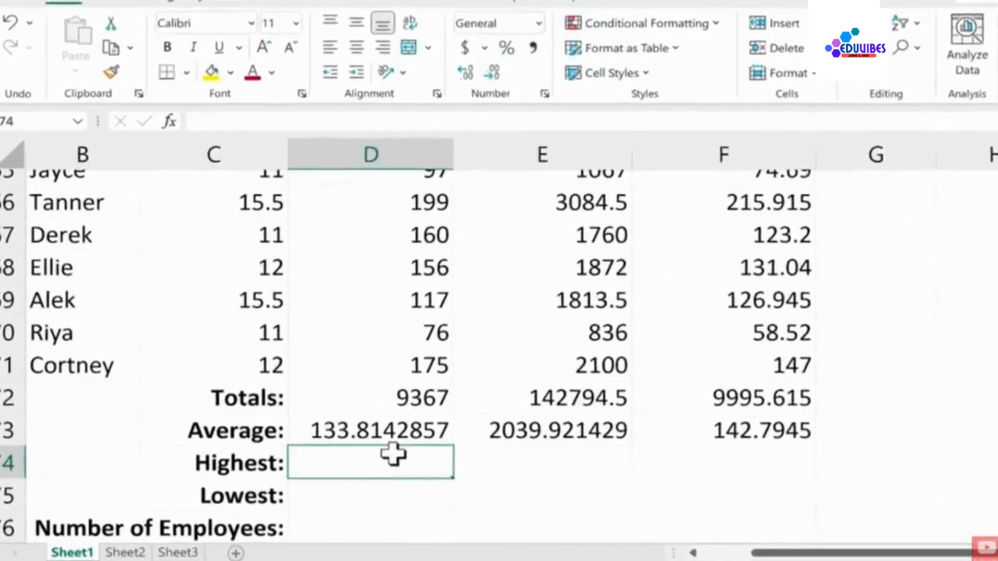
text(=)
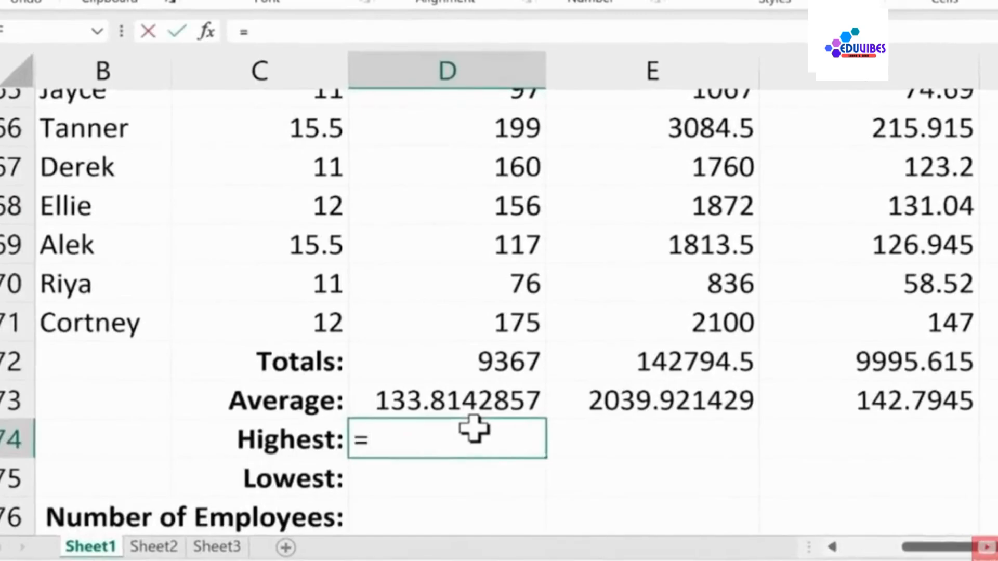
text(max()
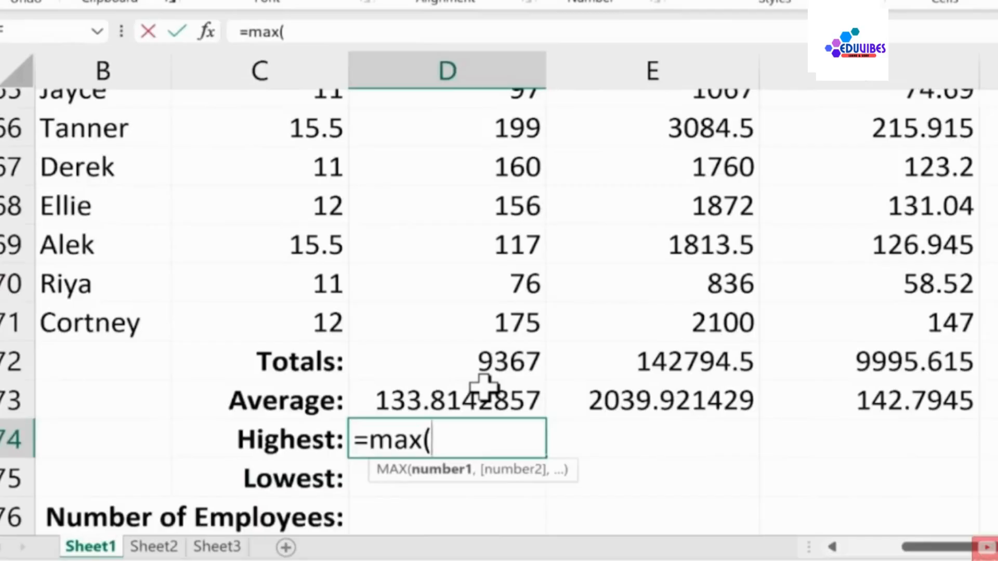
text(d)
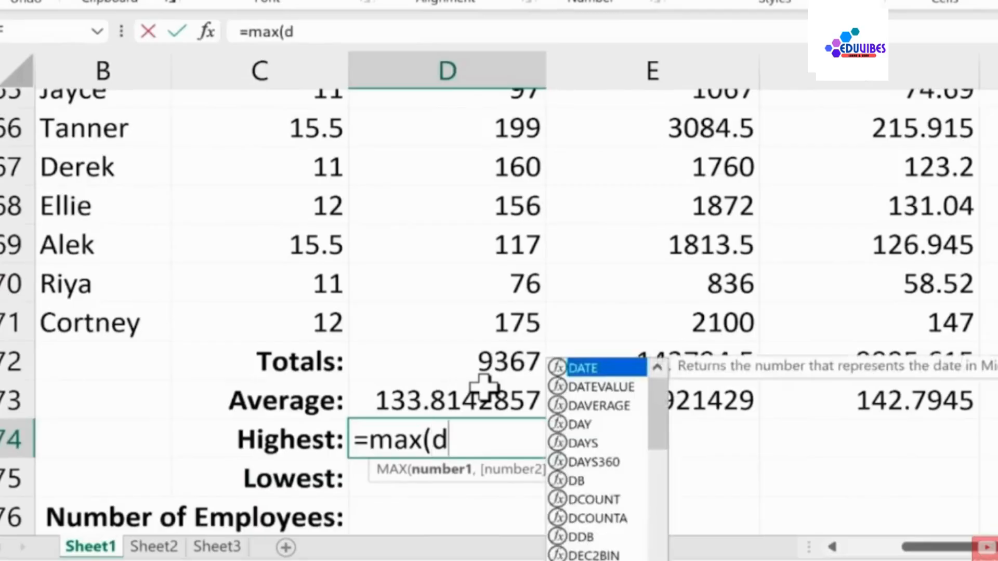
text(2:d7)
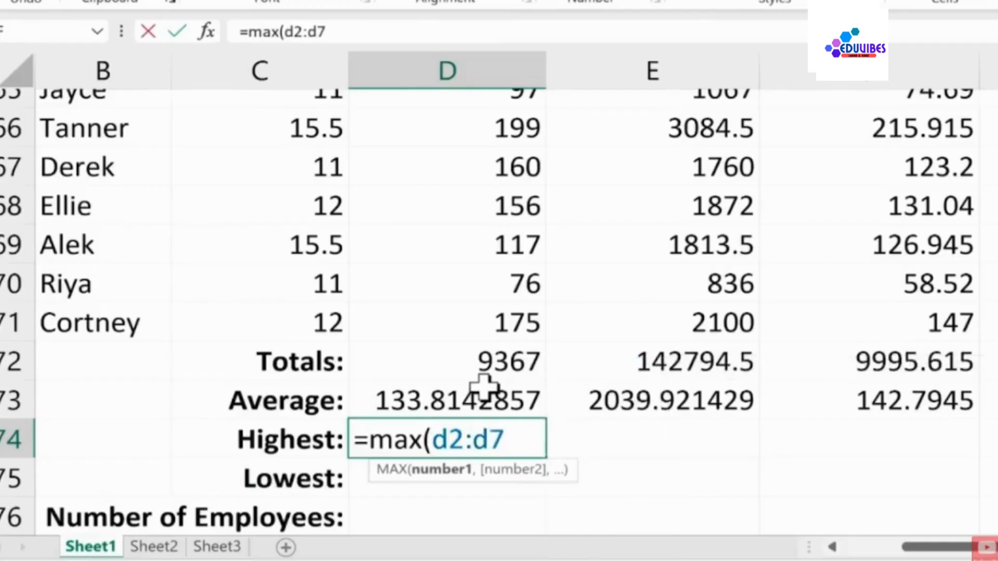
text(1))
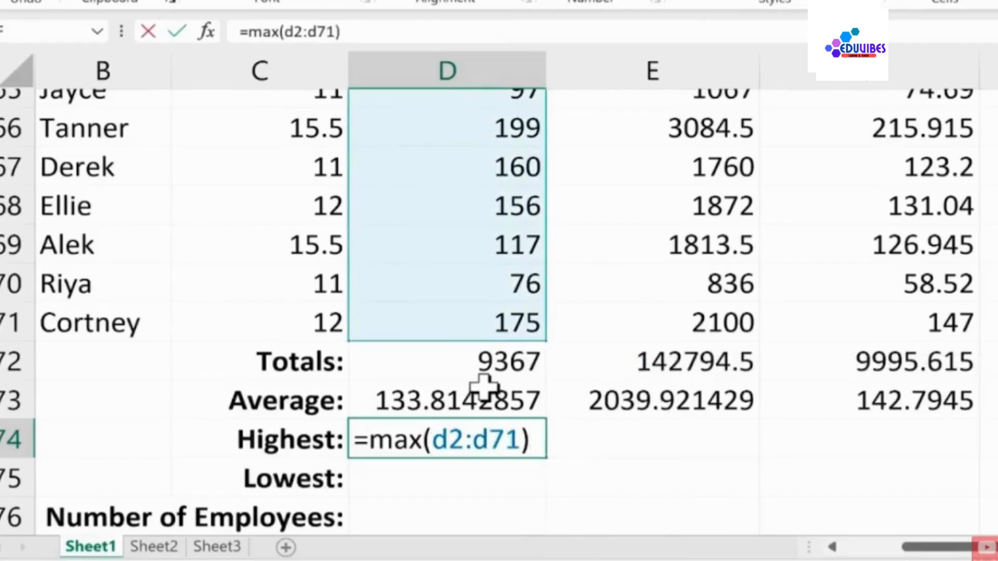
key(Return)
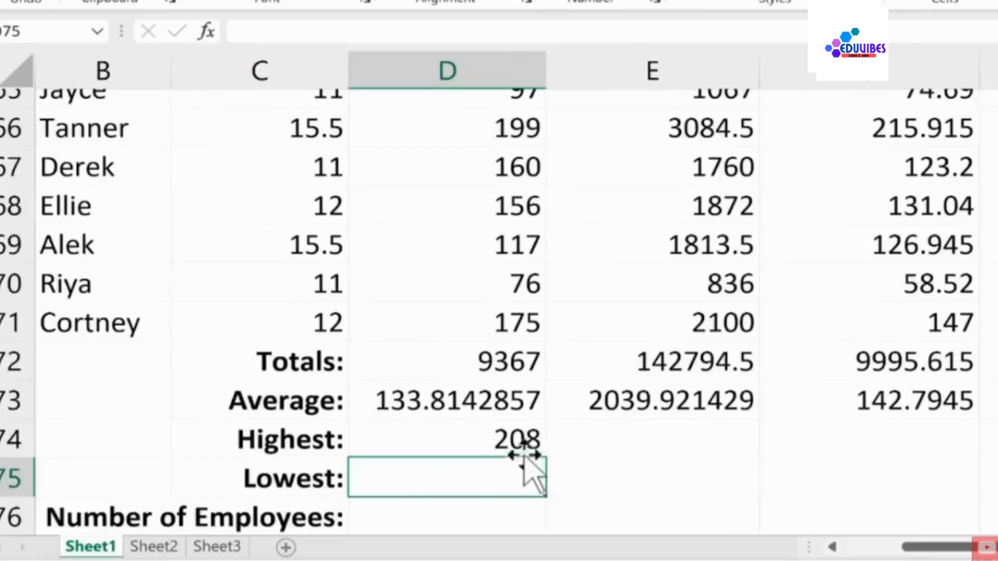
Step: Fill the MAX formula from D74 across to F74 and check the filled formulas in E74 and F74
click(533, 447)
drag(548, 454, 926, 455)
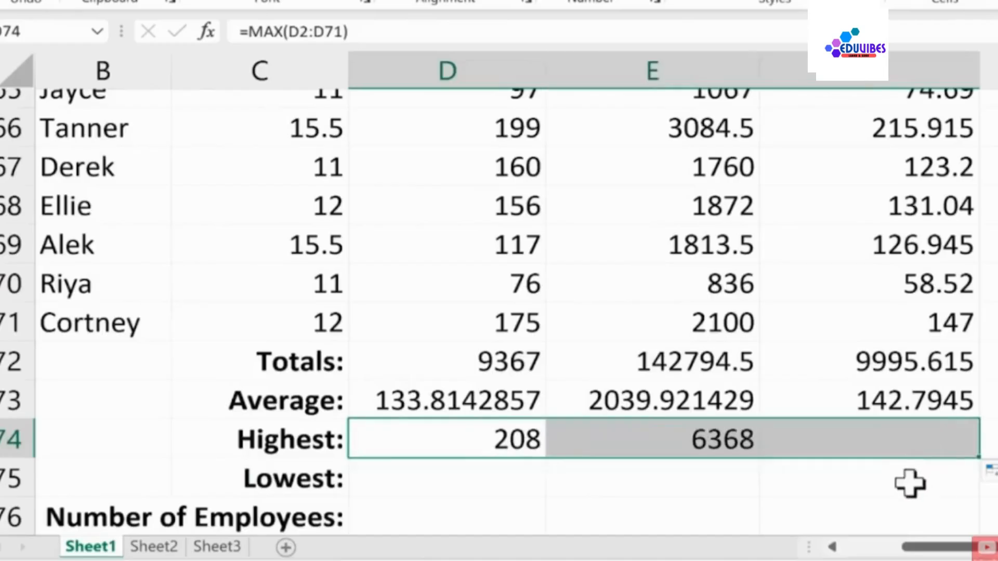
click(847, 446)
scroll(704, 474, up, 1)
scroll(704, 474, down, 1)
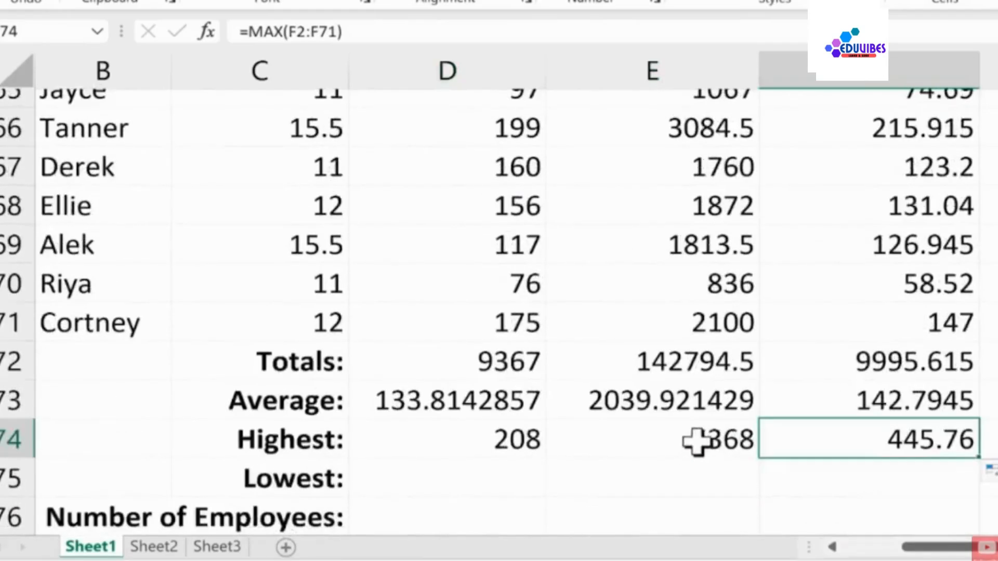
click(697, 440)
click(946, 441)
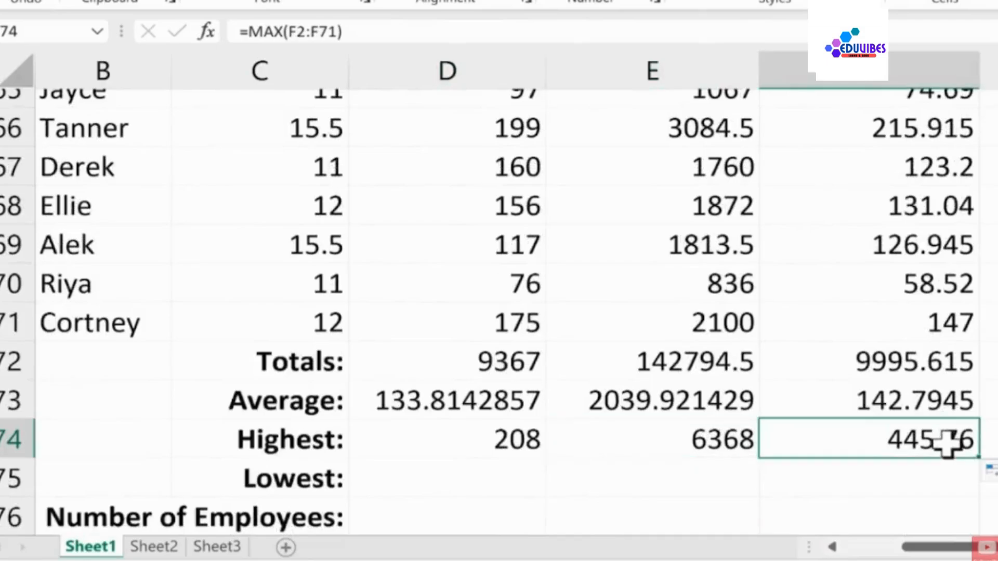
Step: Enter a MIN formula in D75 for the Hours Worked range D2:D71 and fill it across to F75
scroll(664, 453, down, 1)
click(497, 368)
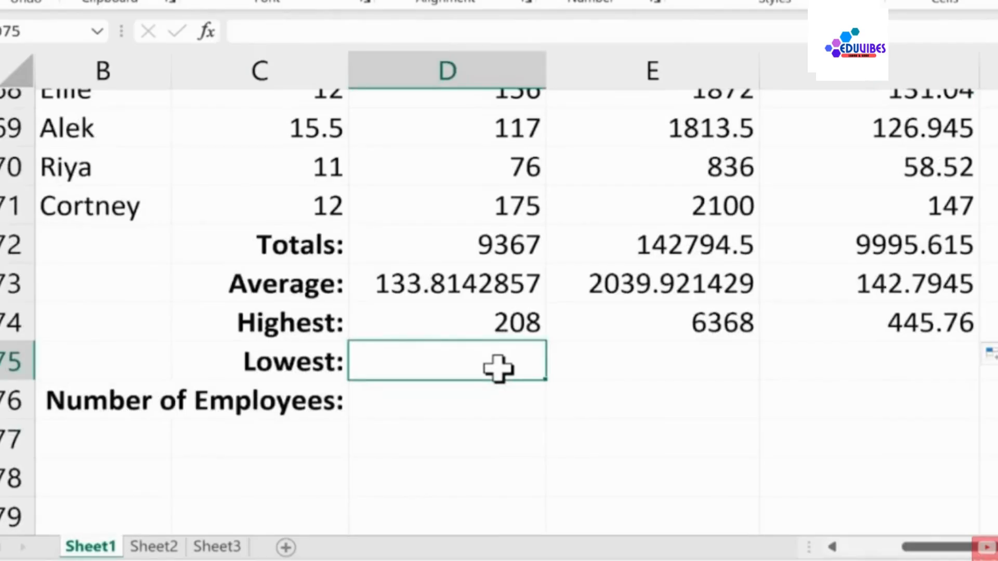
text(=)
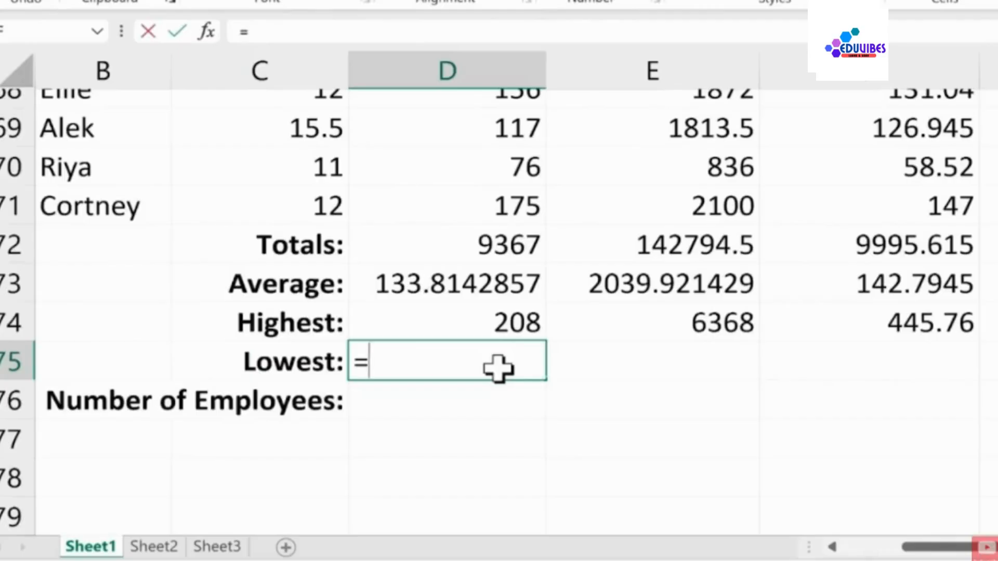
text(min)
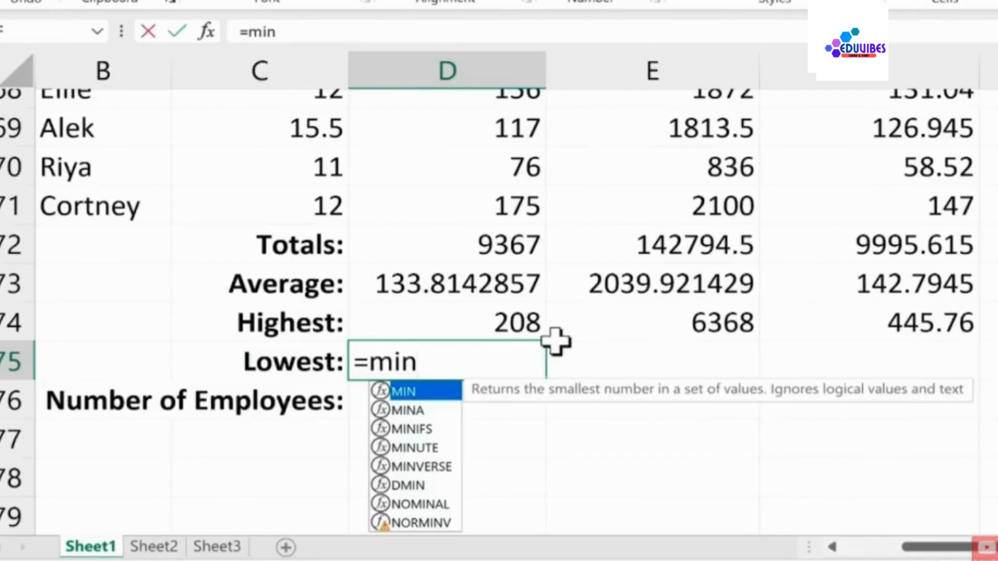
text((d2)
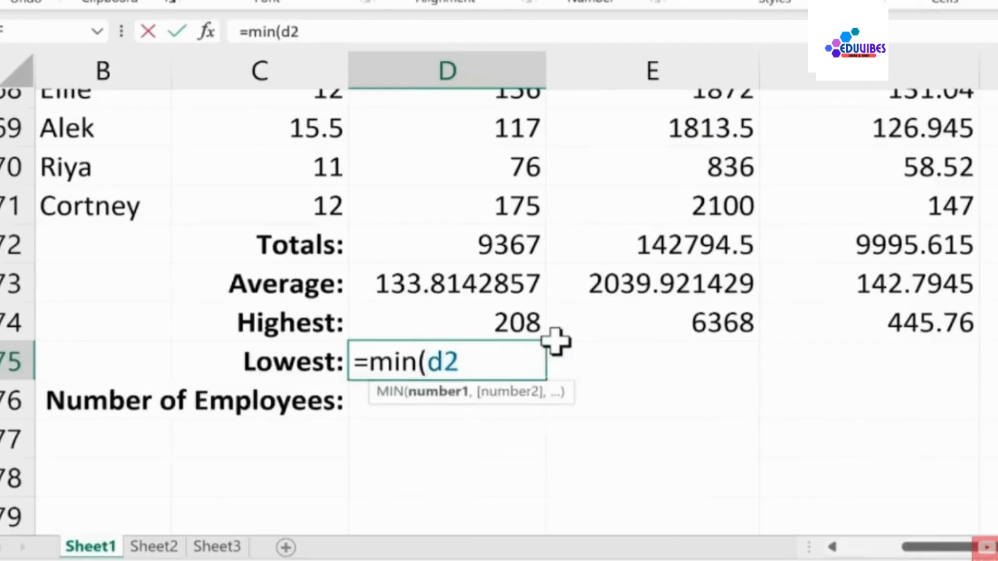
text(:d71)
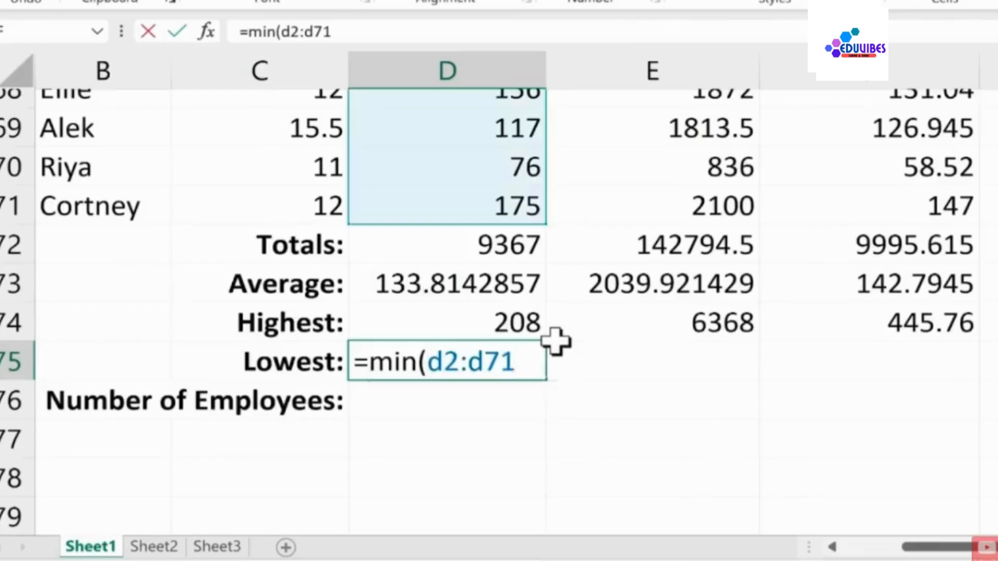
key(Return)
key(Up)
drag(549, 385, 982, 394)
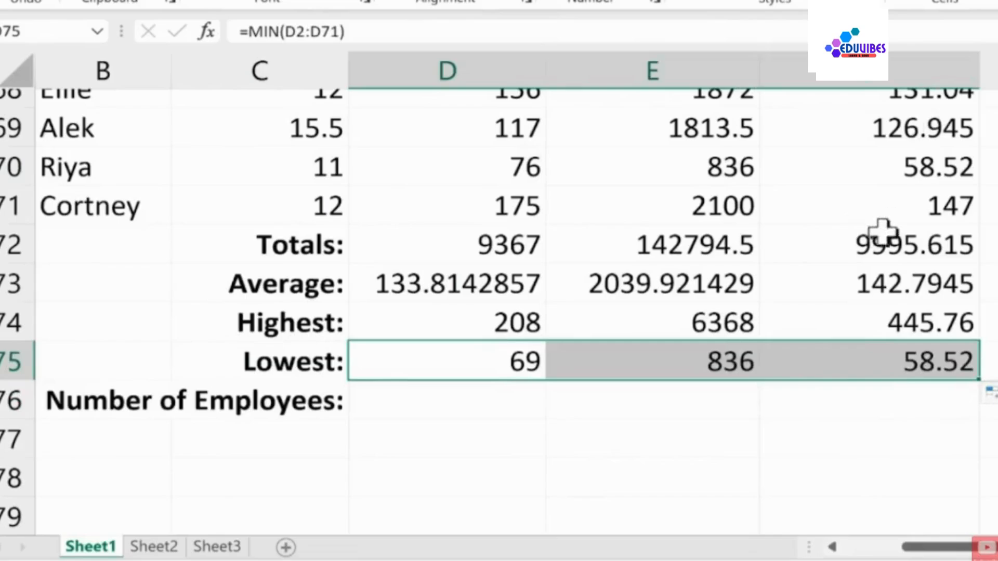
Step: Enter a COUNT formula in D76 for the range D2:D71 as the number of employees
click(457, 401)
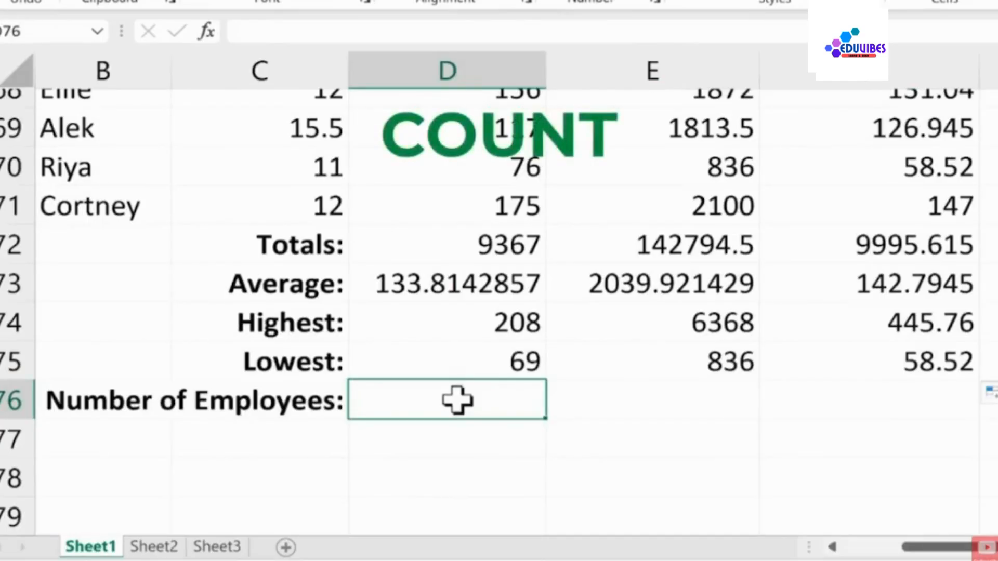
mouse_move(972, 549)
mouse_down()
mouse_move(915, 548)
mouse_move(970, 548)
mouse_up()
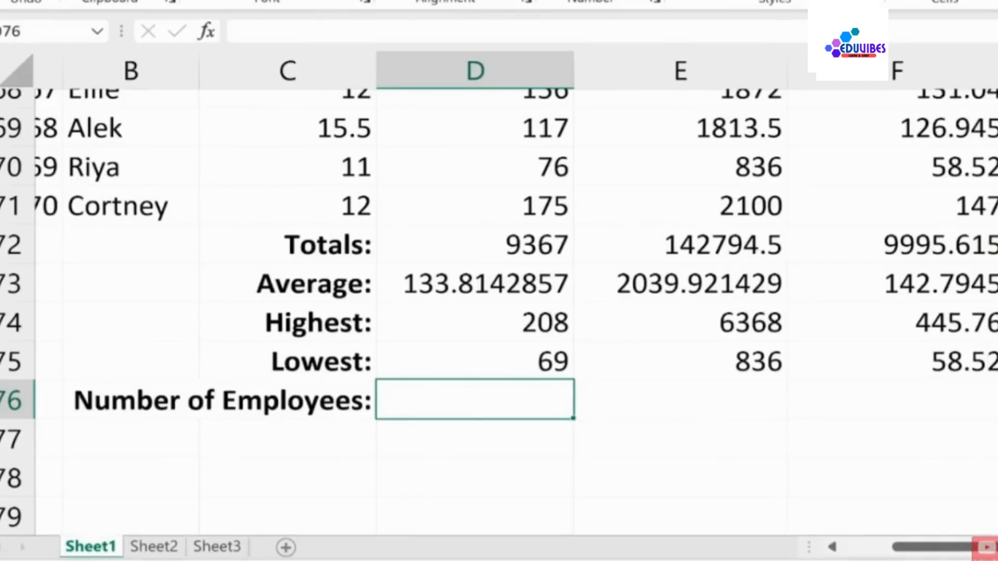
text(=count)
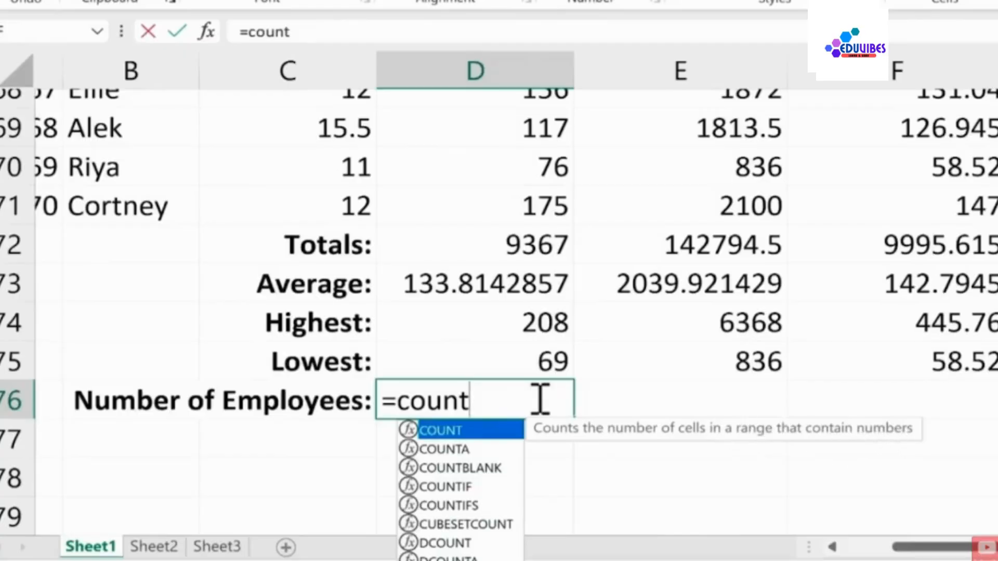
text((d)
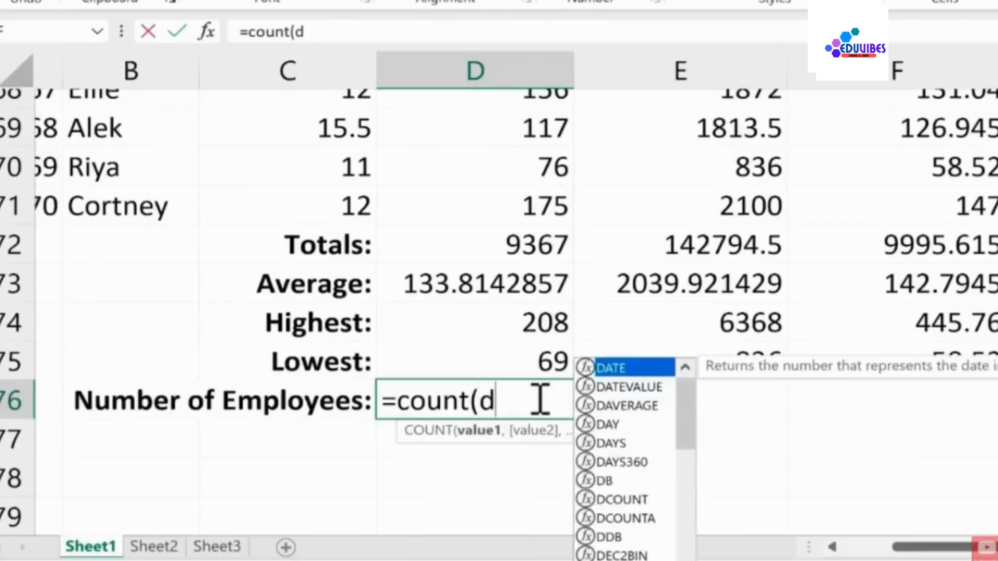
text(2:d)
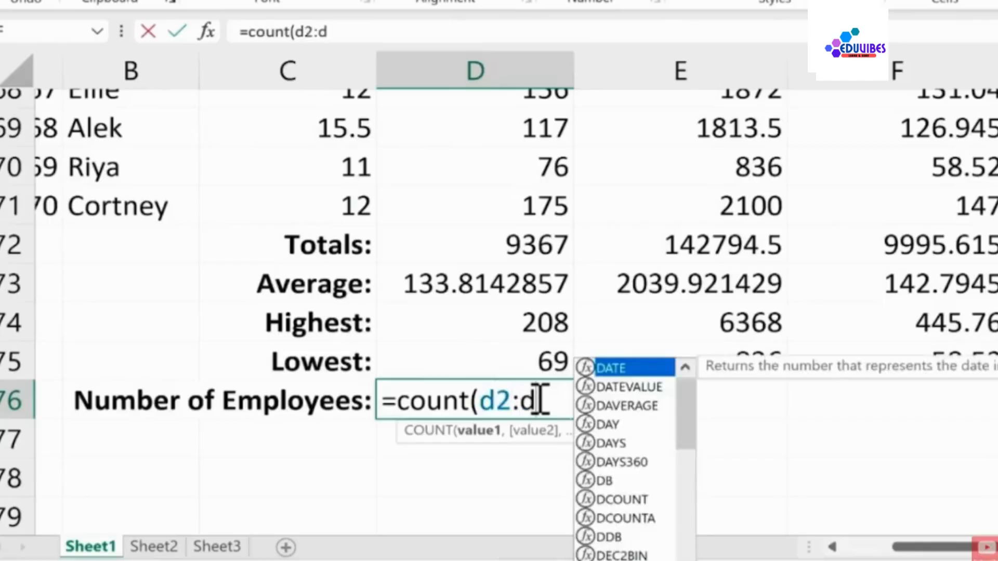
text(71))
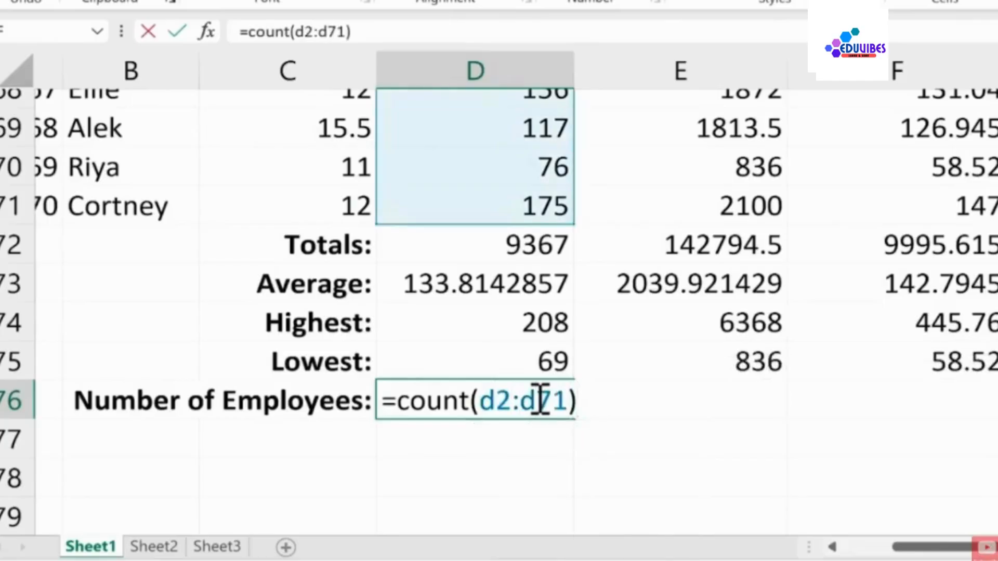
key(Return)
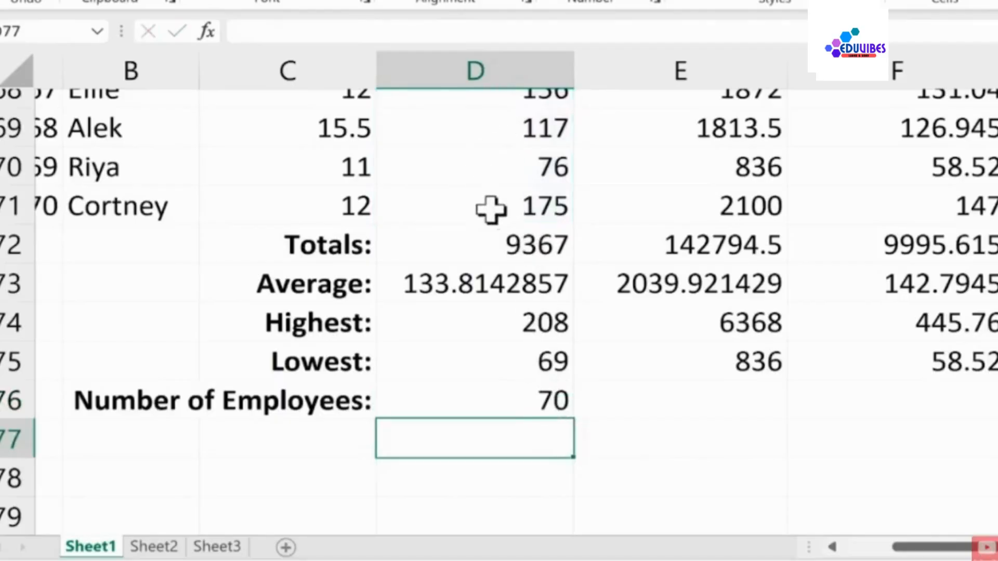
Step: Fill the COUNT formula from D76 across to F76
click(551, 399)
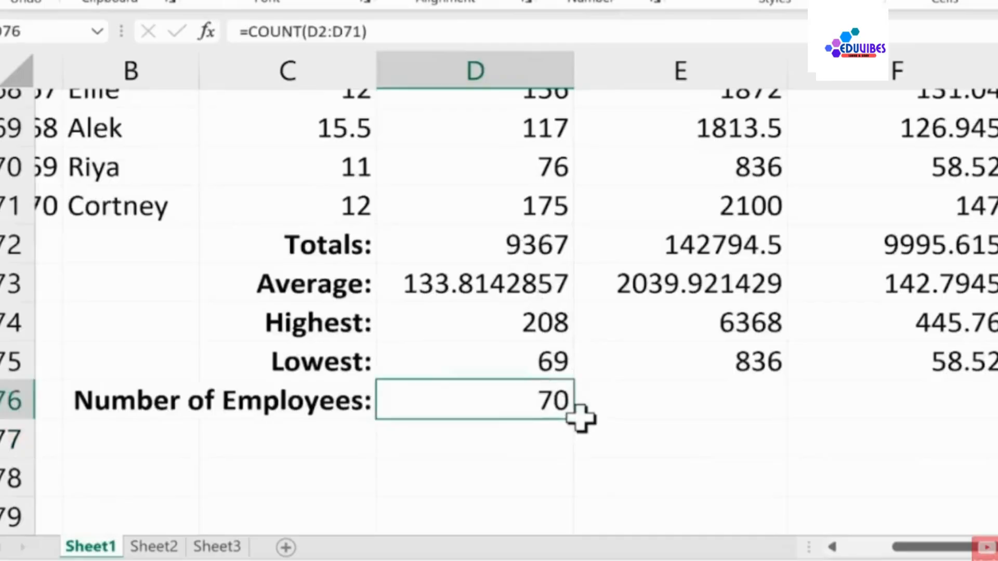
drag(577, 416, 983, 420)
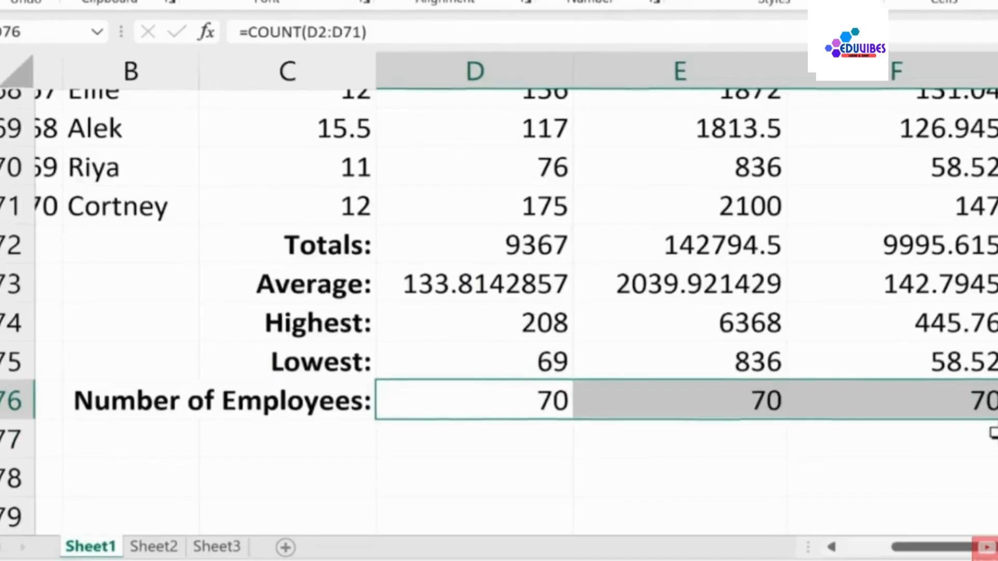
click(968, 422)
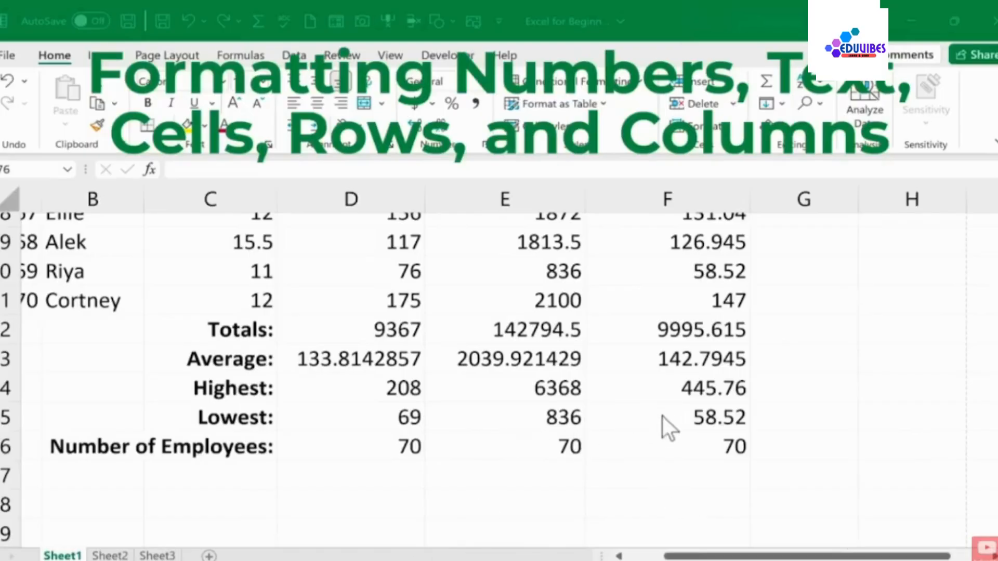
Step: Format the whole Hourly Wage column C with the Currency number format
scroll(662, 417, up, 17)
scroll(651, 437, up, 6)
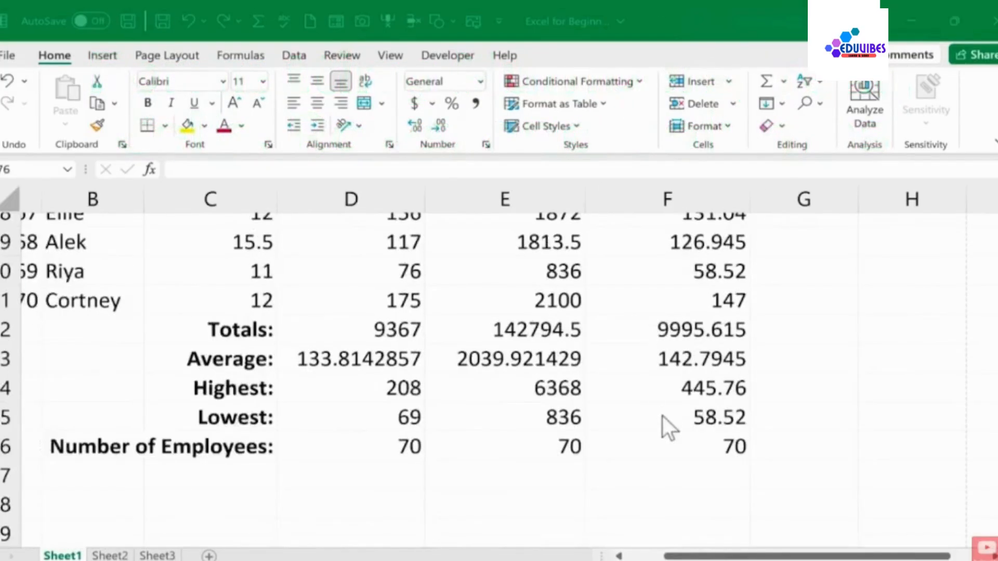
scroll(663, 416, up, 20)
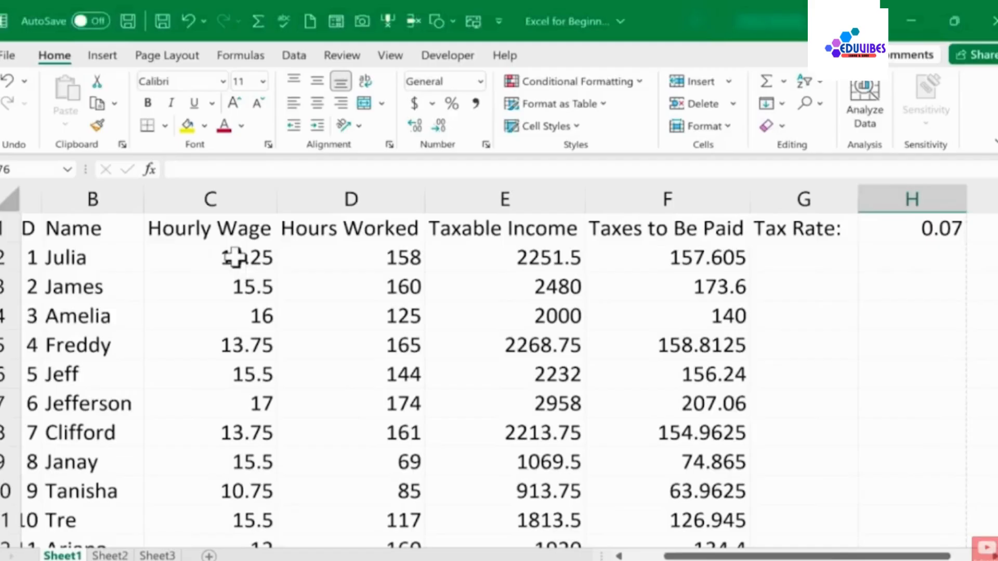
click(235, 258)
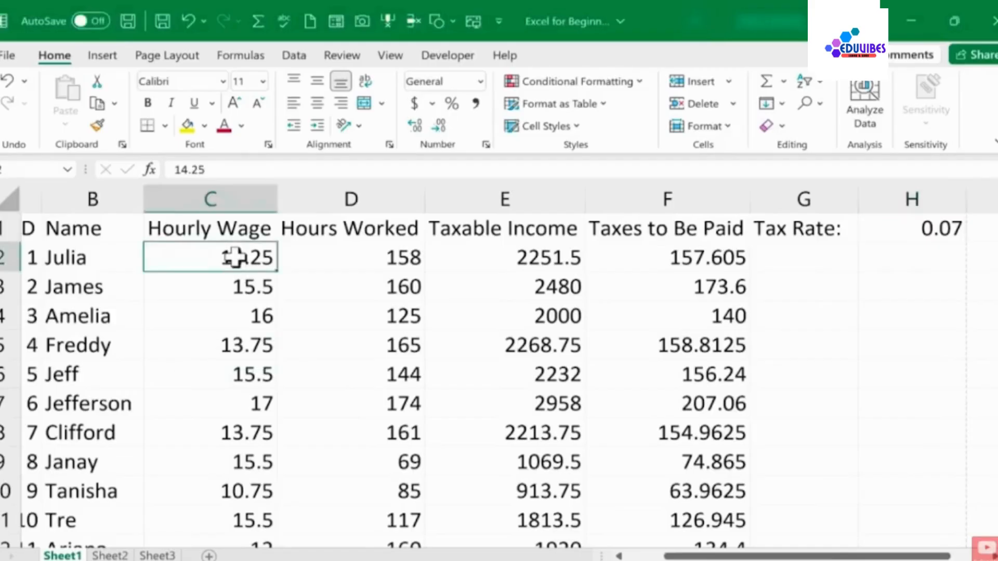
click(530, 249)
click(370, 257)
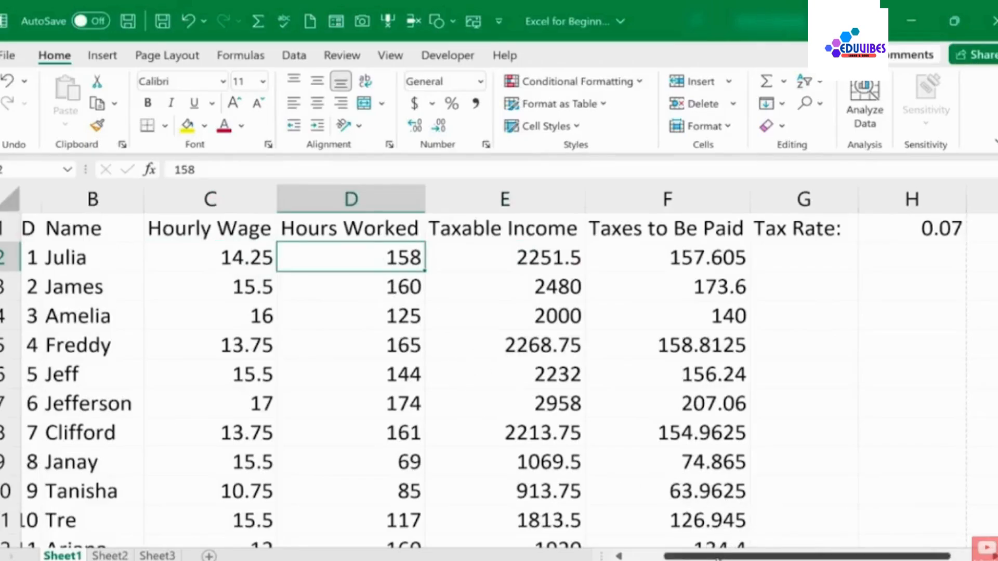
drag(718, 558, 681, 558)
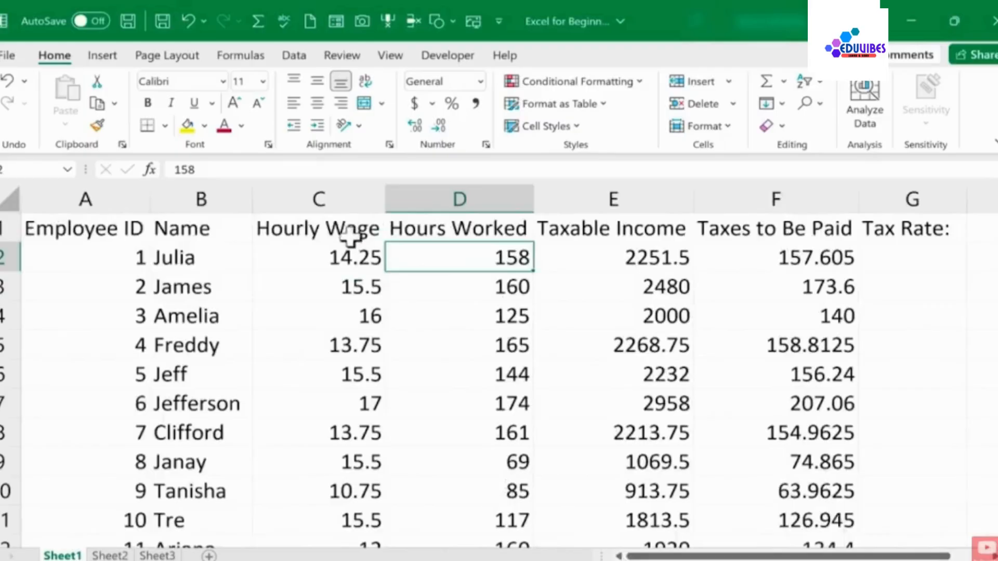
click(330, 197)
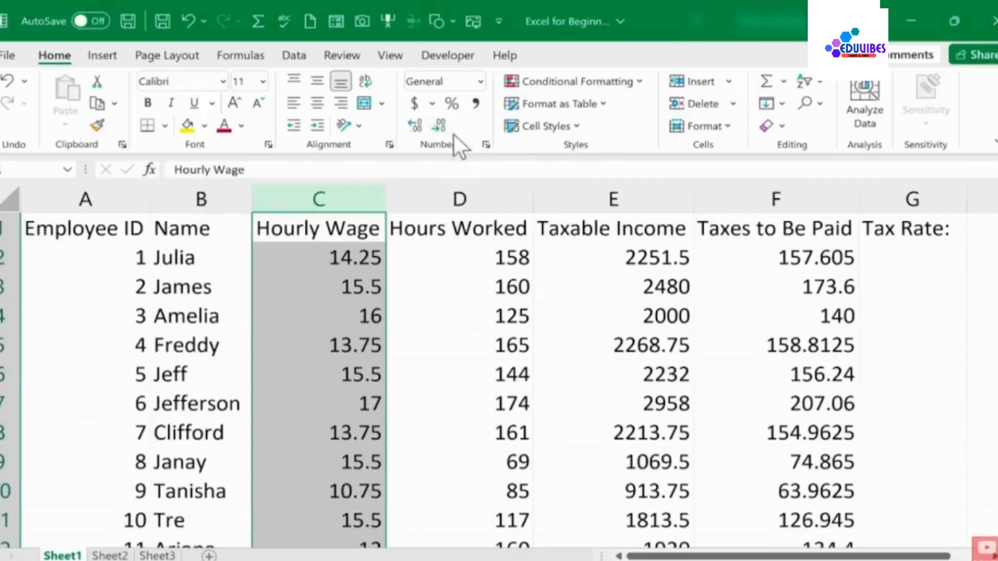
click(479, 80)
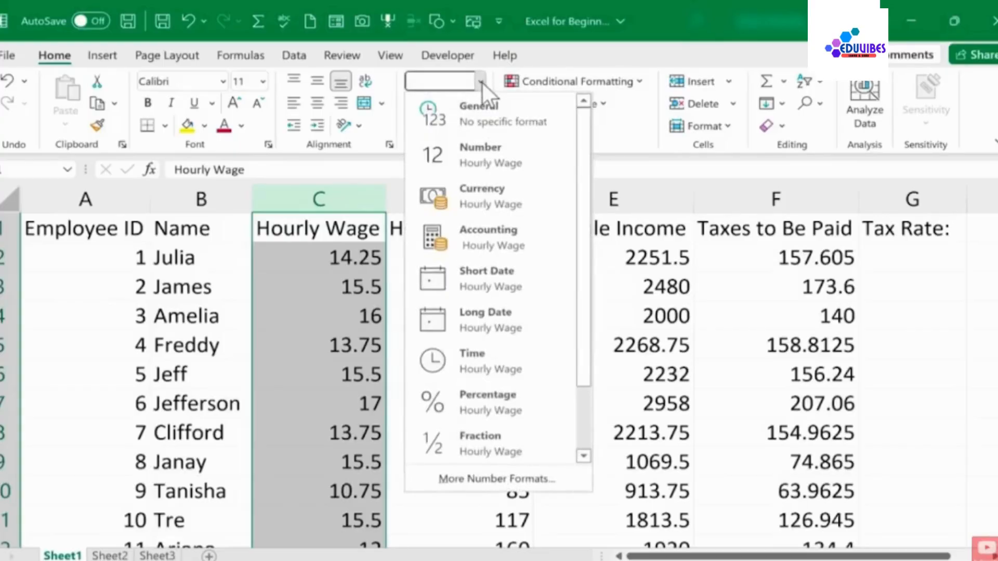
click(487, 193)
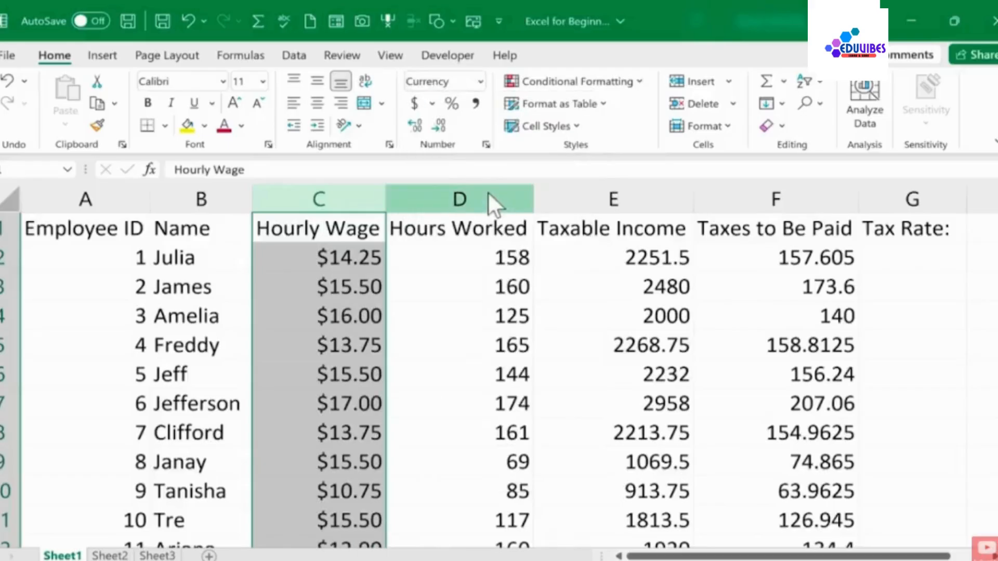
click(341, 291)
click(476, 281)
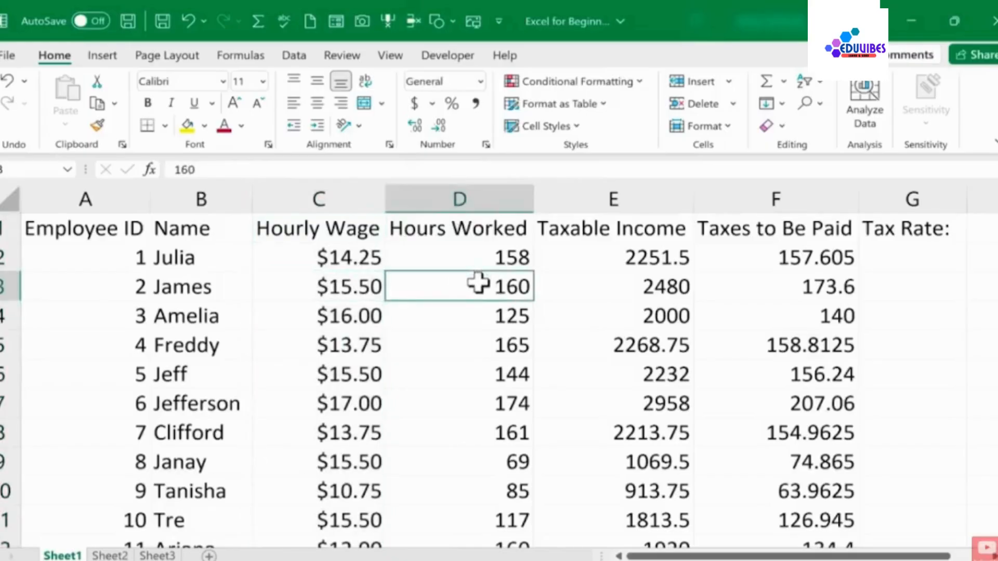
Step: Format the whole Taxable Income column E with the Accounting number format and check the values in its first rows
click(592, 199)
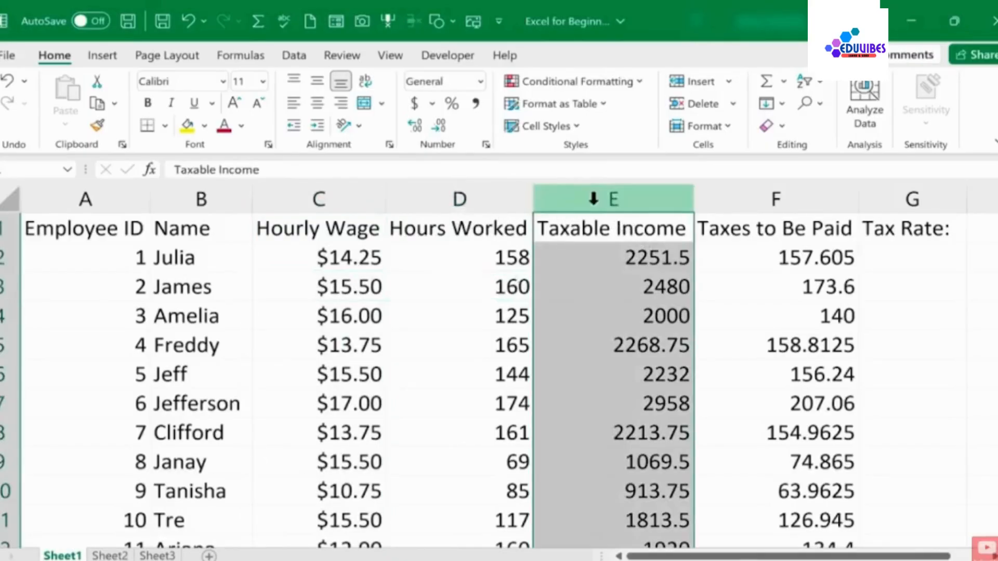
click(478, 77)
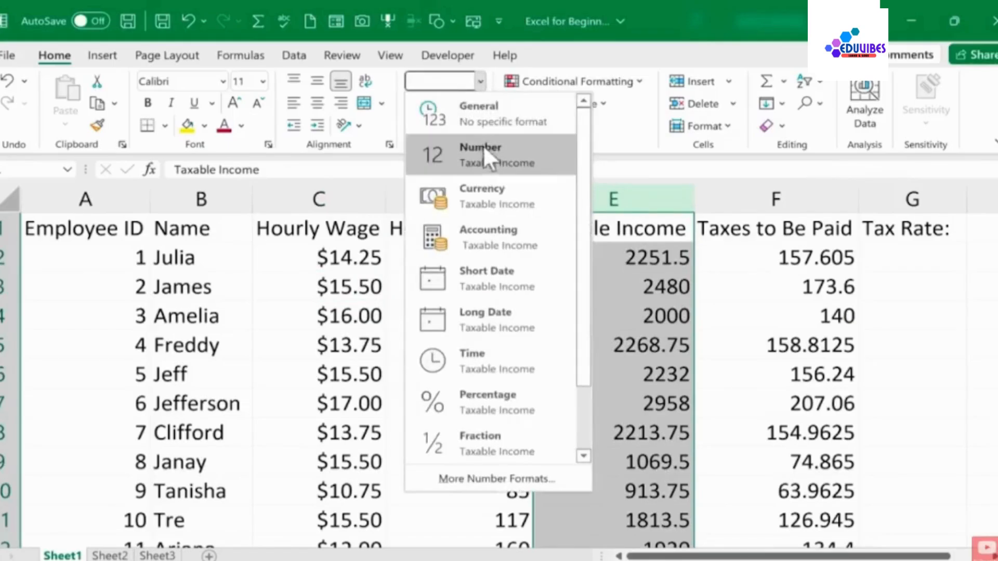
click(536, 247)
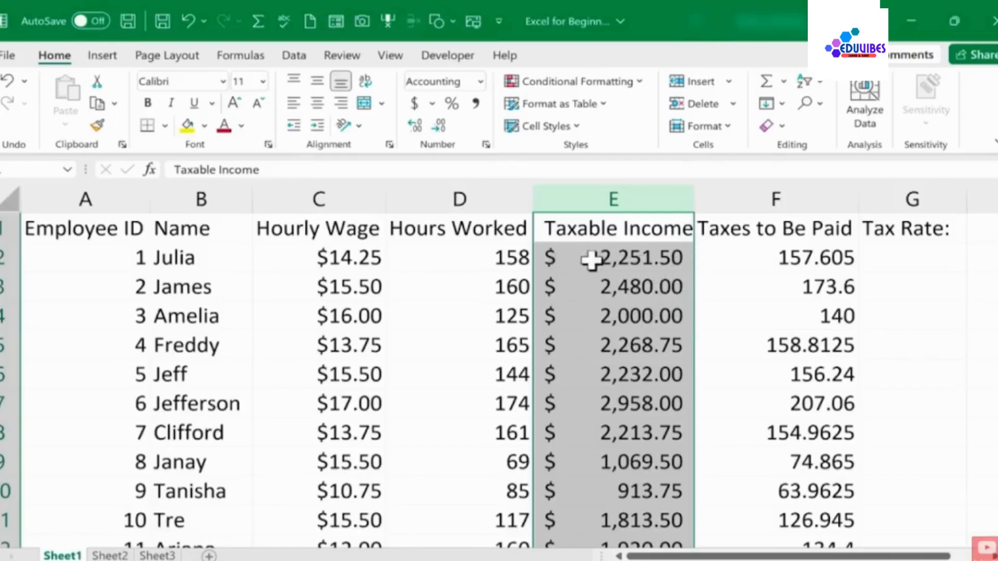
click(633, 290)
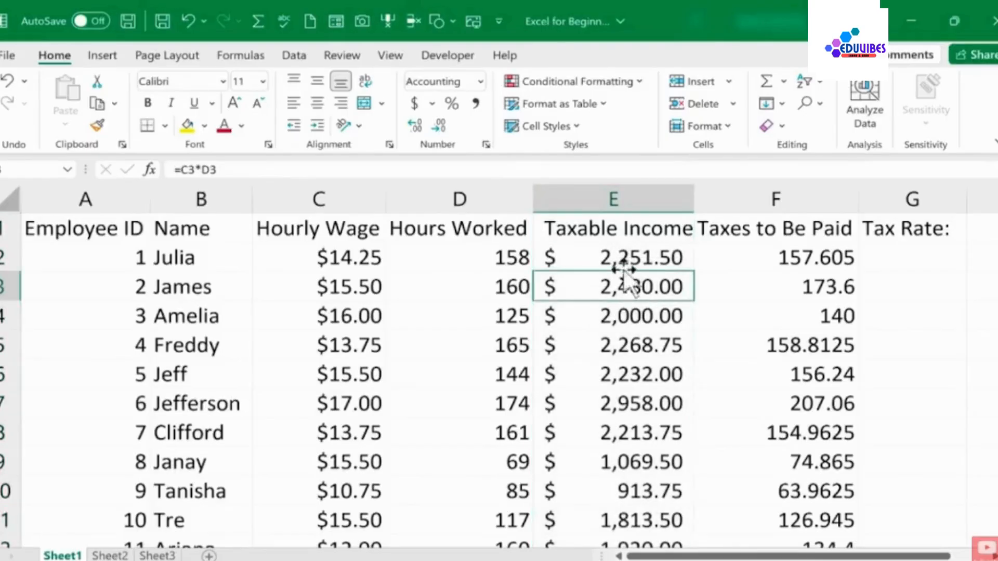
click(627, 258)
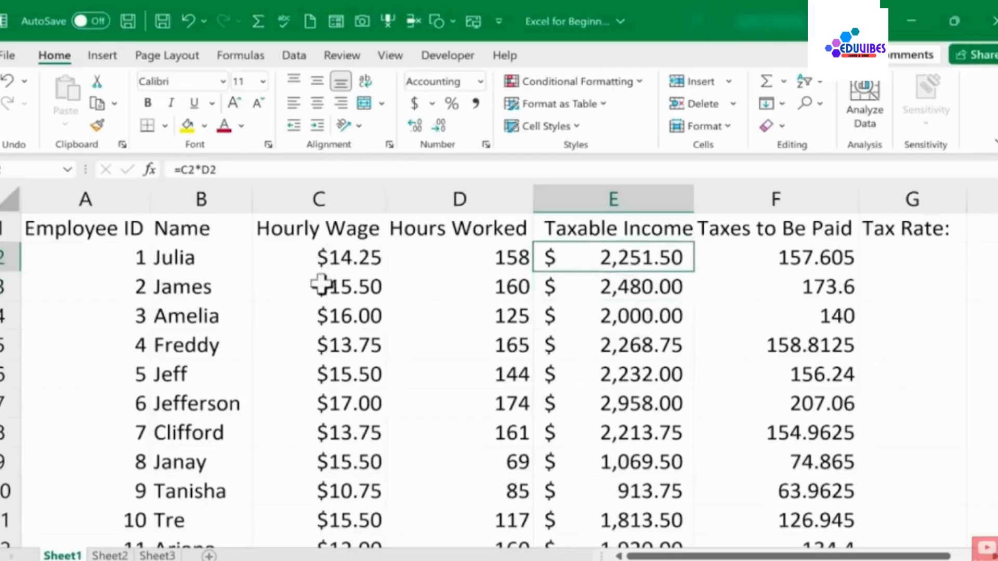
key(Down)
key(Down)
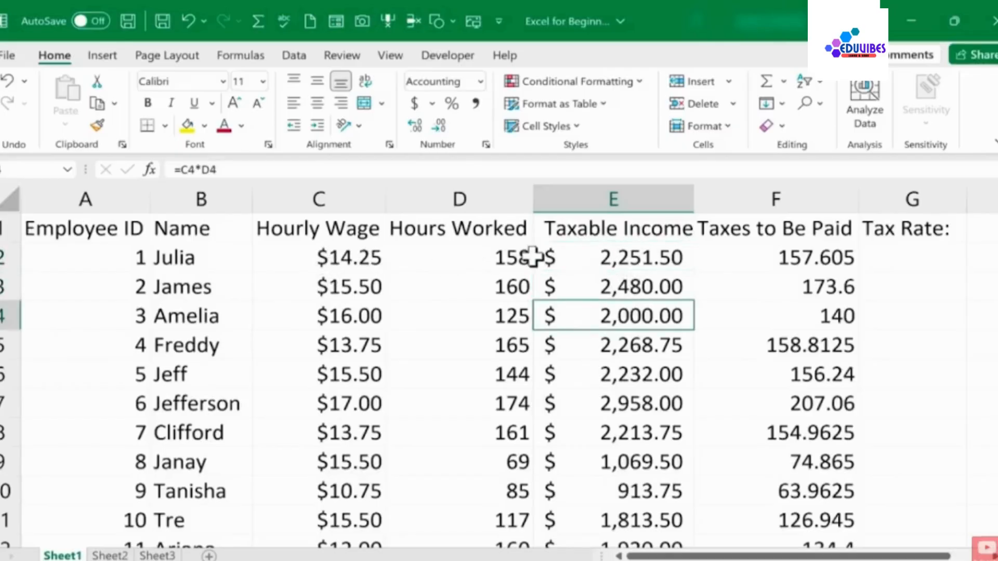
click(635, 259)
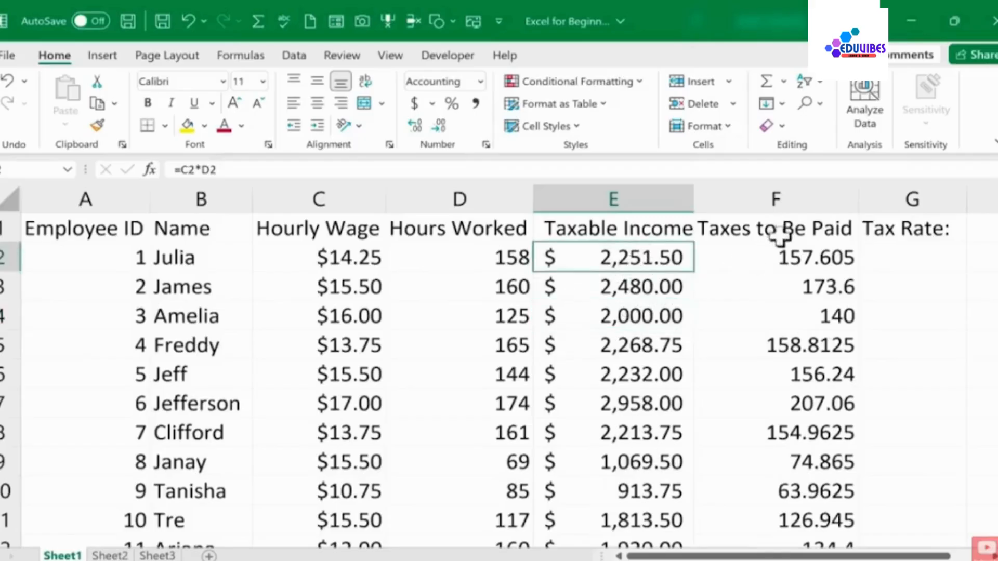
Step: Format the whole Taxes to Be Paid column F with the Accounting number format
click(787, 201)
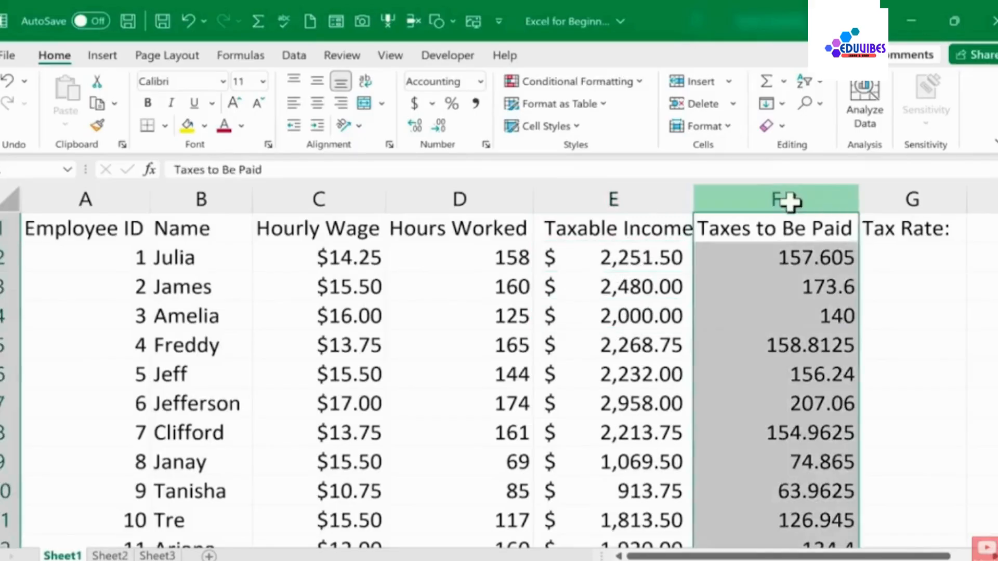
click(479, 82)
click(488, 235)
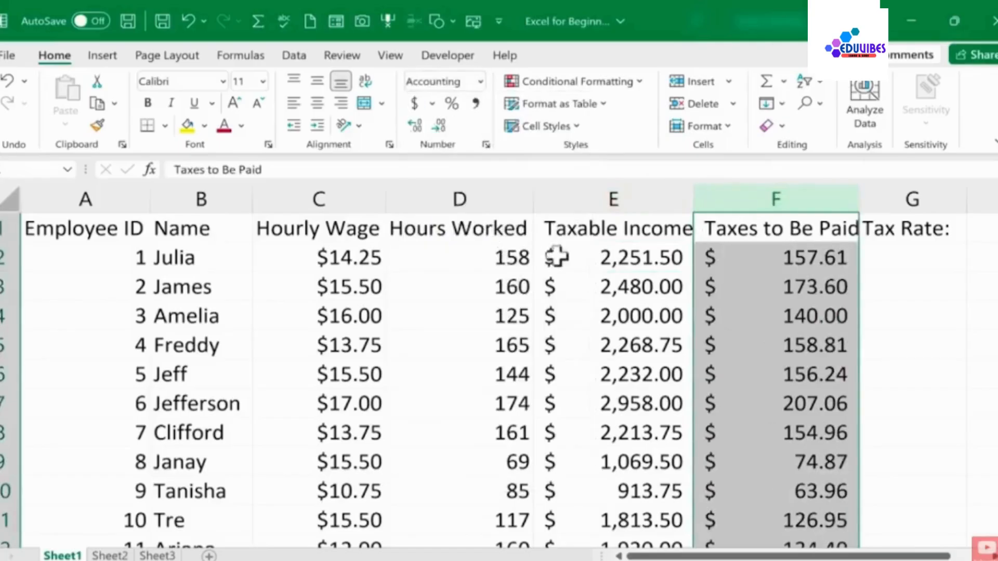
Step: Browse the list of number formats available for the Taxable Income column E
click(613, 199)
click(479, 82)
drag(582, 191, 608, 292)
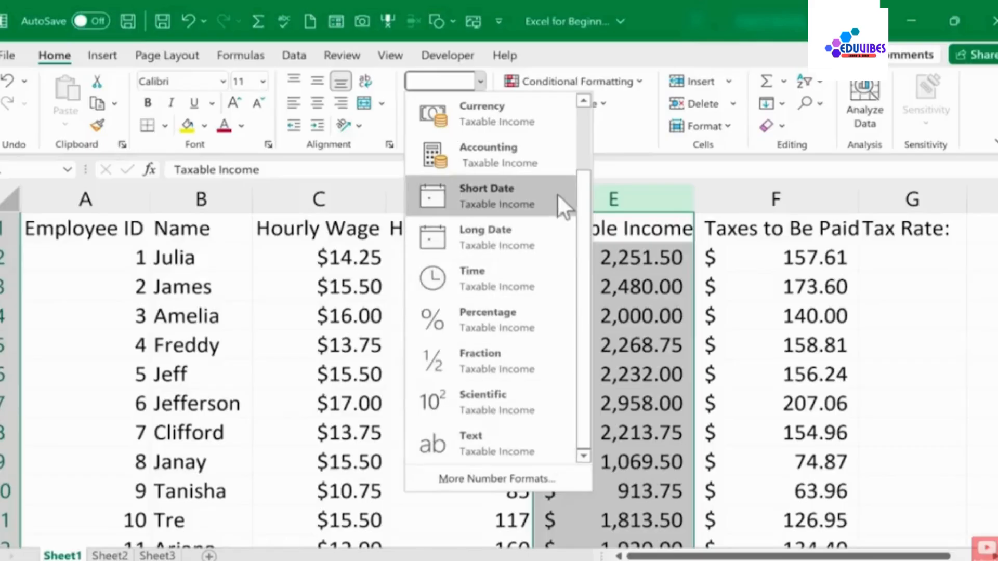
scroll(557, 196, up, 3)
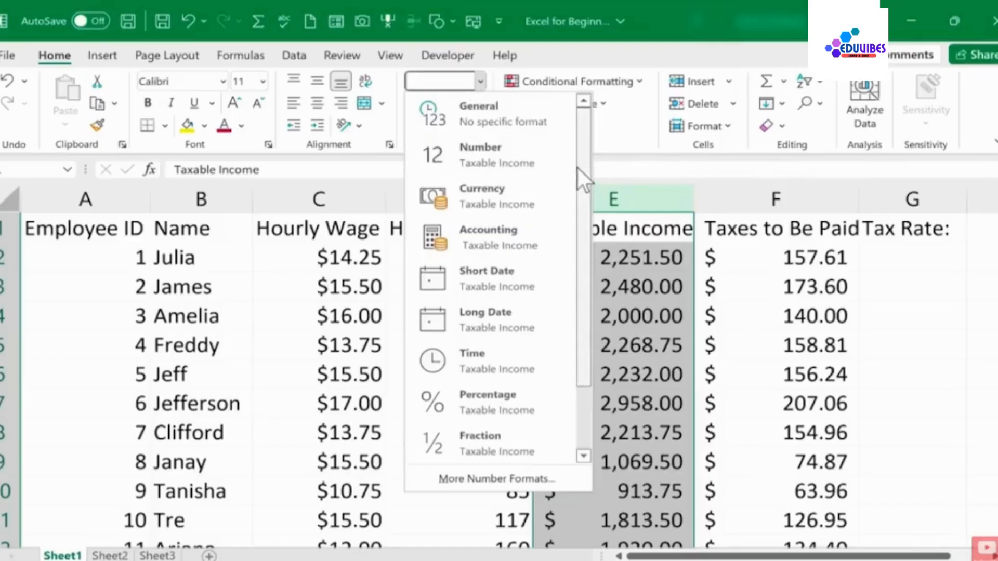
Step: Format the whole Name column B with the Text number format
click(230, 197)
click(480, 81)
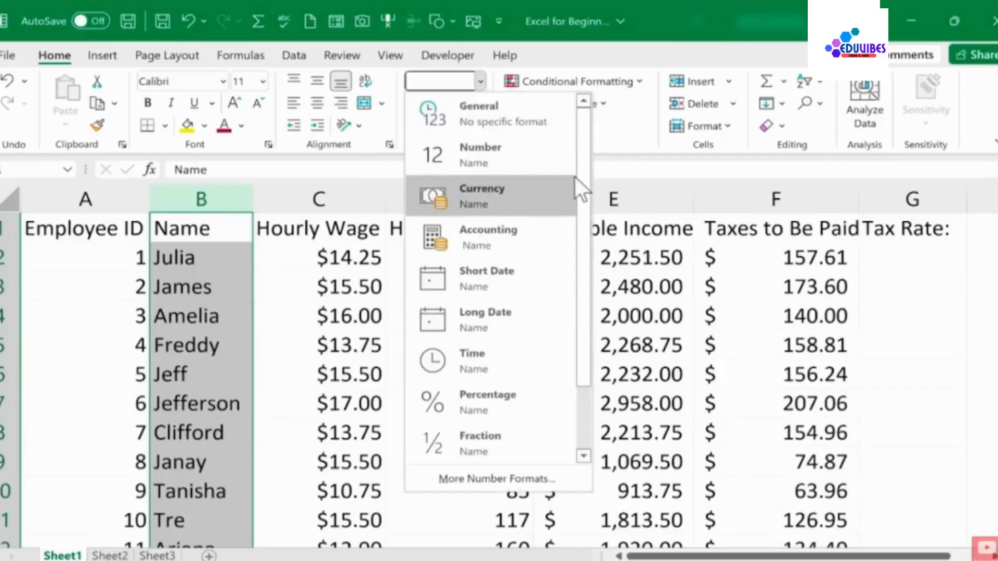
scroll(584, 195, down, 2)
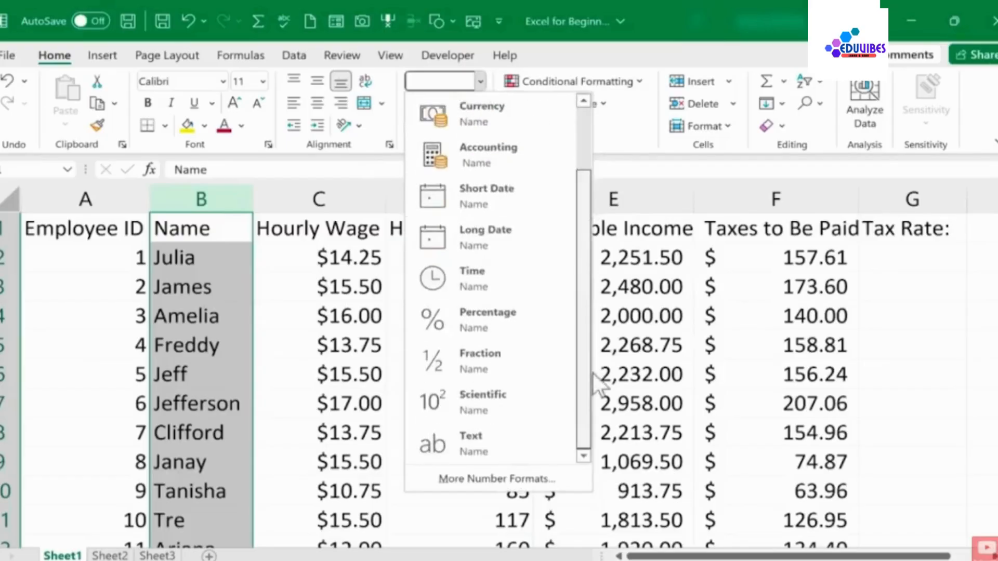
click(489, 446)
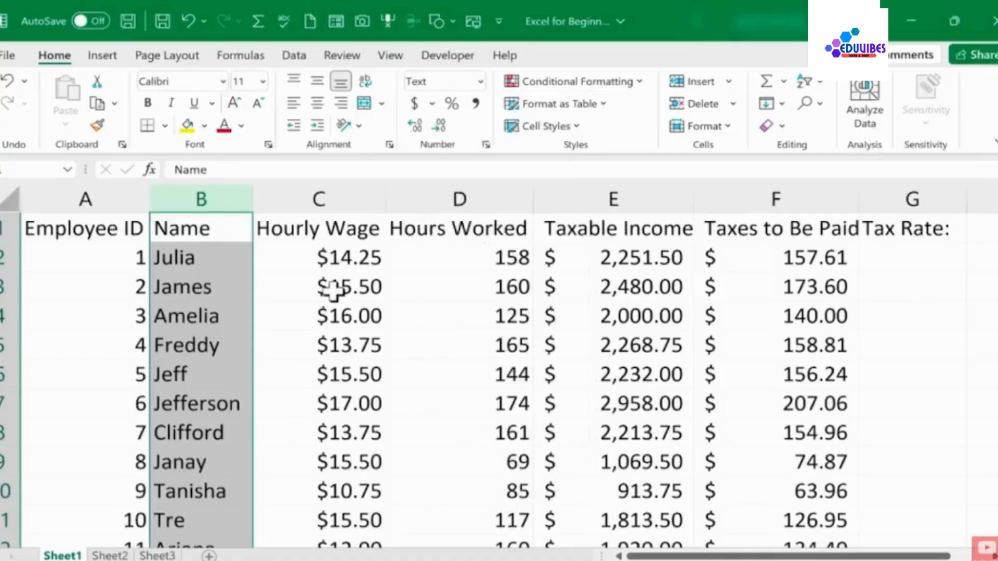
Step: Examine the full set of number format categories for cell B3, including Custom, Scientific, Time and Date, without changing the format
click(201, 287)
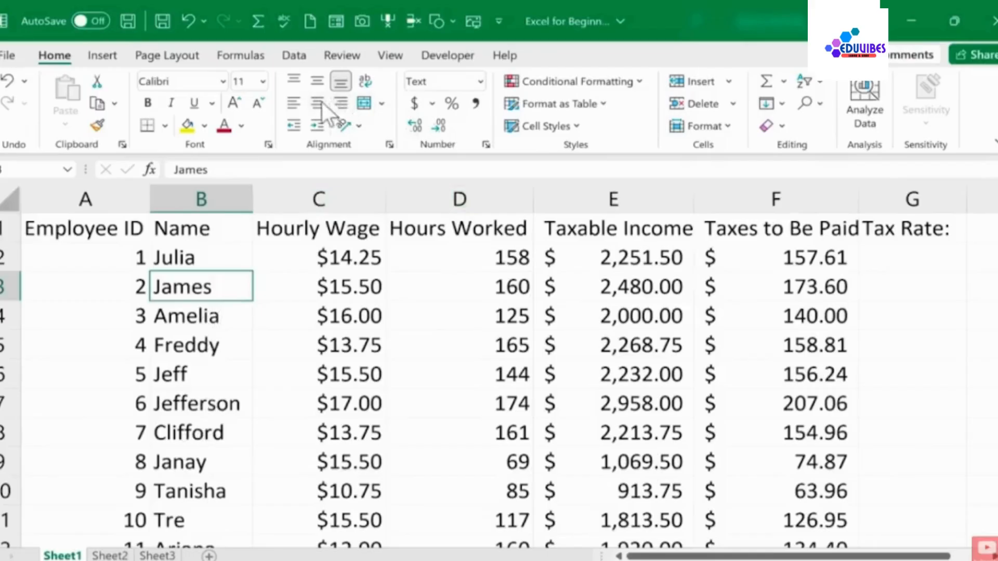
click(481, 81)
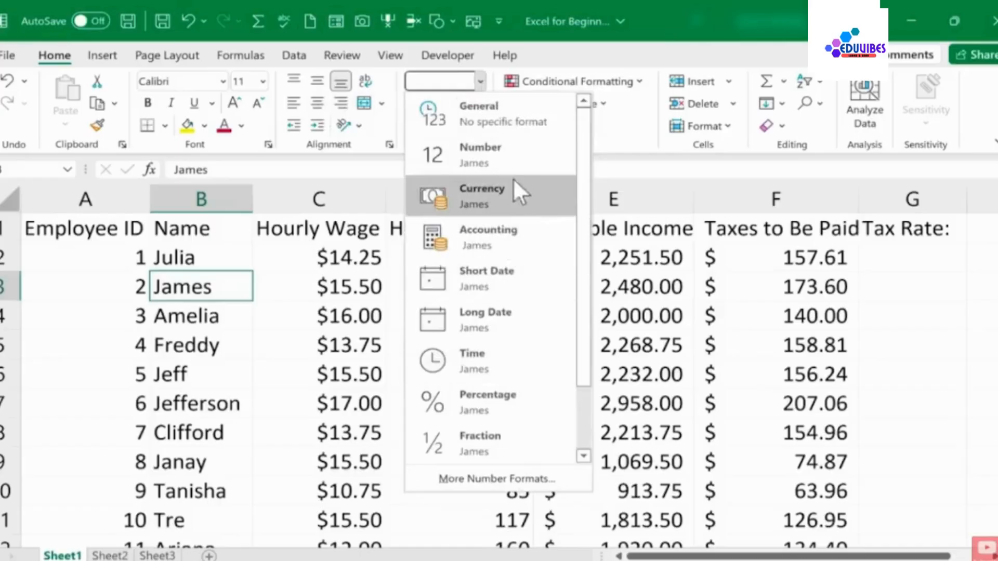
click(526, 476)
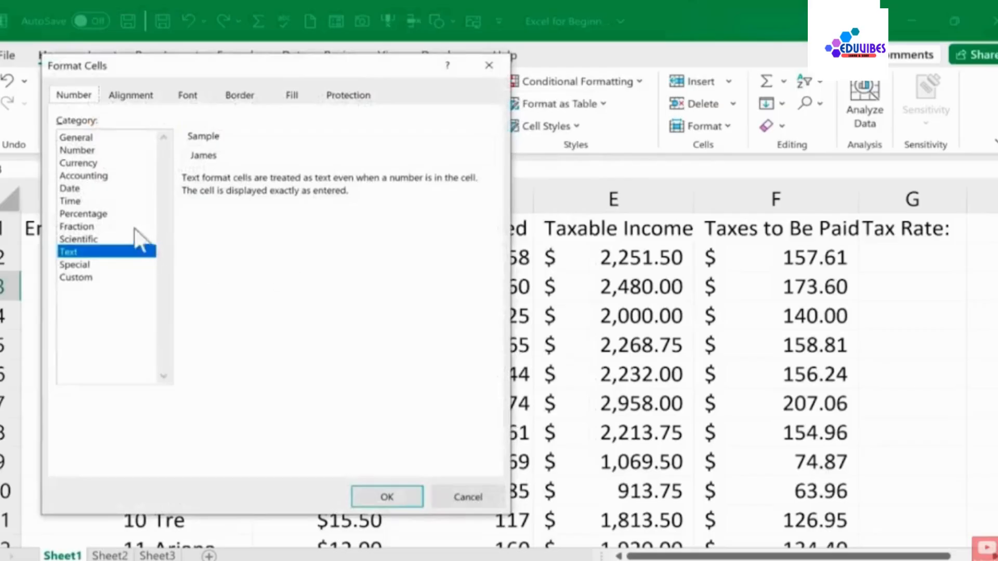
click(78, 278)
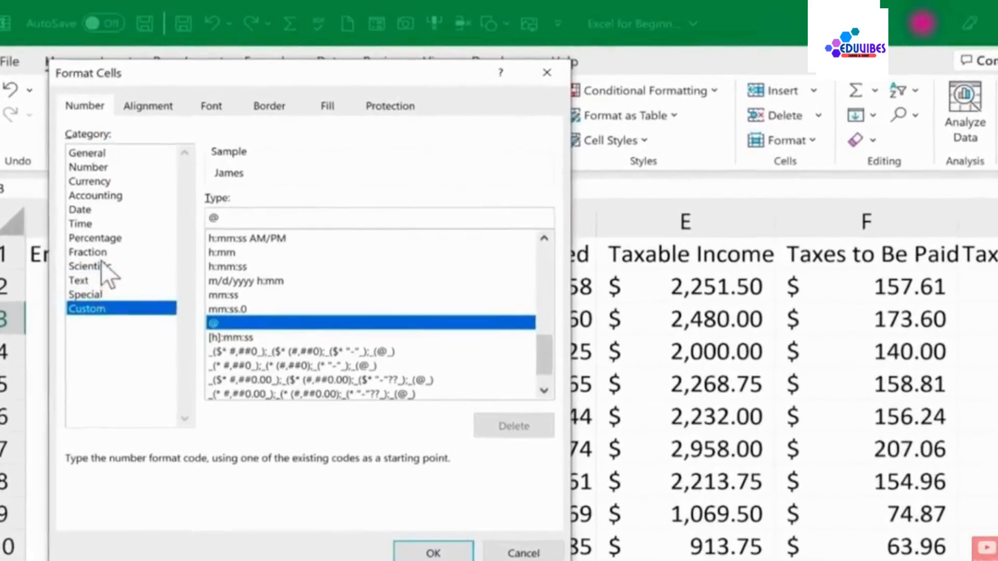
click(99, 266)
click(99, 223)
click(93, 209)
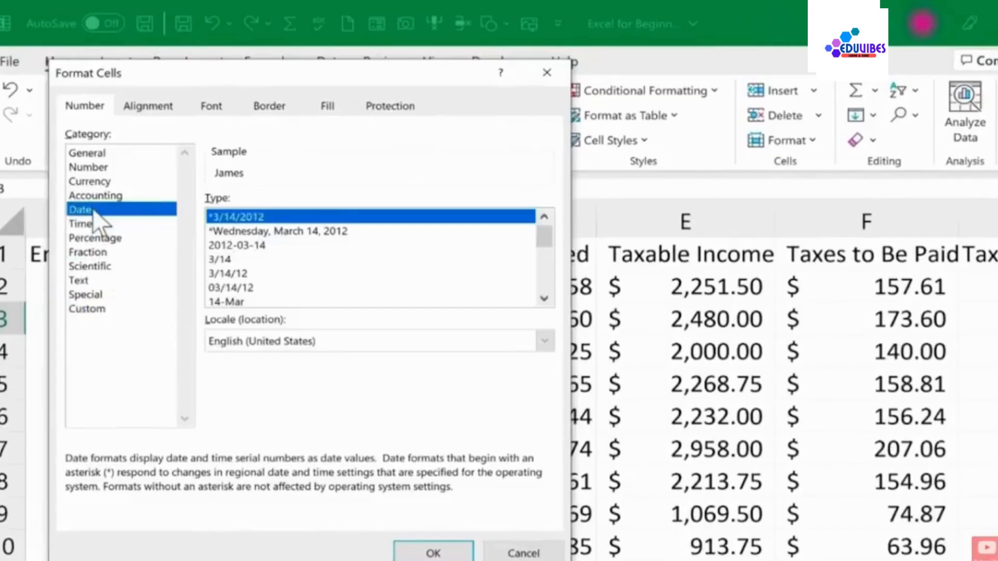
click(522, 545)
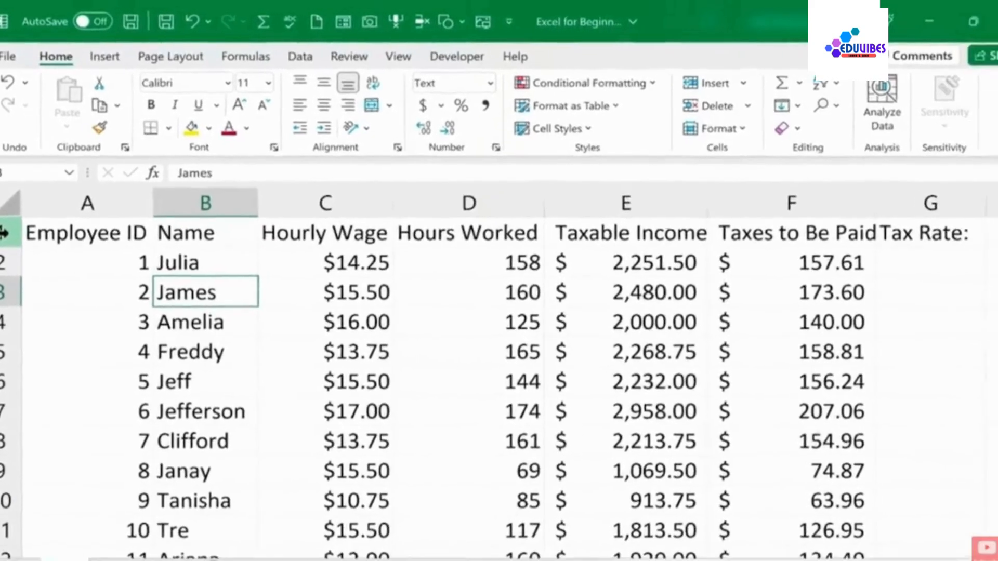
Step: Make the whole header row 1 bold
click(4, 254)
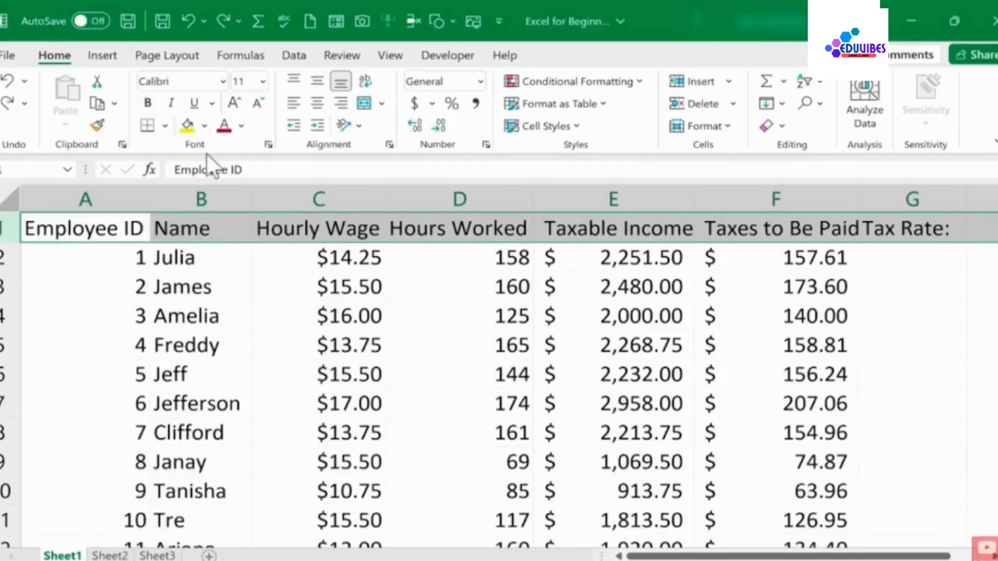
click(148, 103)
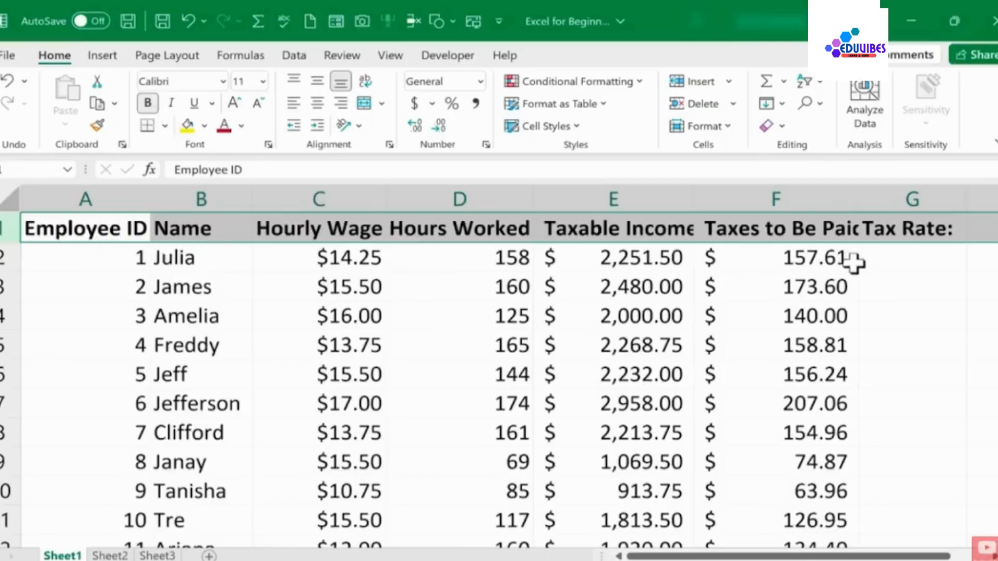
Step: Try entering H in the empty cell I1 to test the bold formatting of row 1
scroll(987, 238, right, 1)
click(985, 232)
drag(915, 555, 953, 520)
text(H)
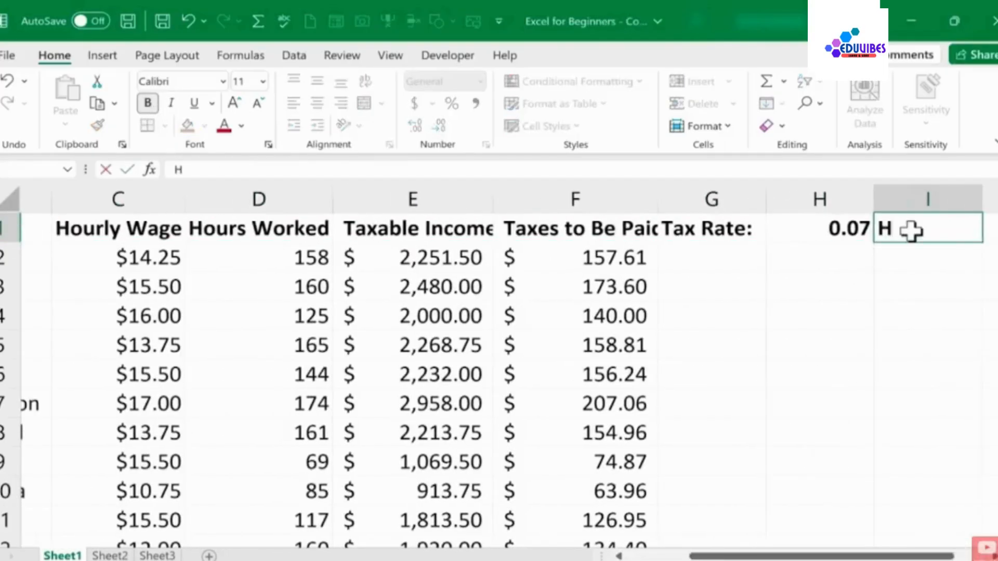
key(ctrl+Return)
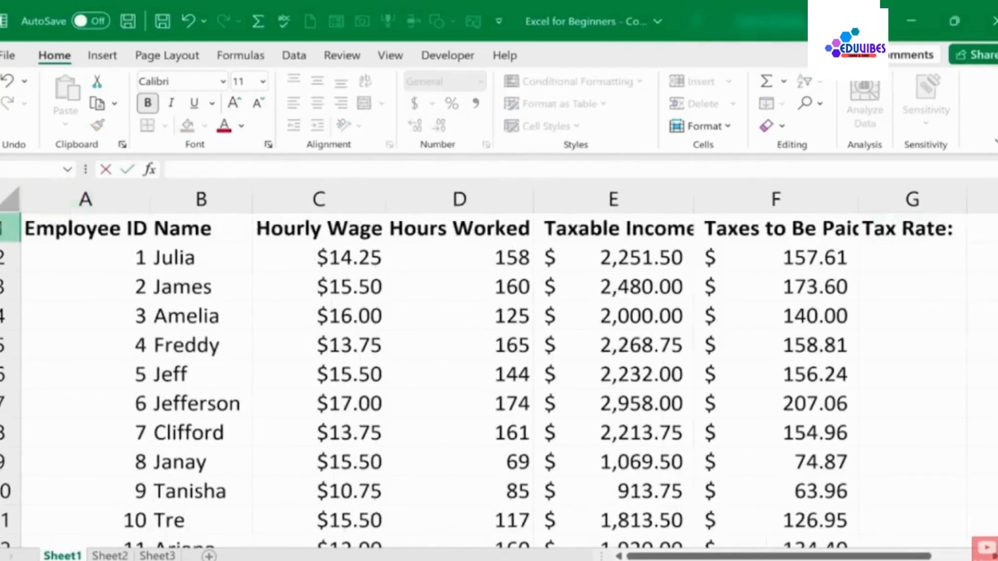
Step: Centre the text of the whole header row 1 horizontally
click(14, 228)
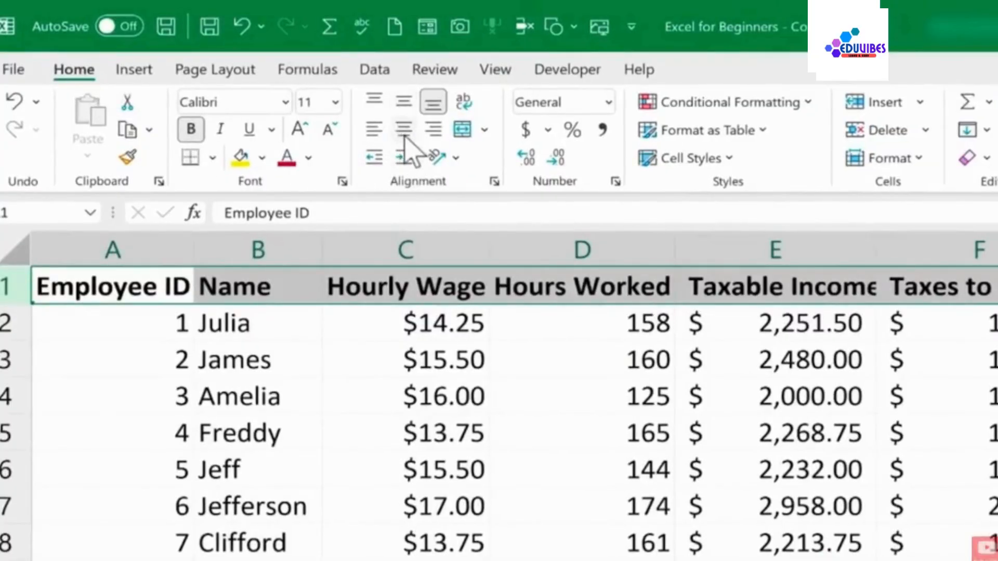
click(405, 134)
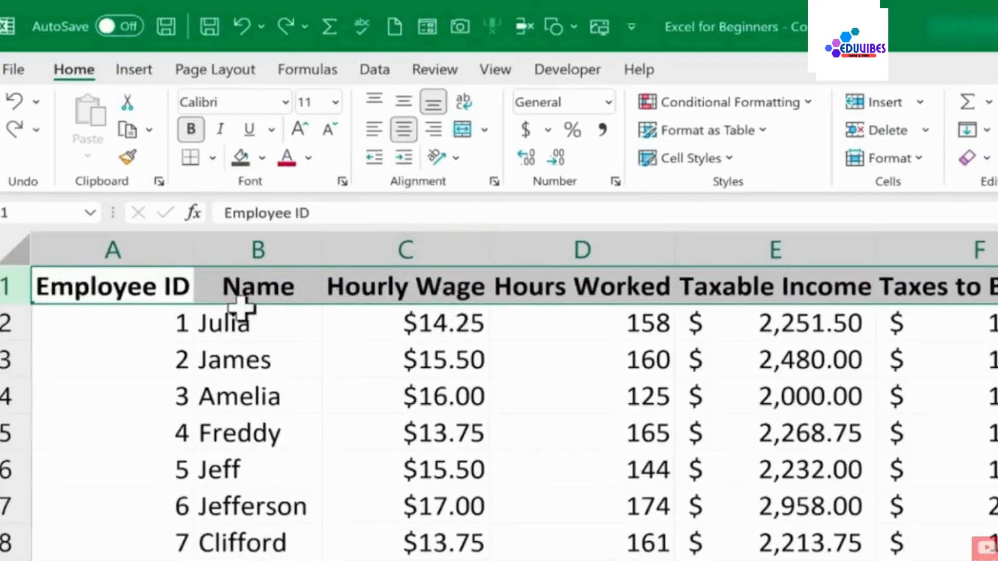
click(263, 160)
click(537, 219)
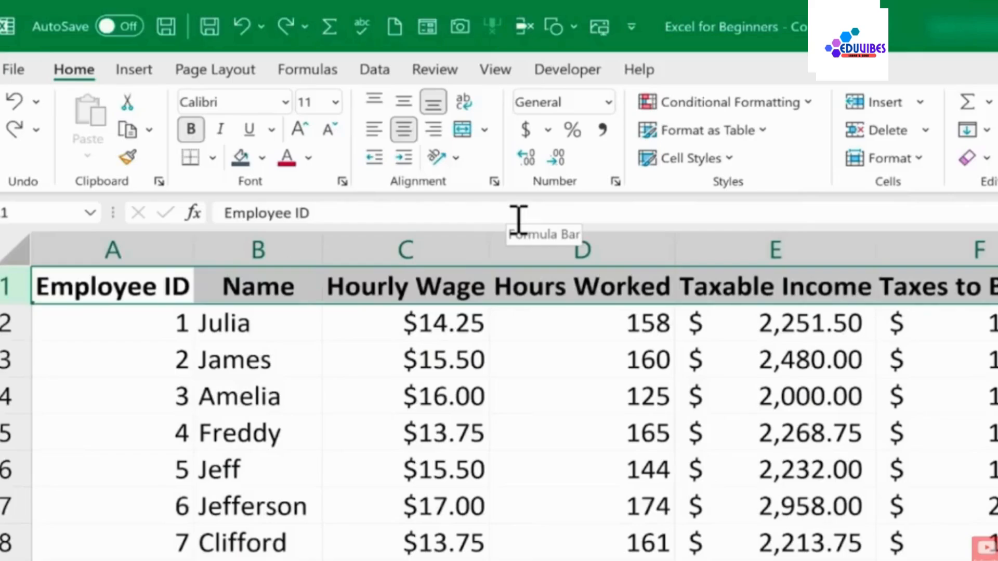
click(996, 506)
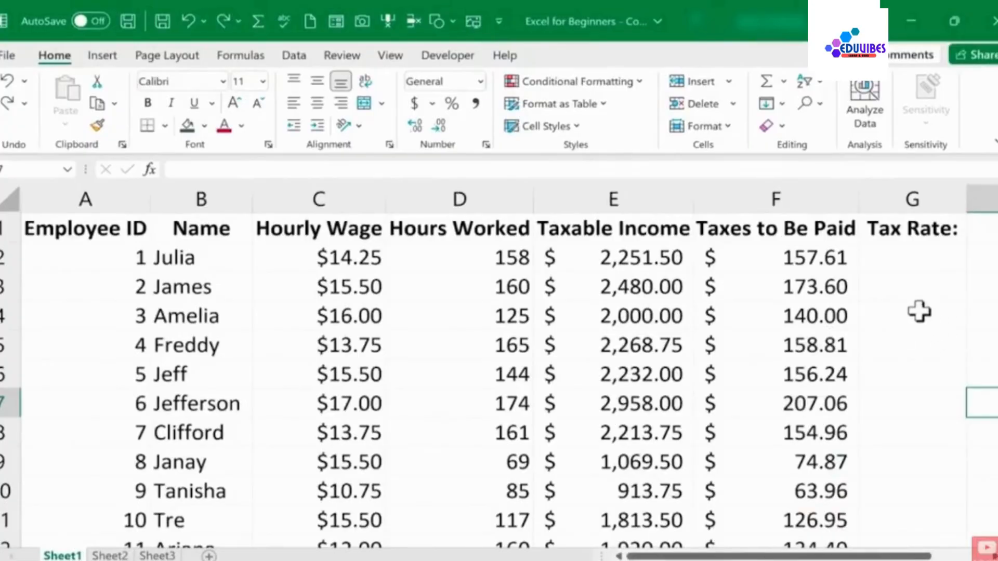
Step: Copy the Hourly Wage header's formatting onto cell B3 with Format Painter
click(330, 224)
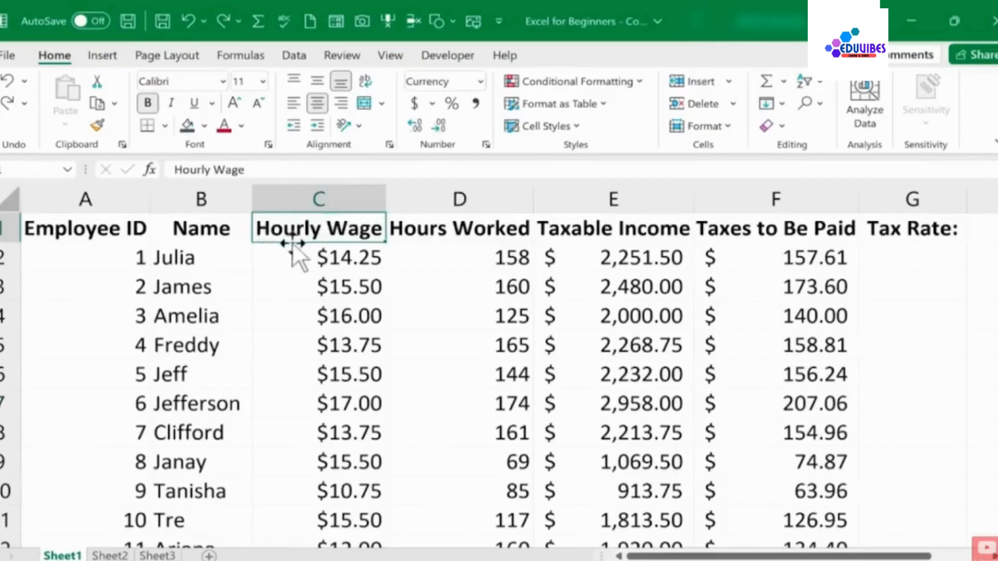
click(189, 344)
click(338, 233)
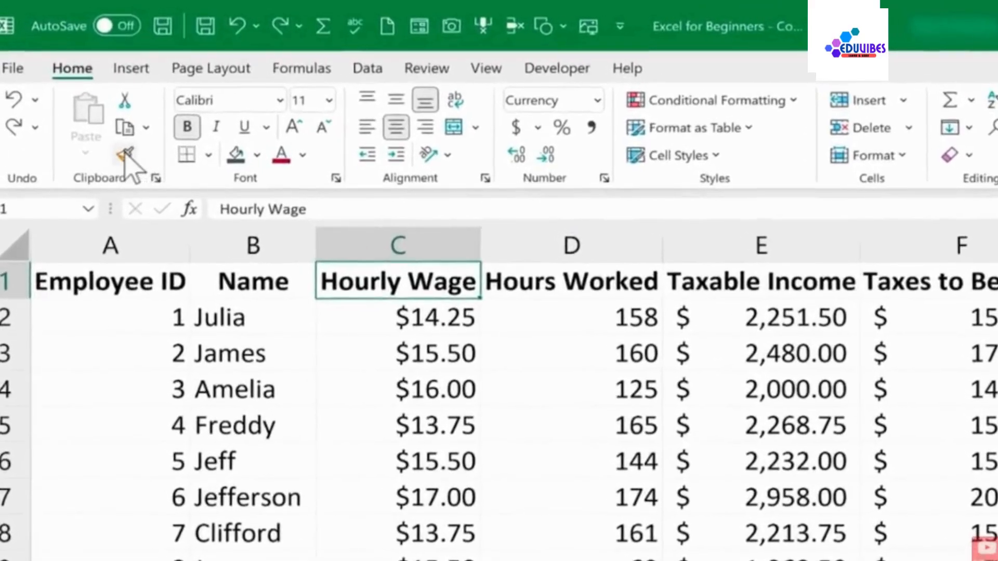
click(128, 156)
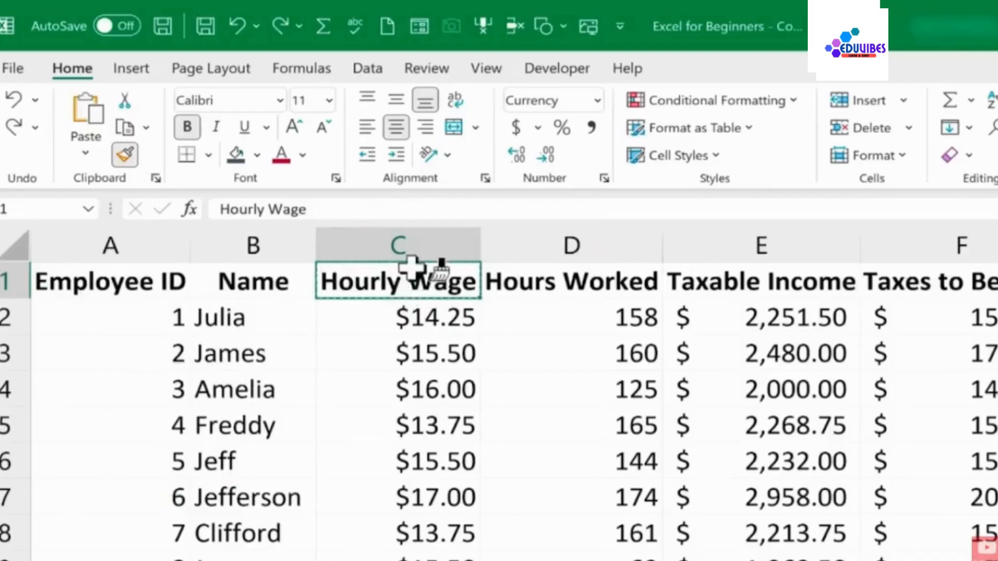
click(229, 353)
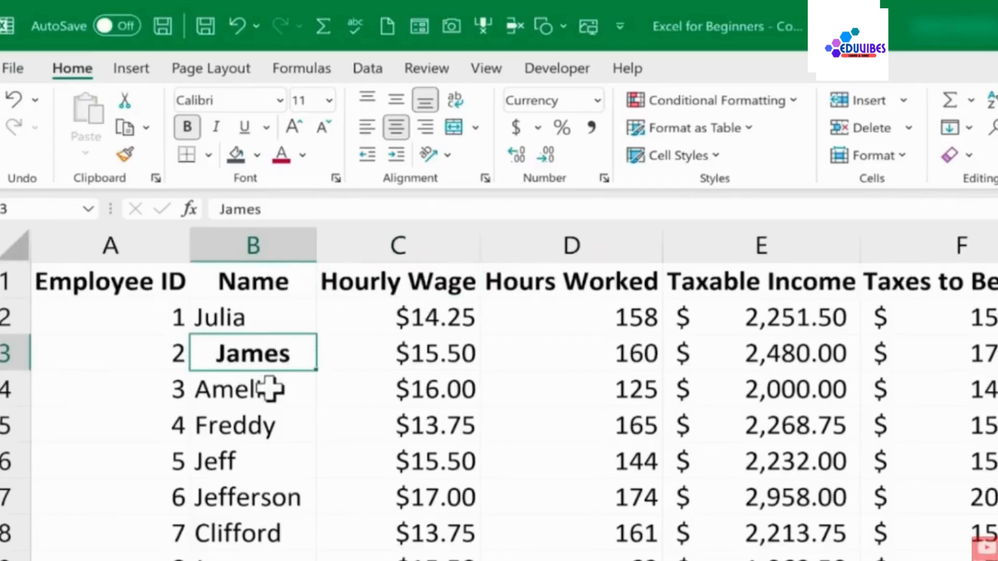
click(267, 429)
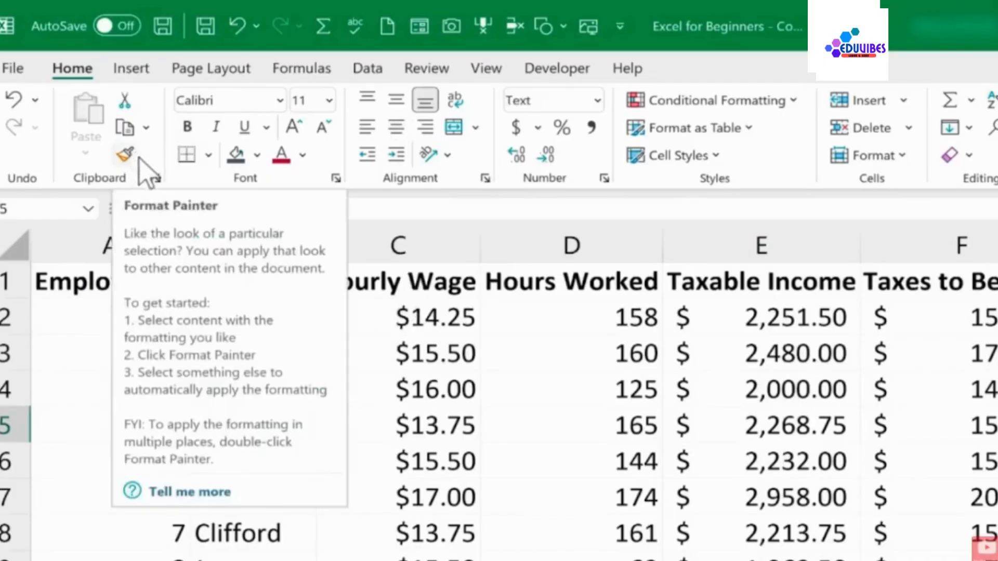
Step: Lock Format Painter on the Hourly Wage header's formatting and apply it to cells B5, B8, B7, B4 and B11:B17
click(448, 290)
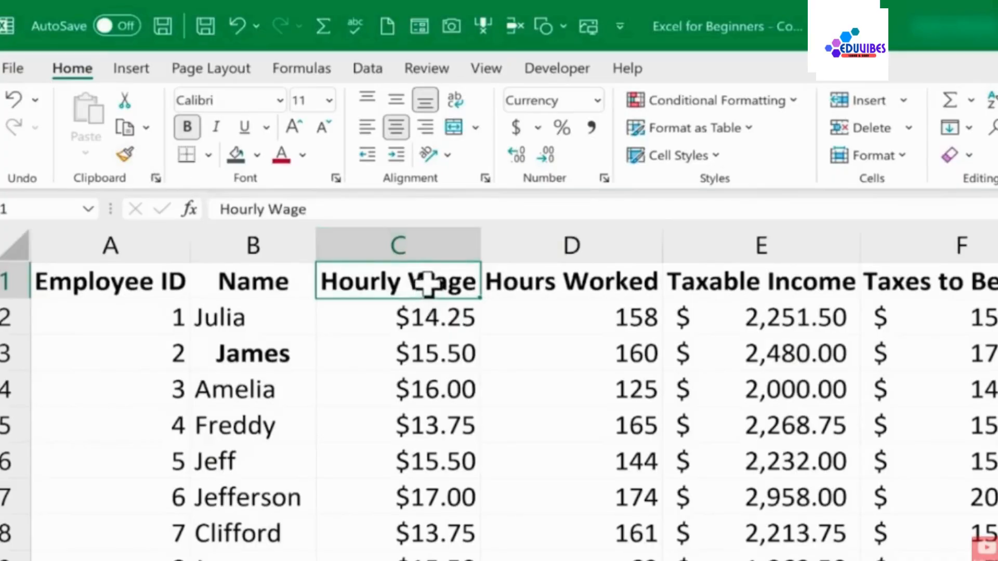
double_click(126, 155)
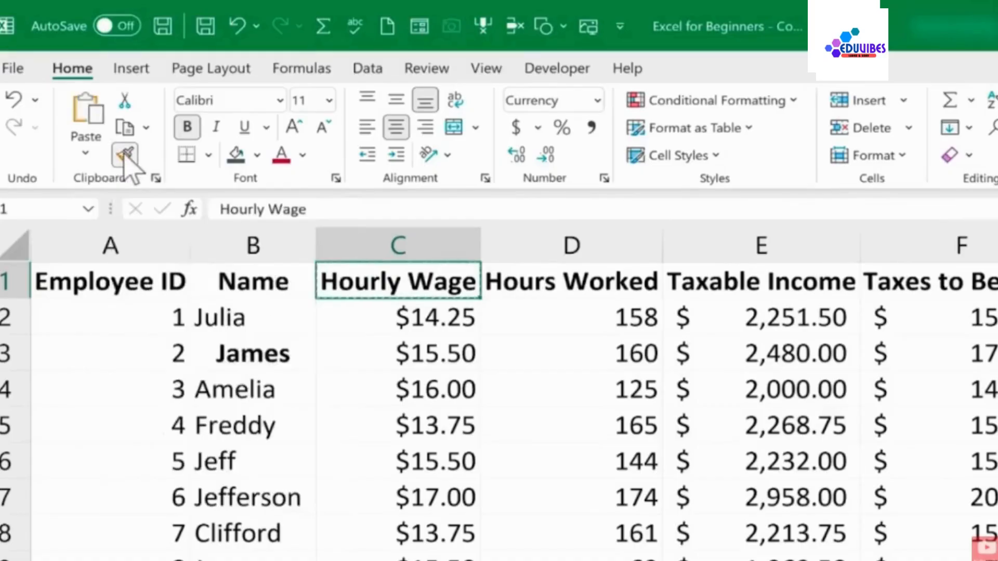
click(254, 424)
click(273, 526)
click(277, 493)
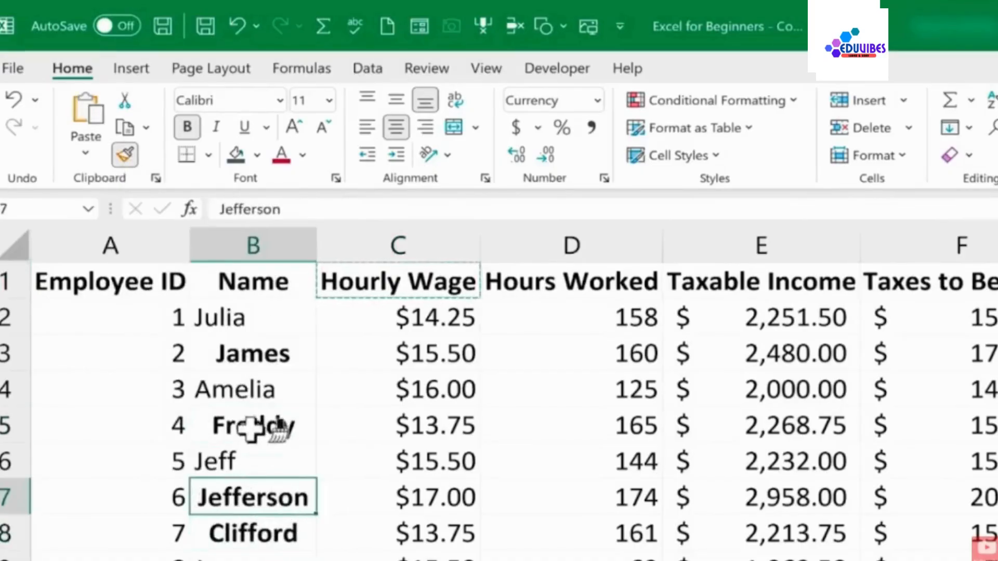
click(237, 389)
scroll(276, 499, down, 3)
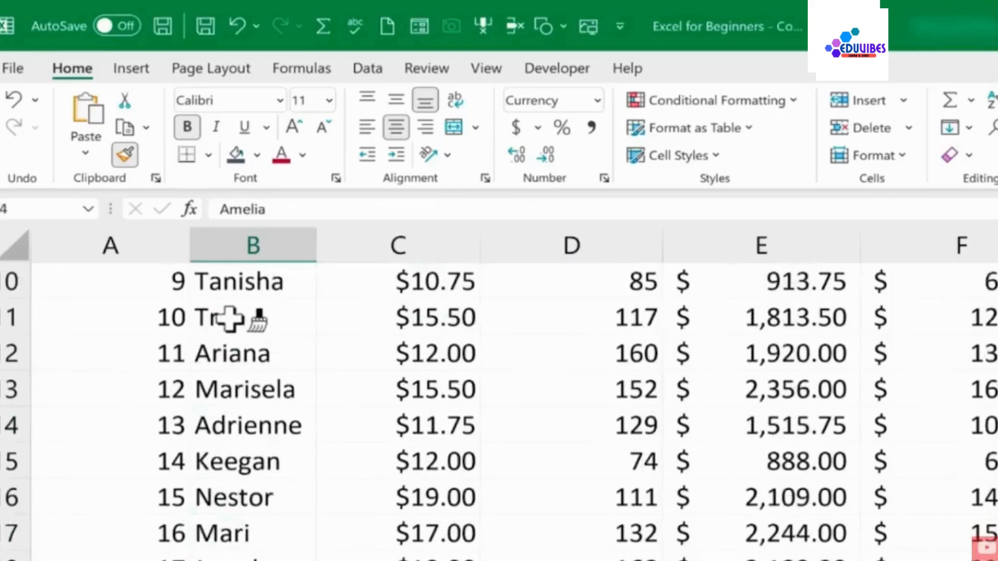
mouse_move(217, 312)
mouse_down()
mouse_move(263, 334)
mouse_move(255, 530)
mouse_up()
Step: Undo all the Format Painter changes made to the cells in the Name column
scroll(121, 559, up, 3)
key(ctrl+z)
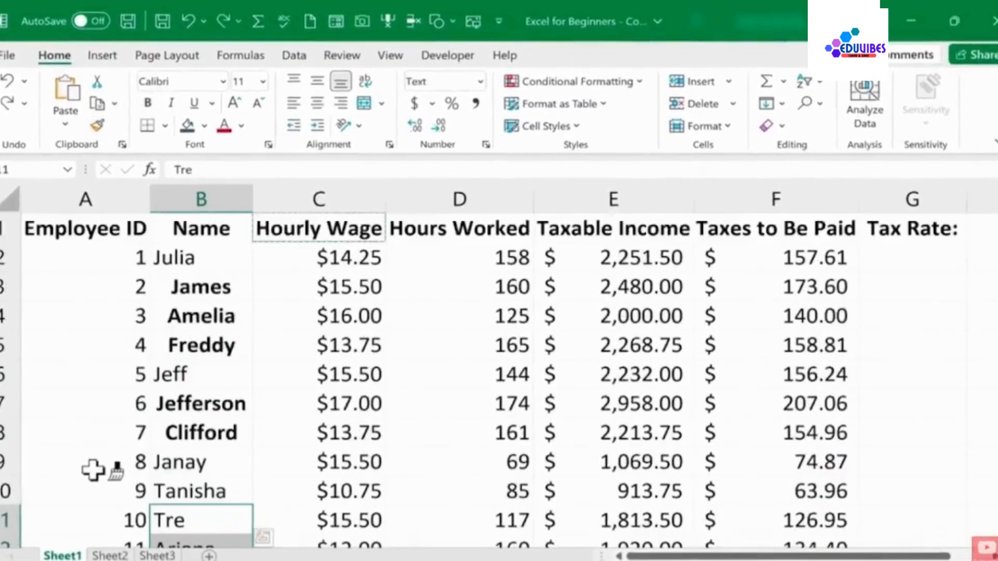
key(ctrl+z)
key(ctrl+z)
key(ctrl+z)
key(ctrl+z)
key(ctrl+z)
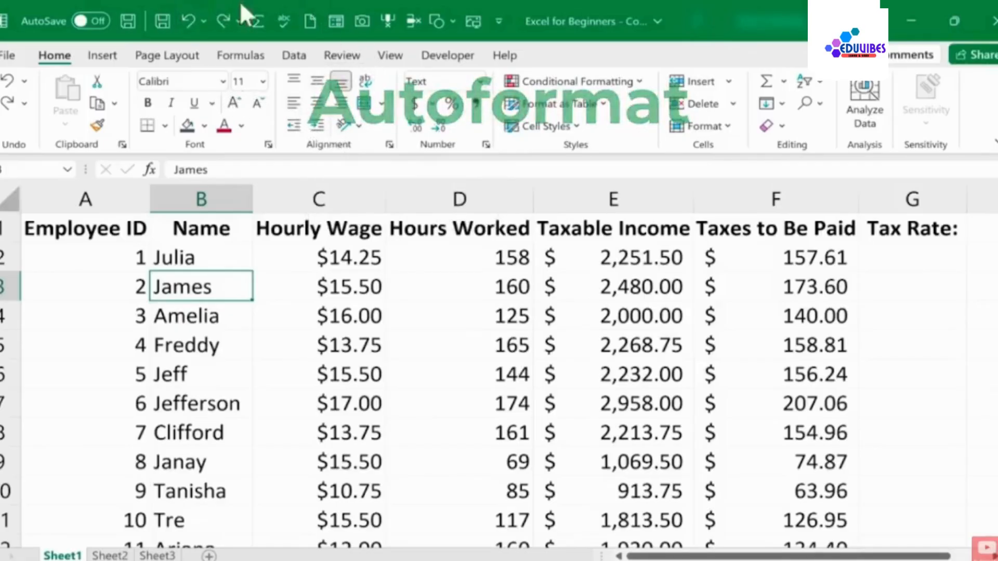
Step: Add the AutoFormat command from the All Commands list to the Quick Access Toolbar
click(499, 21)
click(566, 402)
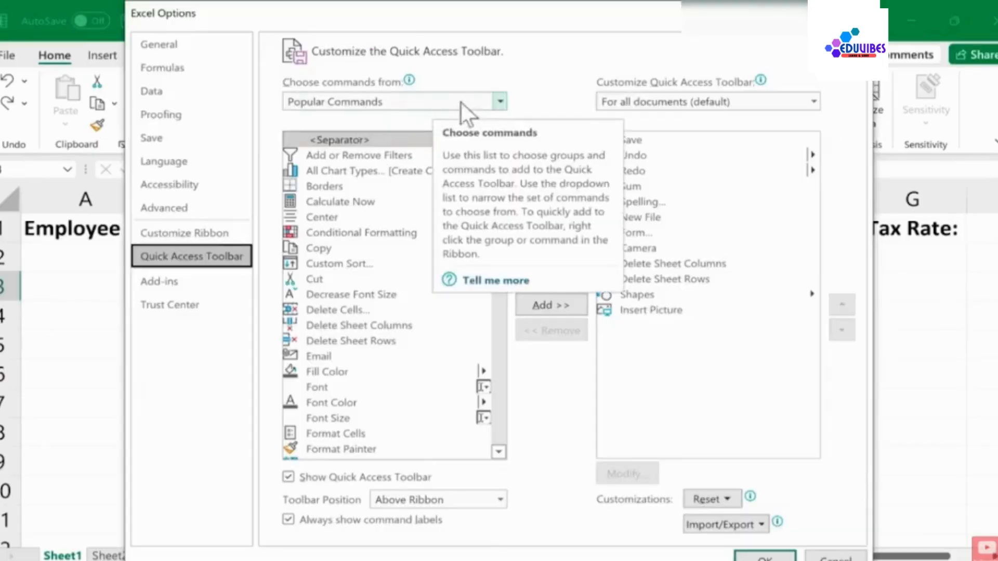
click(479, 102)
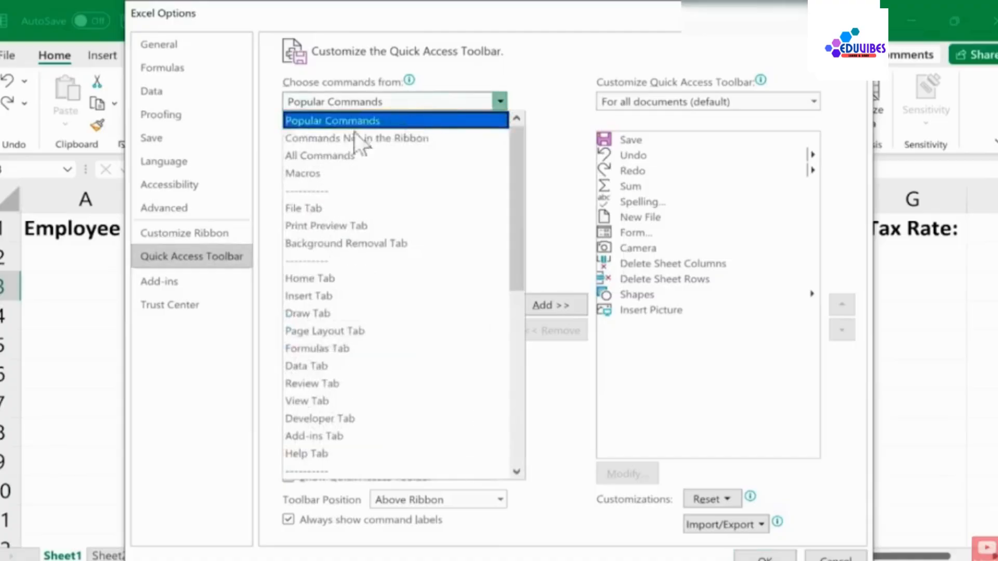
click(332, 158)
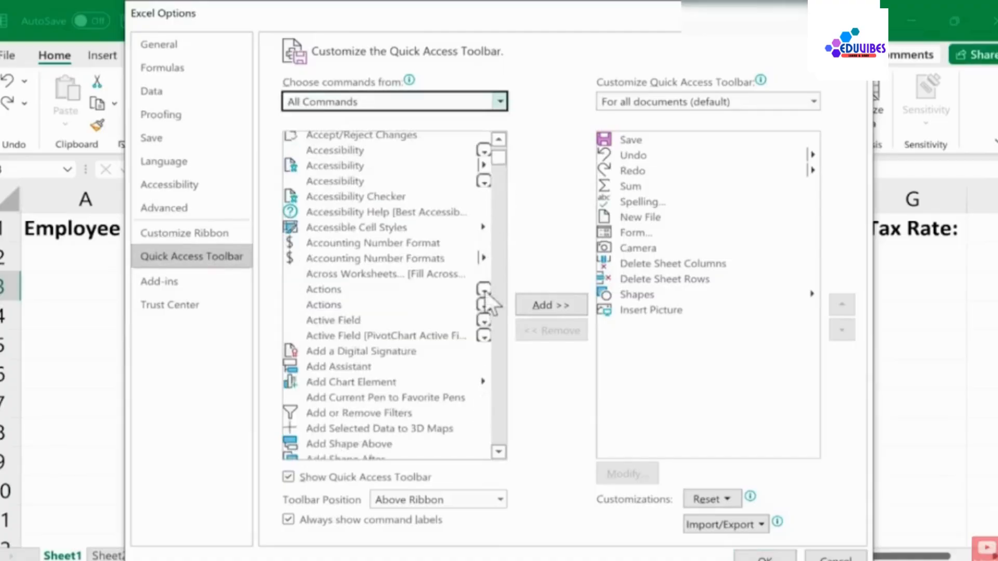
drag(503, 152, 497, 174)
click(325, 243)
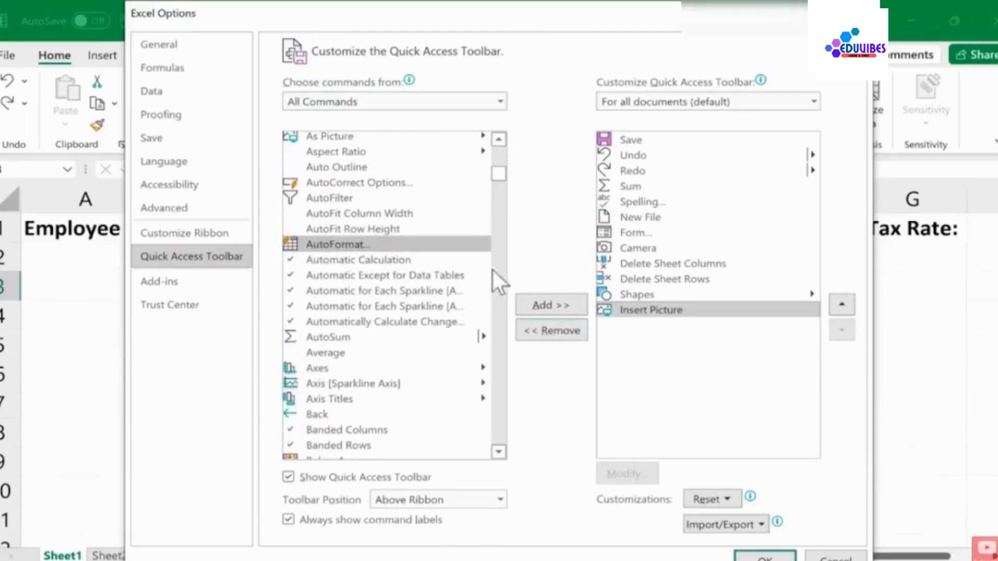
click(568, 305)
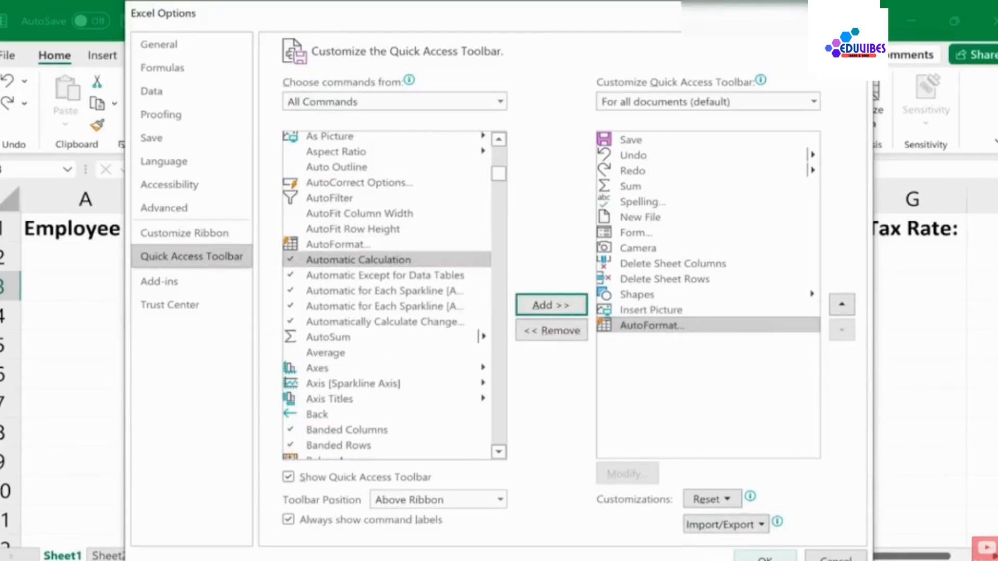
click(764, 557)
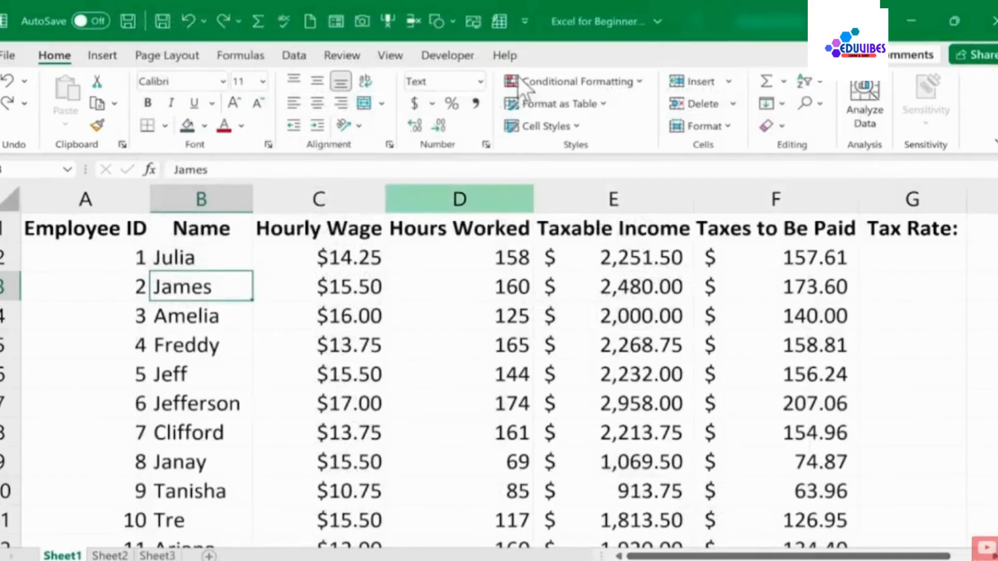
key(Down)
key(Down)
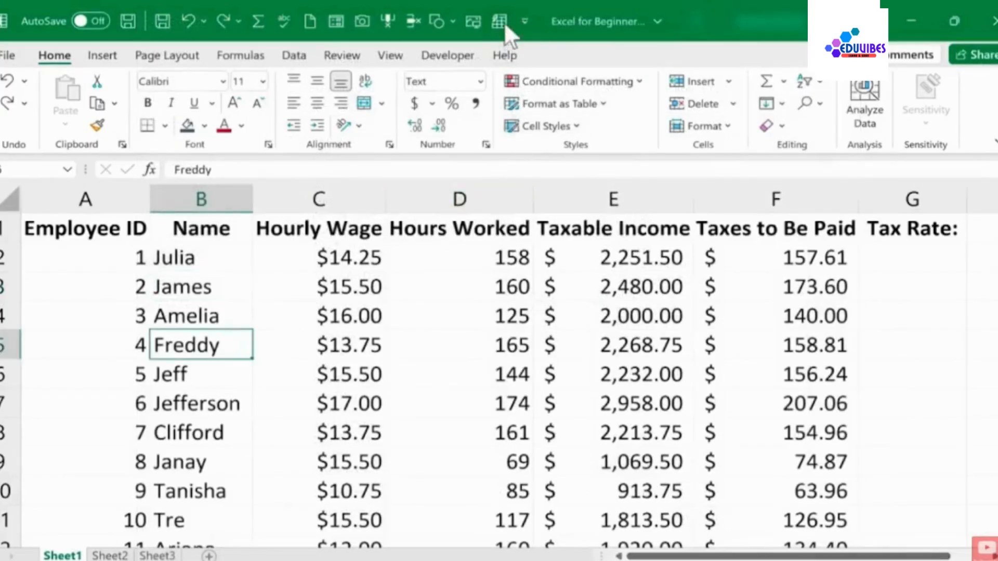
key(Up)
key(Up)
key(Up)
key(Right)
key(Right)
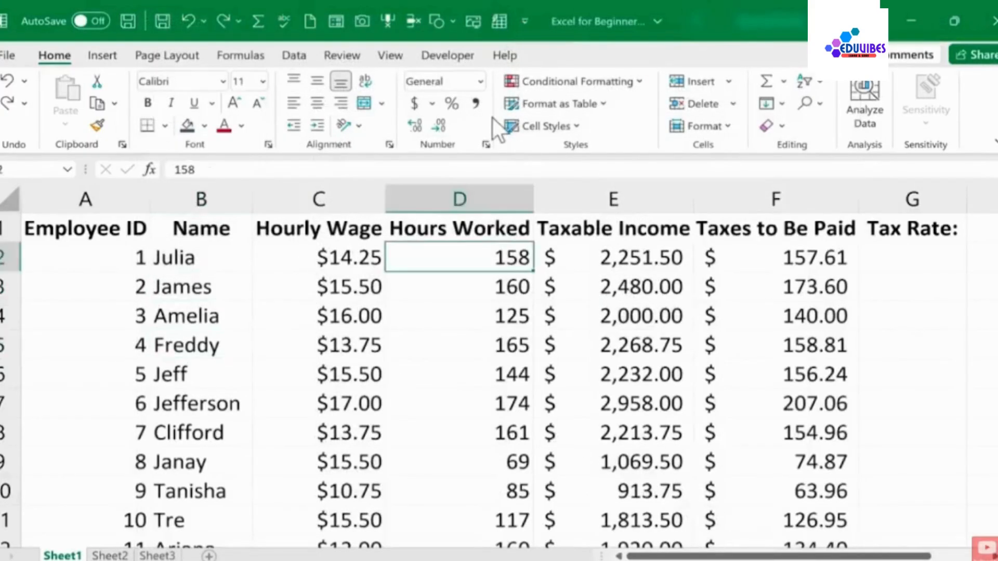
Step: Apply the List 2 AutoFormat to the whole payroll table
click(298, 334)
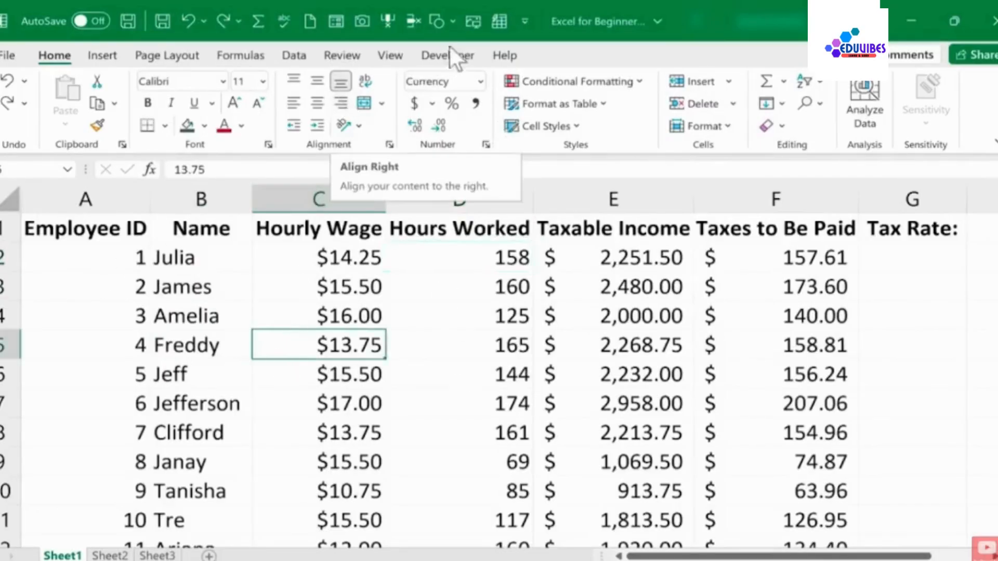
click(501, 21)
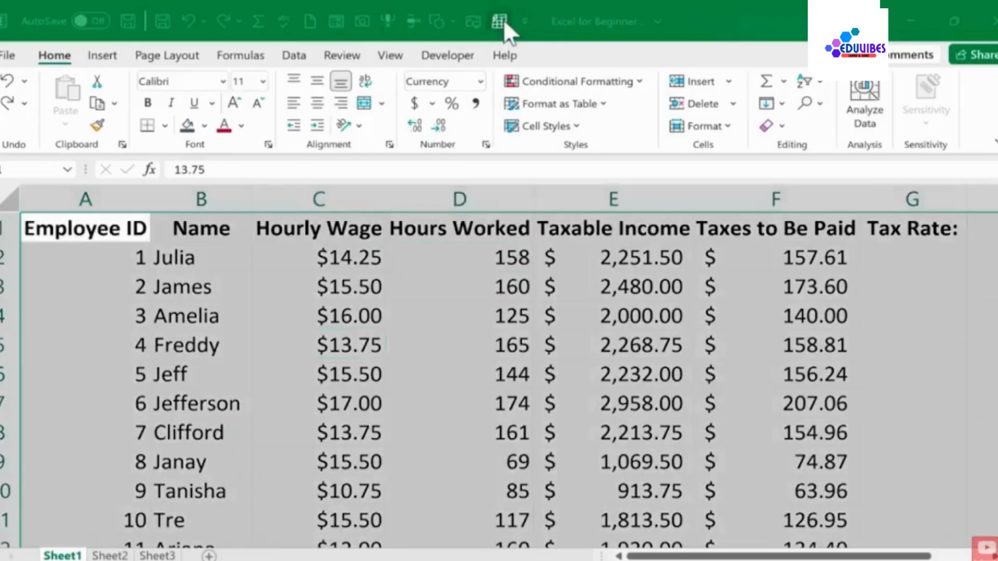
click(488, 446)
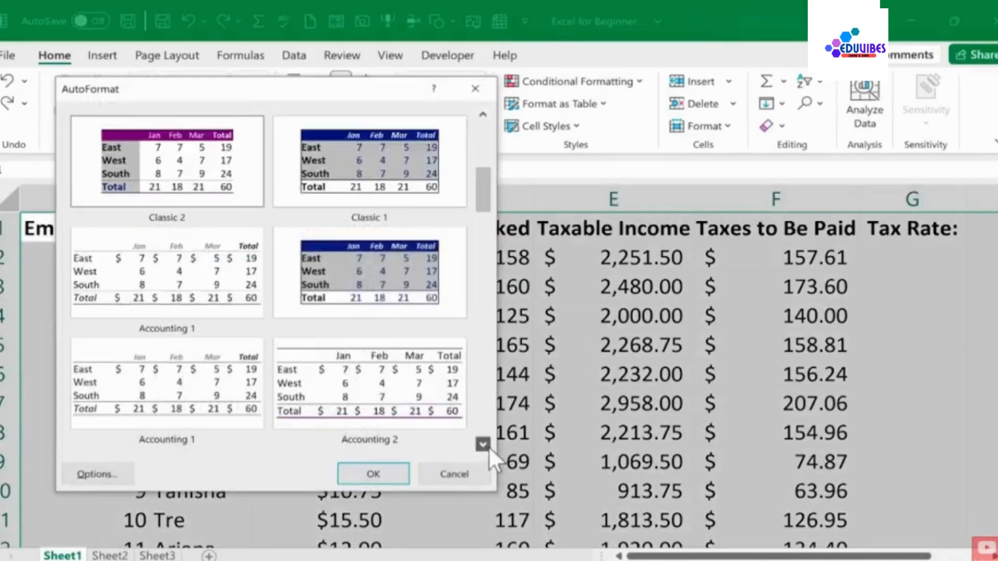
click(488, 446)
click(488, 446)
click(488, 447)
click(488, 446)
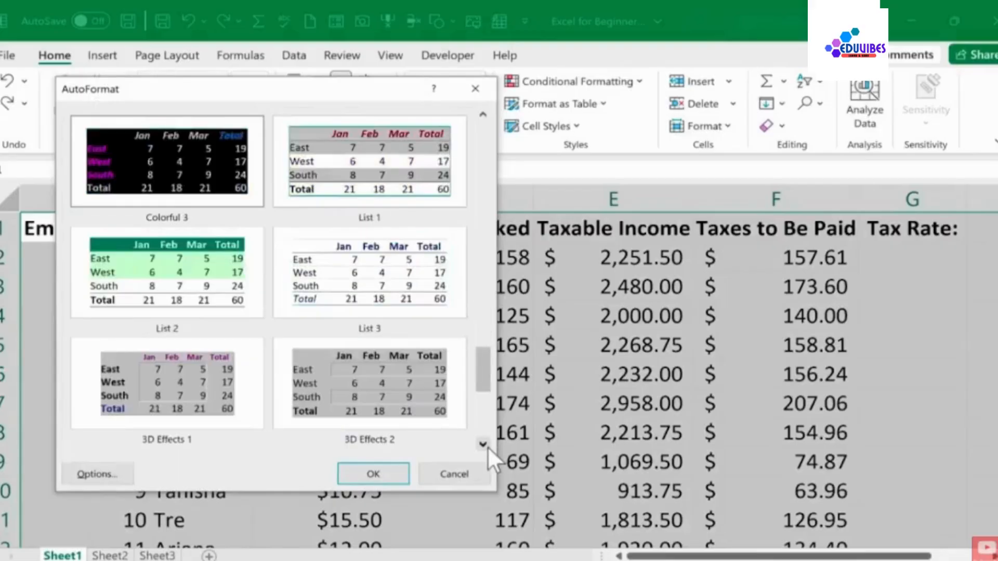
click(352, 160)
click(149, 301)
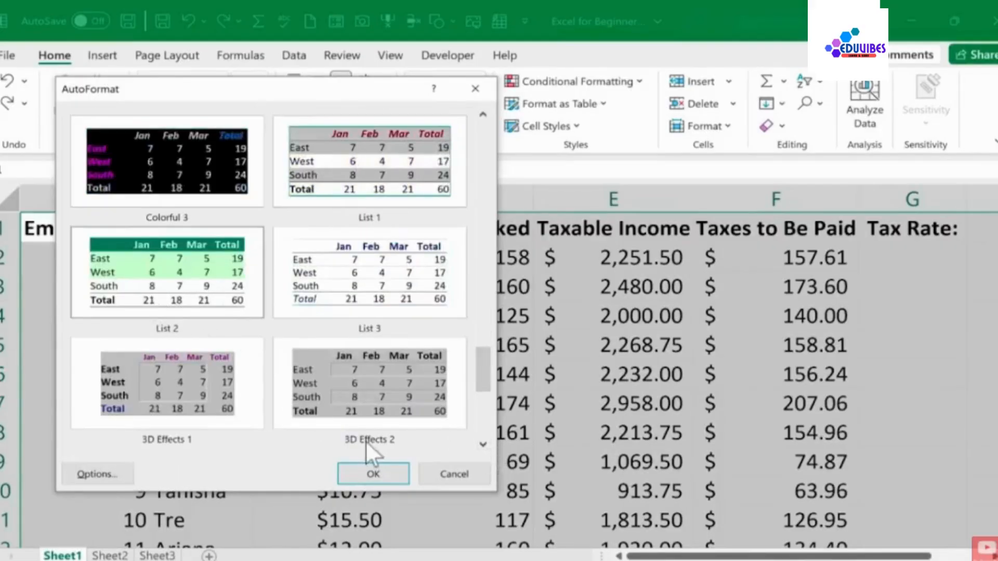
click(372, 470)
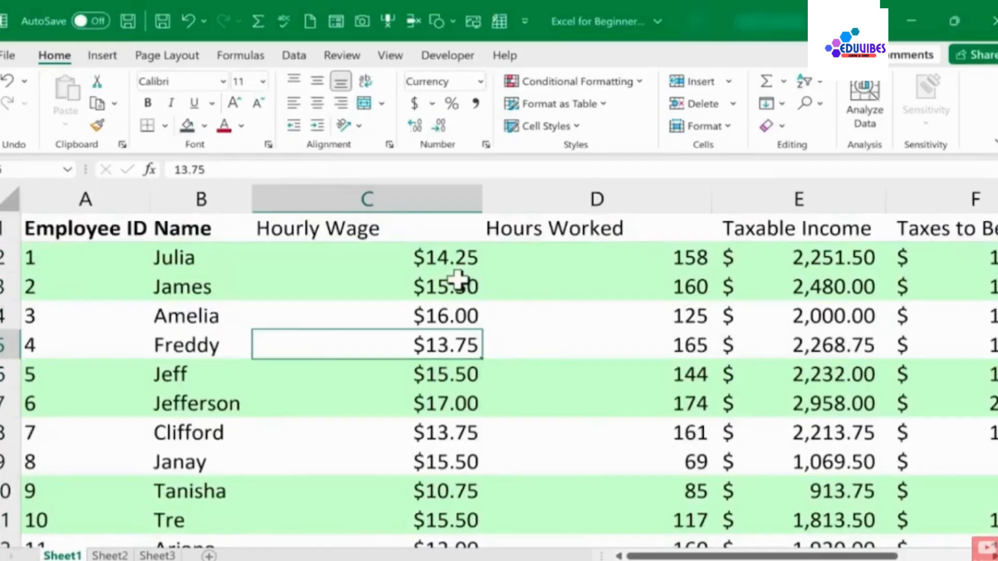
Step: Undo the AutoFormat applied to the payroll table
scroll(461, 280, down, 2)
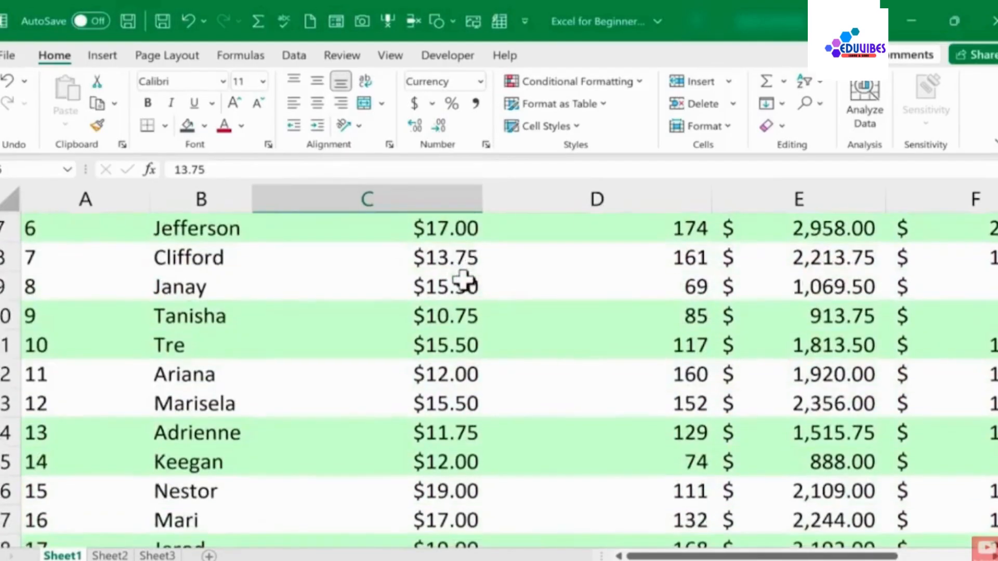
scroll(254, 253, up, 2)
click(189, 21)
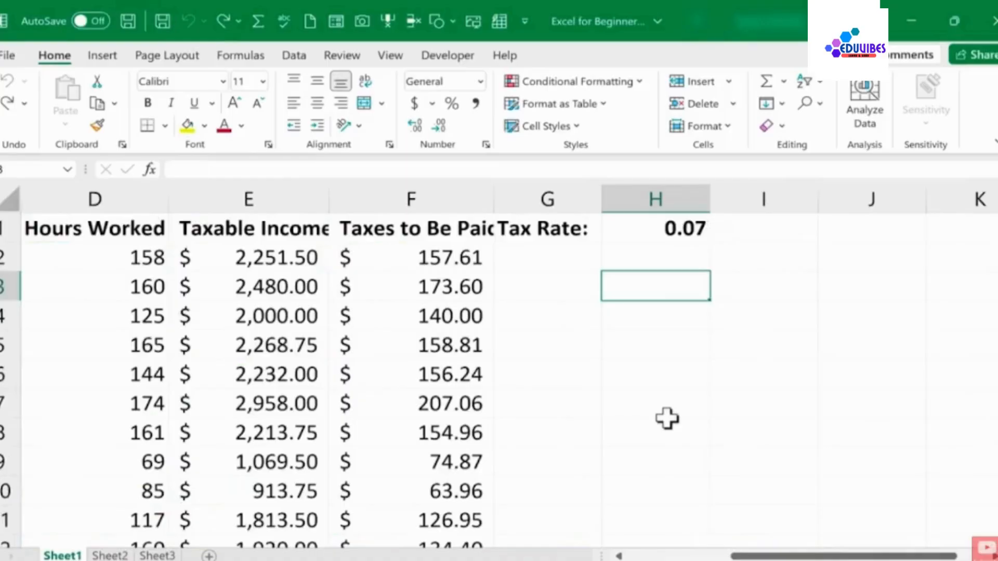
Step: Insert a default chart from the payroll data in A1:F71 and enlarge it to span roughly columns D to O
drag(765, 556, 628, 555)
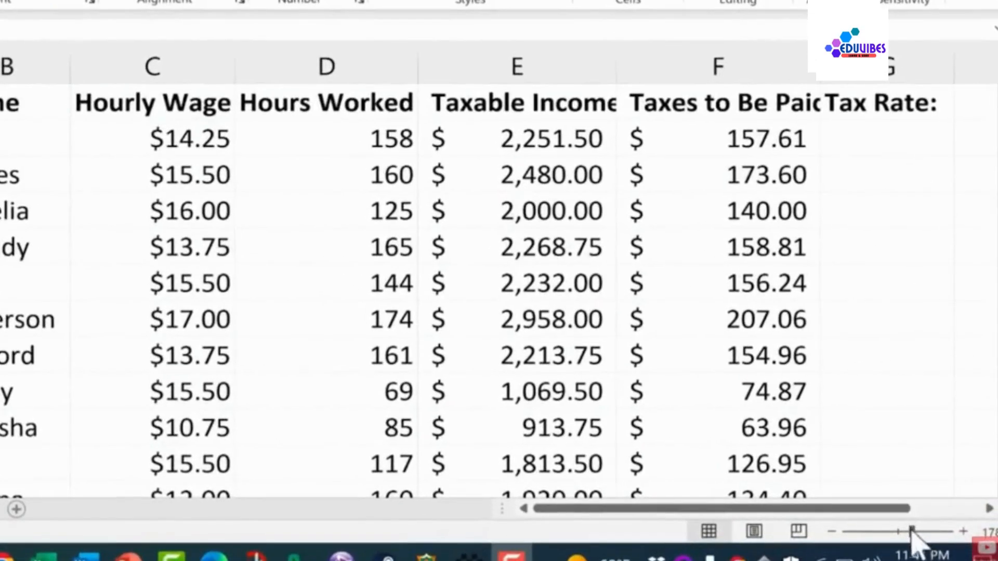
click(913, 531)
drag(912, 531, 890, 531)
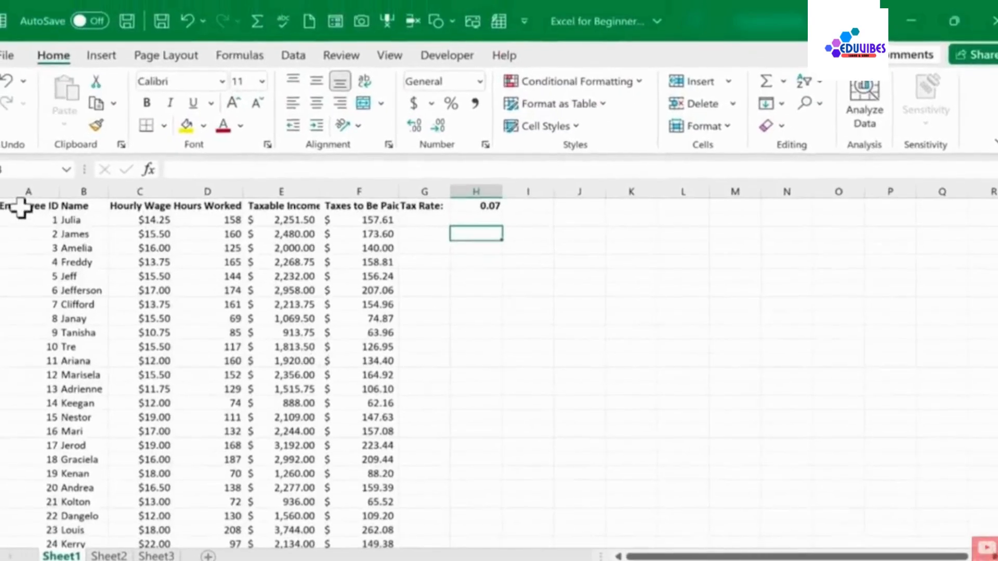
drag(26, 205, 331, 443)
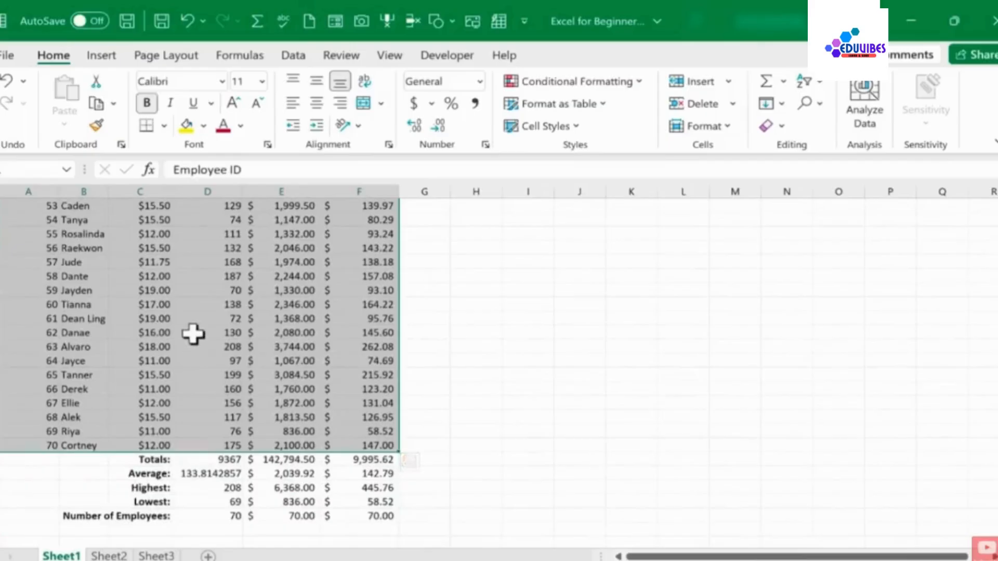
scroll(196, 334, up, 17)
key(alt+F1)
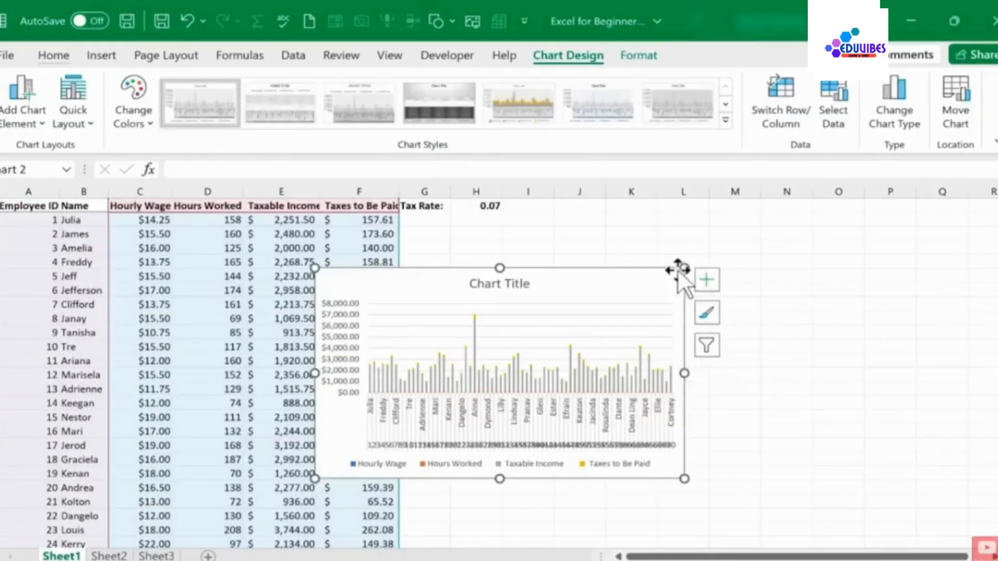
drag(680, 267, 843, 215)
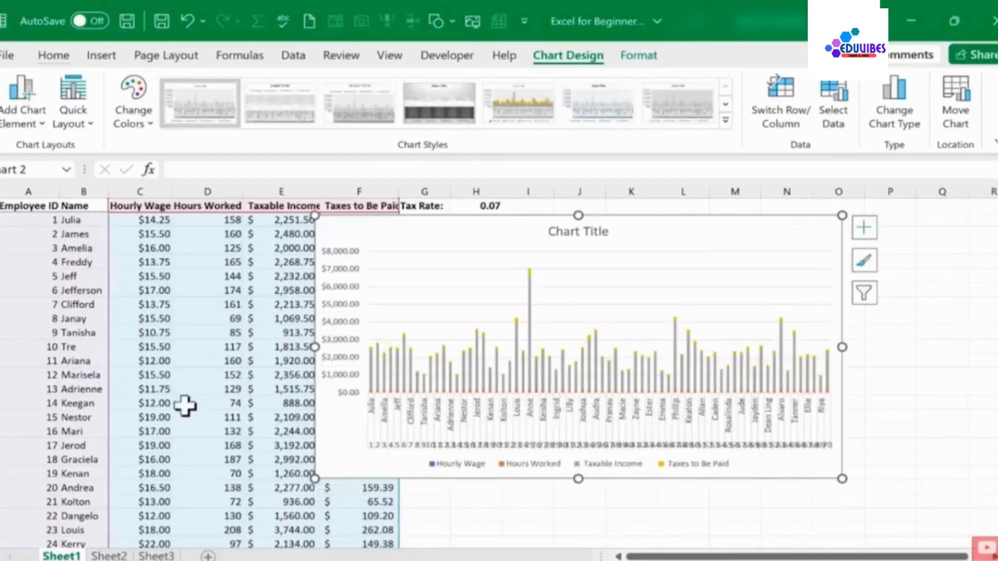
drag(315, 478, 157, 532)
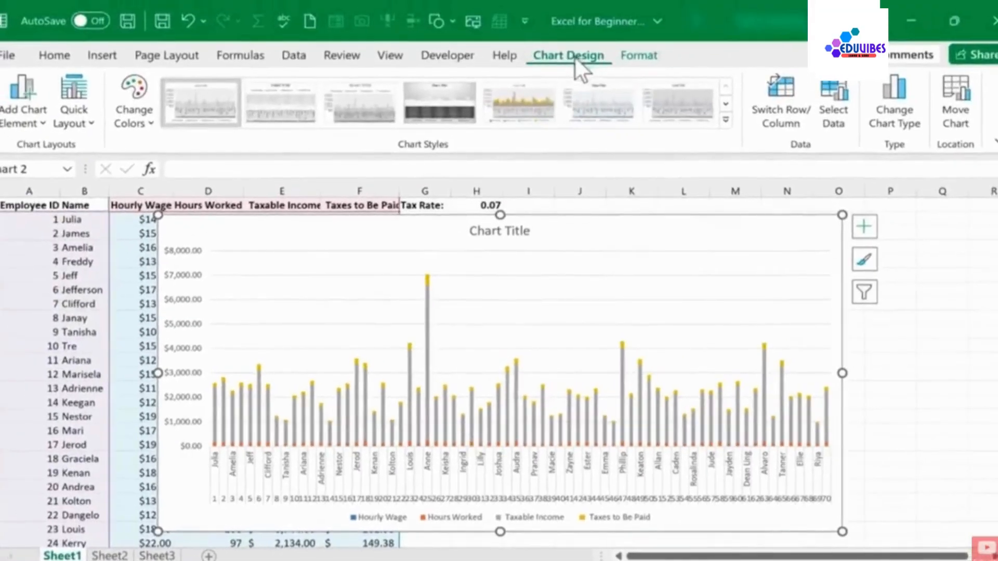
Step: Change the chart's type from Stacked Column to Clustered Column
click(900, 121)
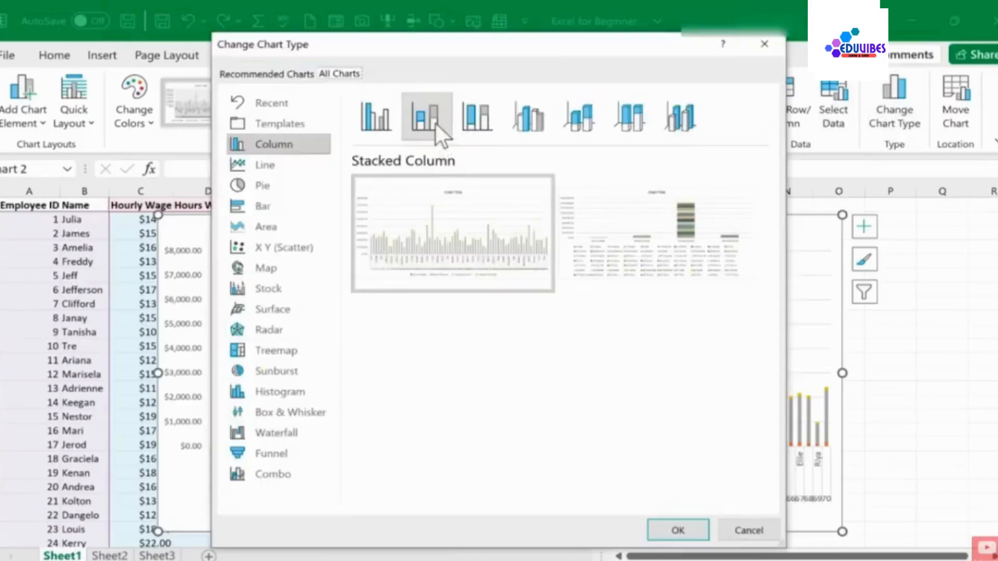
click(376, 120)
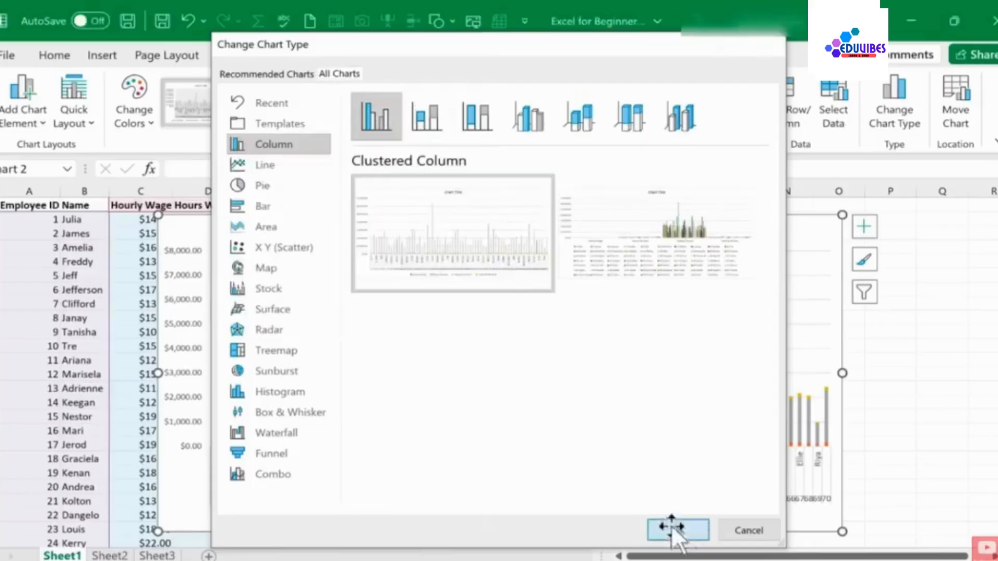
click(675, 529)
click(500, 395)
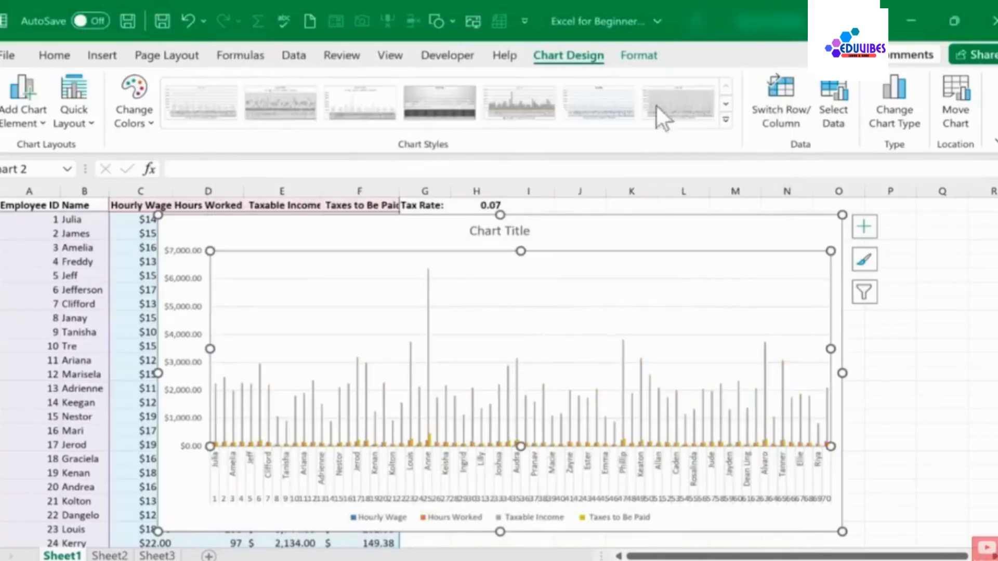
Step: Change the payroll chart's type to Pie
click(639, 54)
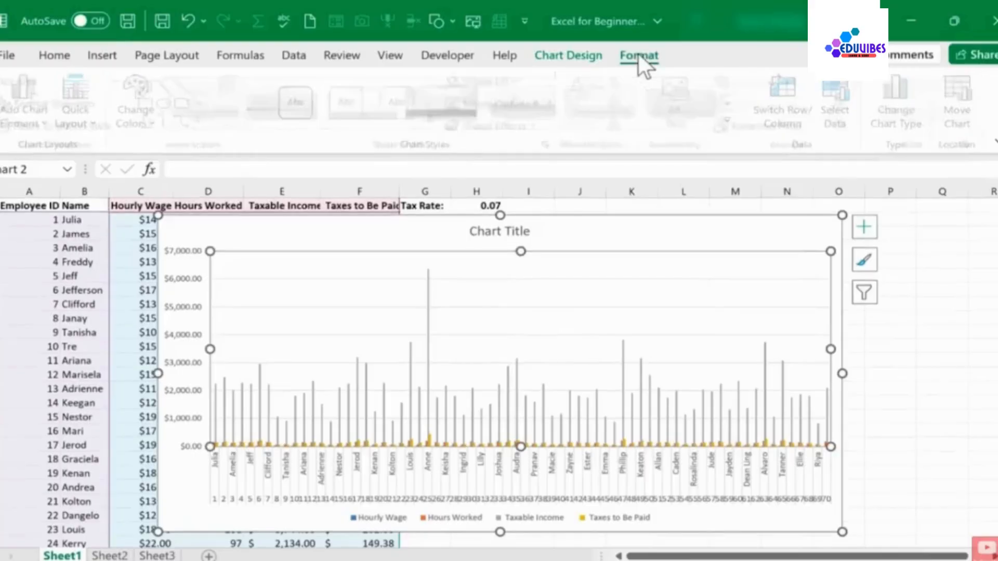
click(582, 55)
click(886, 101)
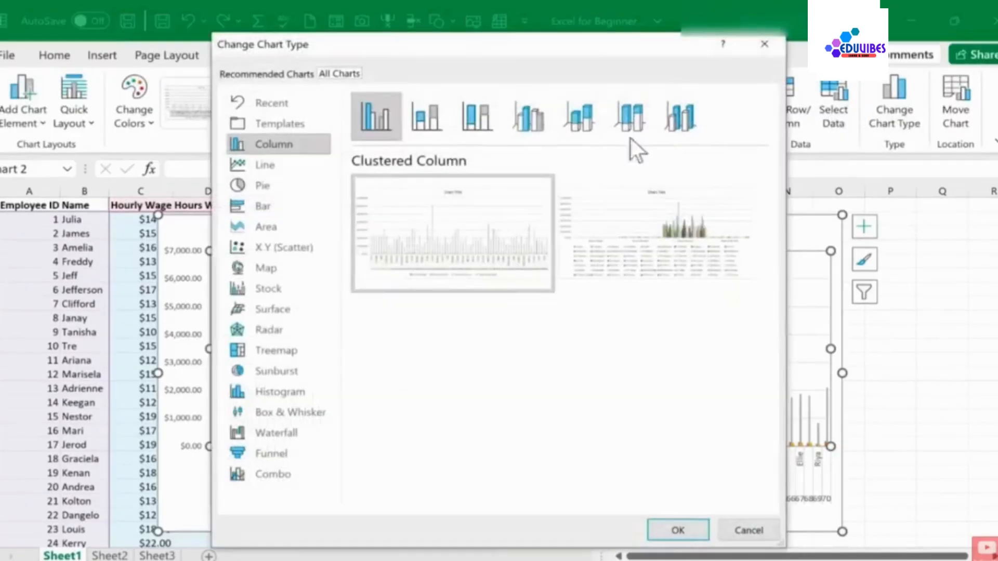
click(257, 205)
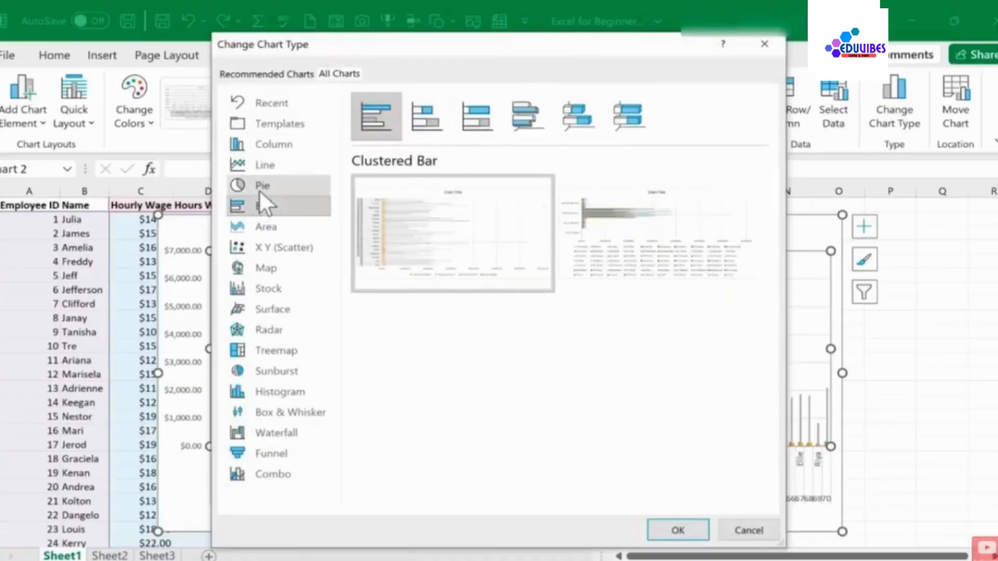
click(259, 187)
double_click(458, 226)
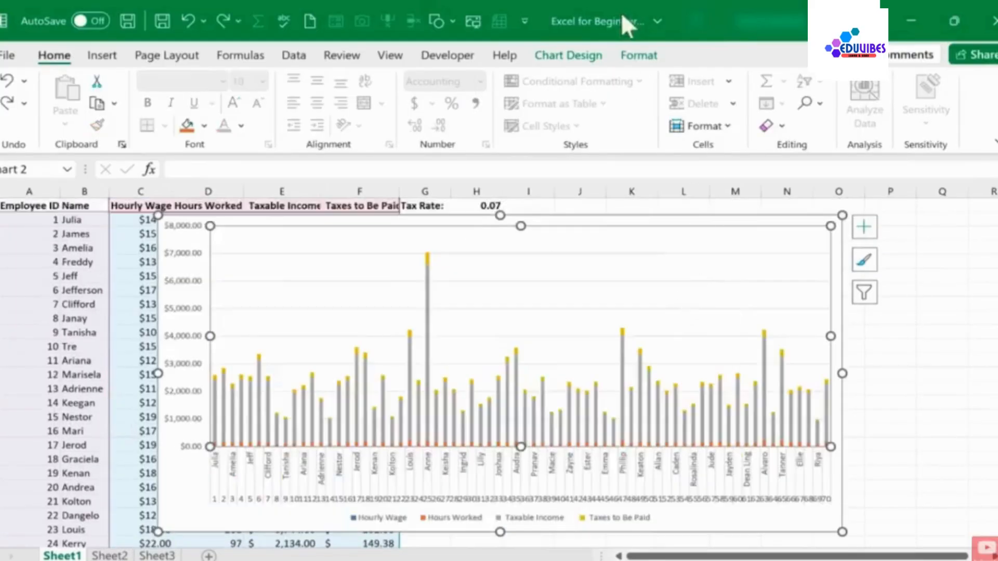
Step: Add a chart title element above the stacked column chart
click(572, 54)
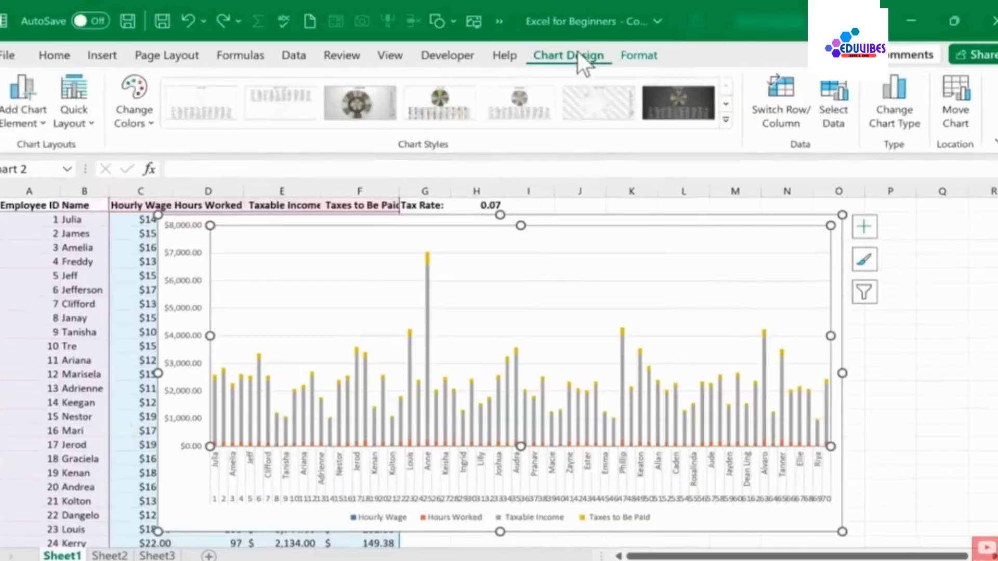
click(30, 126)
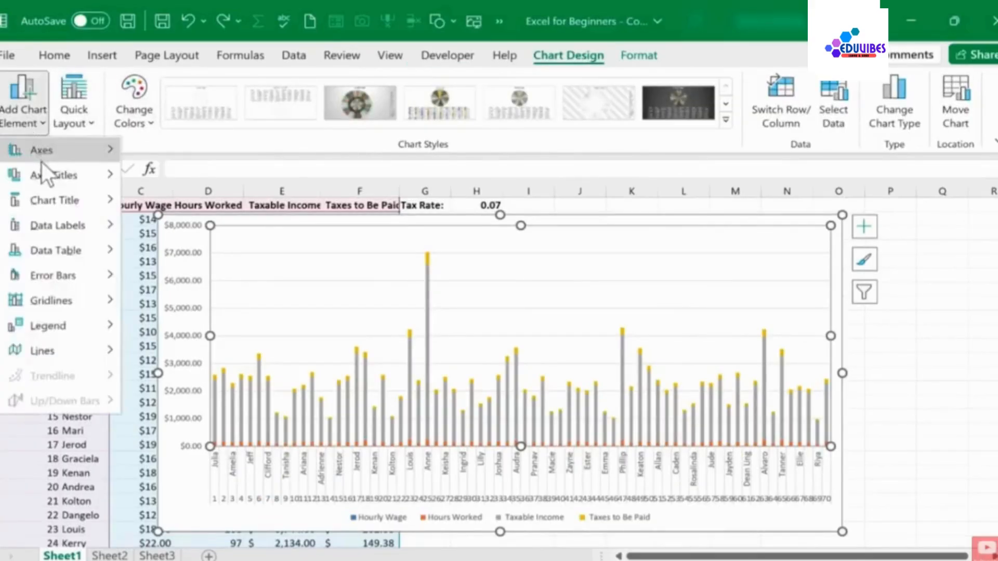
mouse_move(44, 208)
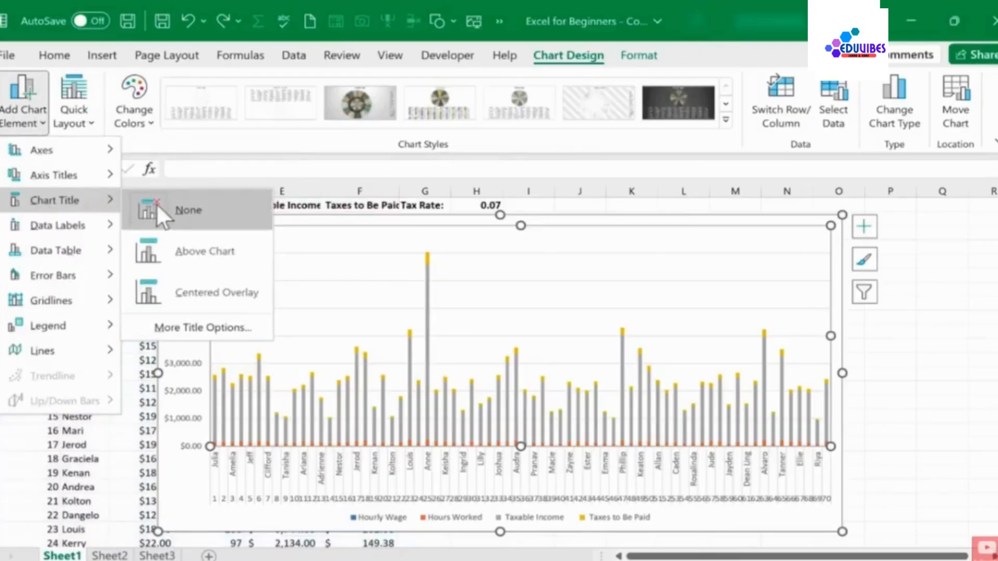
click(208, 258)
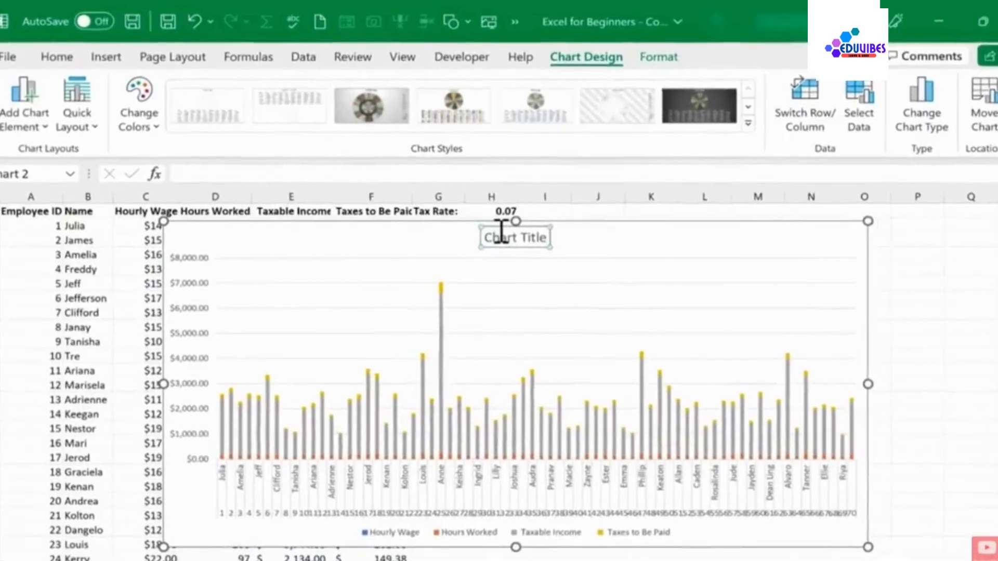
Step: Replace the chart's placeholder title with "Summary Chart"
triple_click(501, 233)
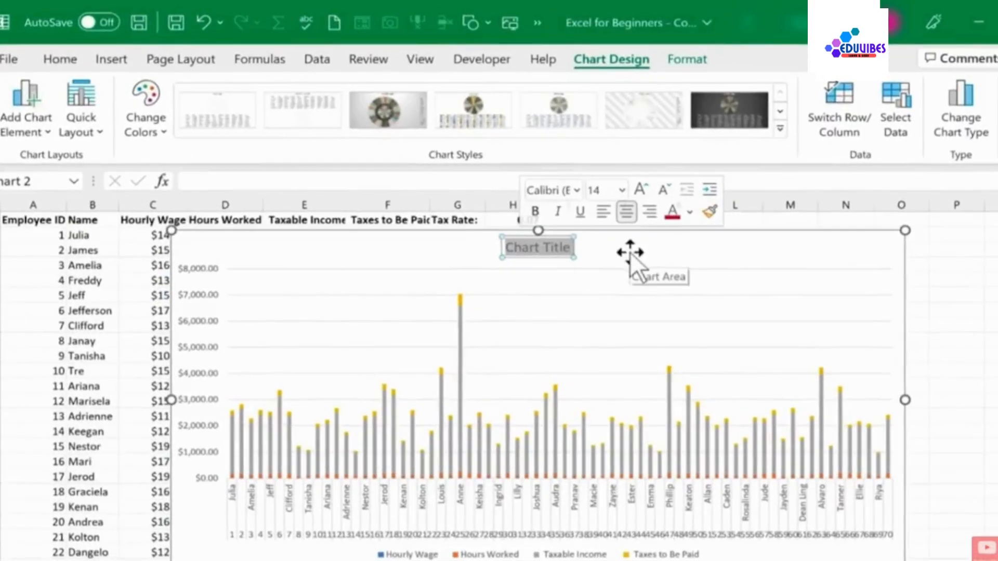
text(Summary Chart)
click(636, 251)
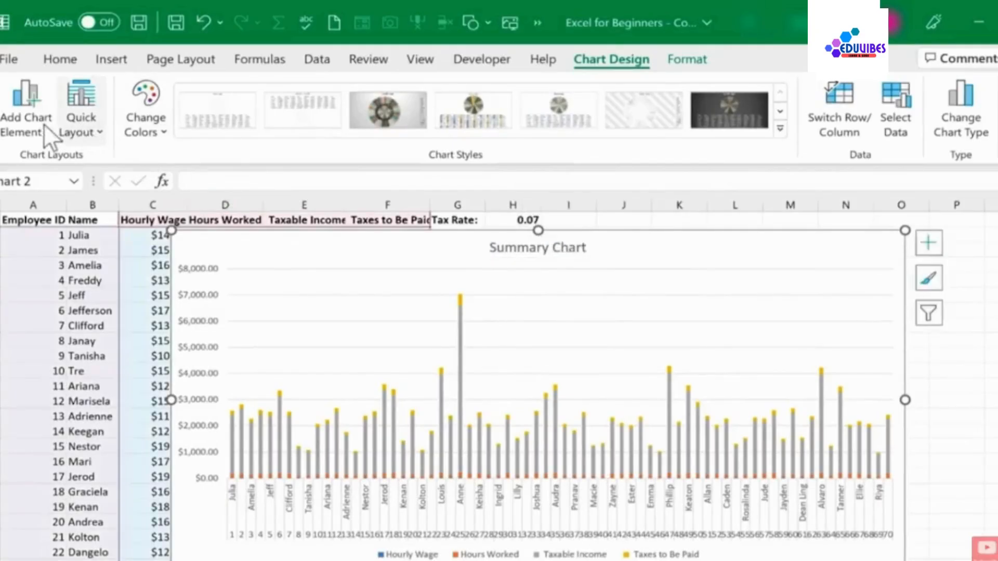
Step: Add a primary horizontal axis title to the chart and set its text to "Employees"
click(26, 130)
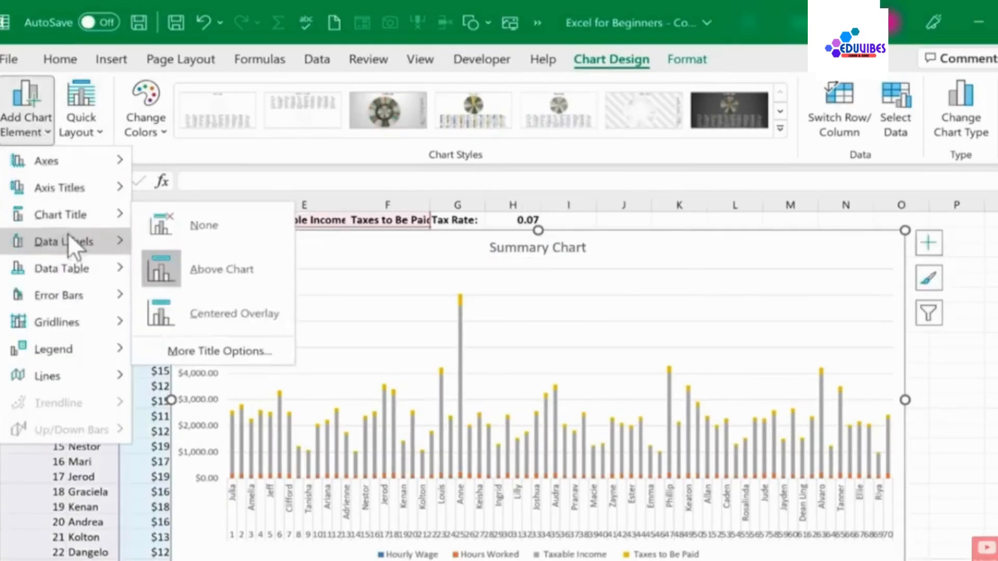
mouse_move(82, 189)
click(216, 201)
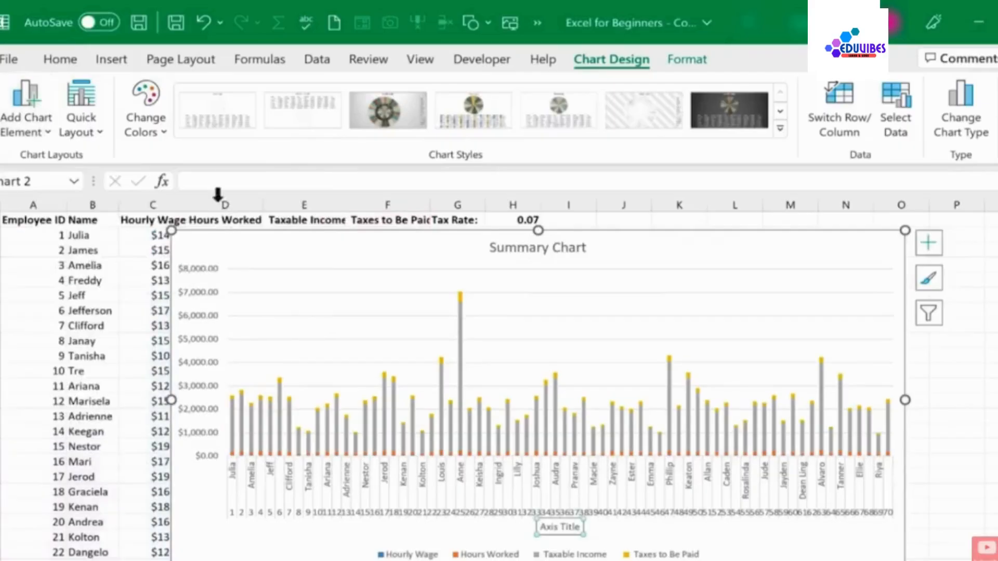
click(562, 530)
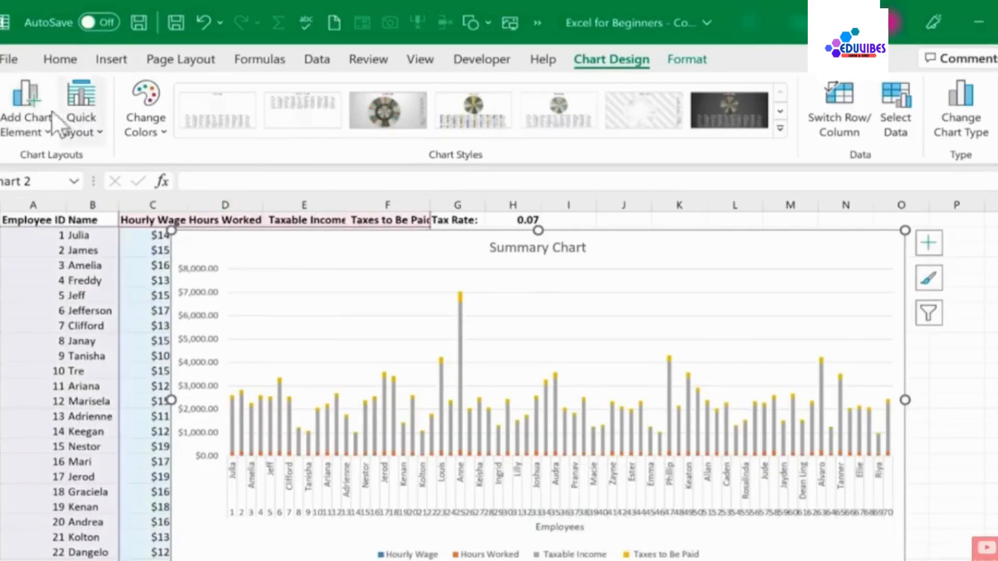
Step: Add a primary vertical axis title to the chart reading "Taxable Income, Taxes Owed, etc."
click(39, 136)
mouse_move(114, 191)
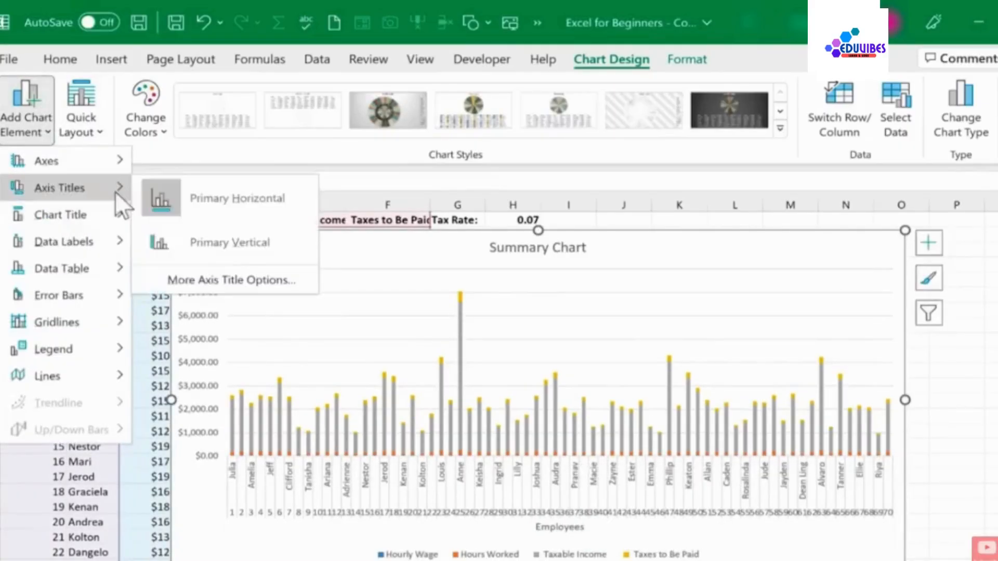
click(205, 240)
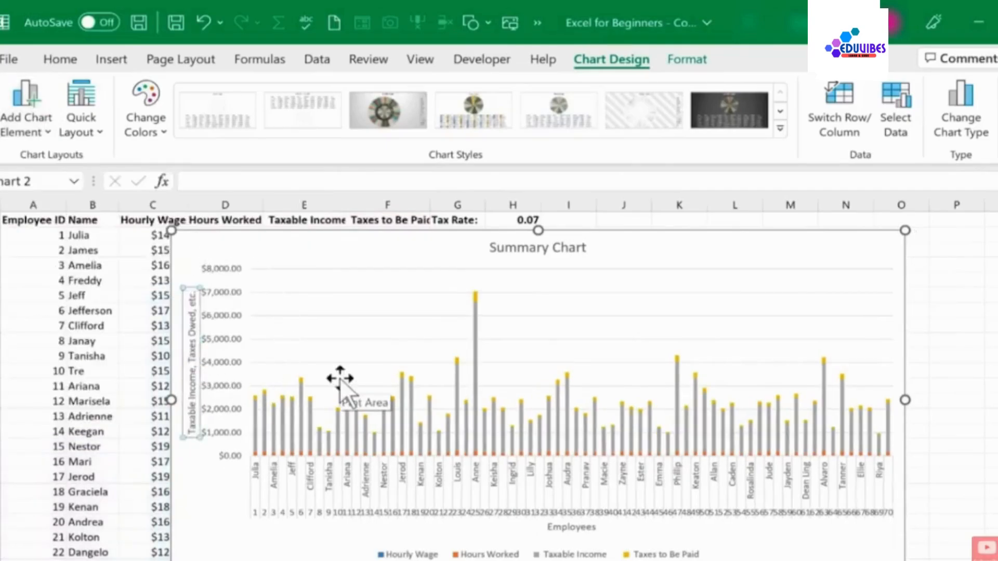
click(663, 338)
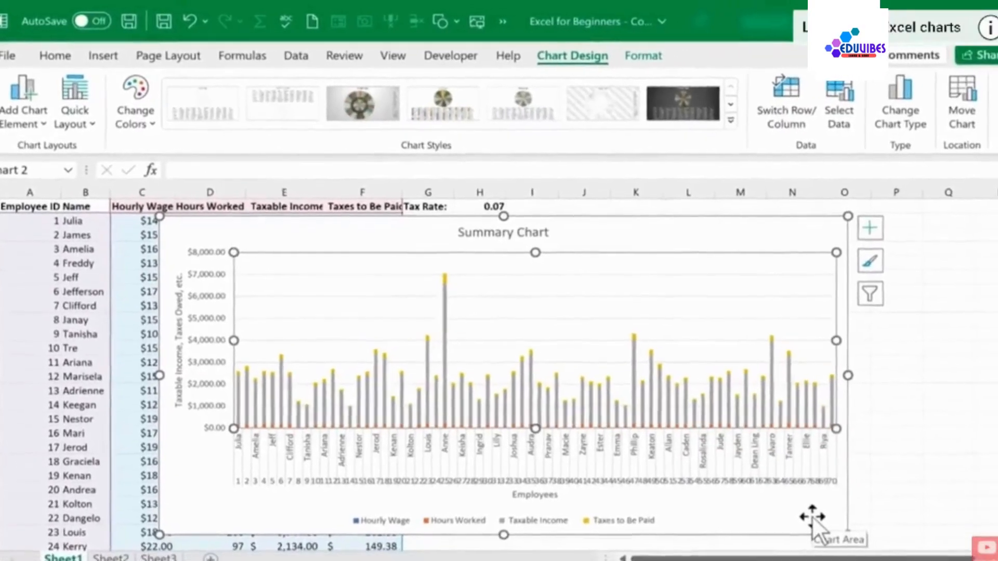
Step: Shrink the summary chart from its upper-left corner until it no longer covers the payroll data, and deselect it
drag(272, 241, 536, 244)
drag(436, 220, 820, 404)
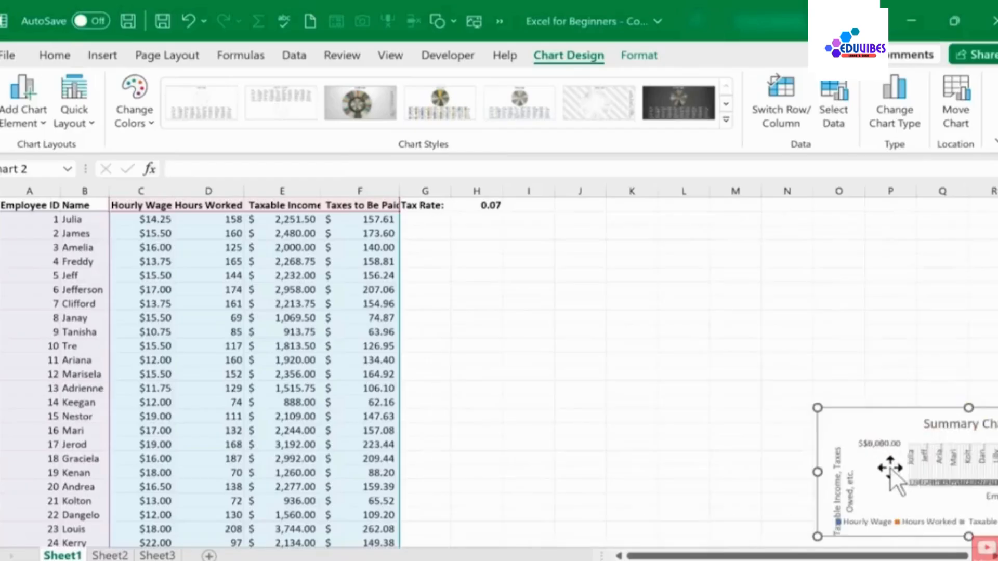
click(609, 468)
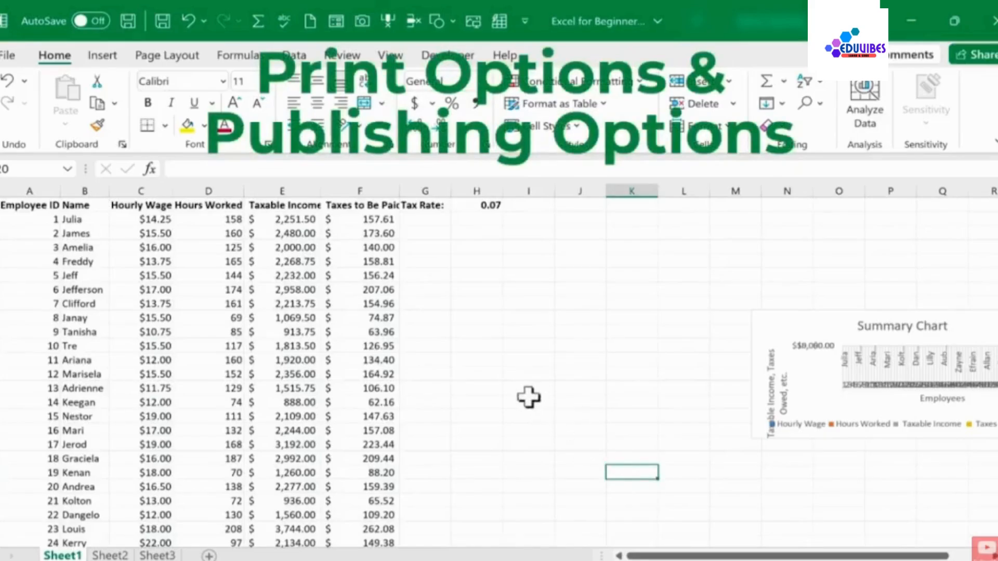
Step: Move the summary chart beside the payroll data and enlarge it to span about columns G to N
drag(679, 391, 568, 405)
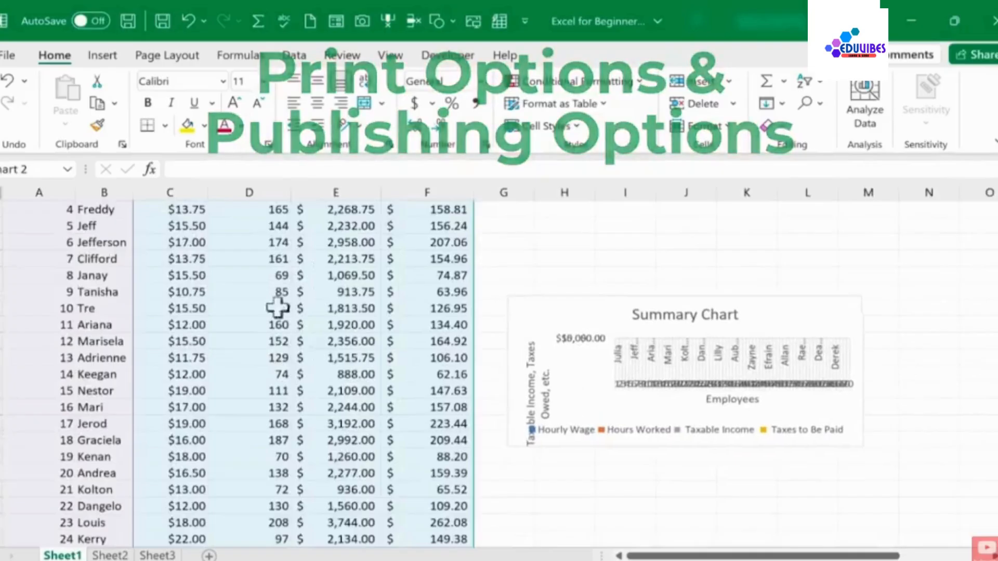
click(625, 457)
click(773, 450)
drag(863, 447, 949, 507)
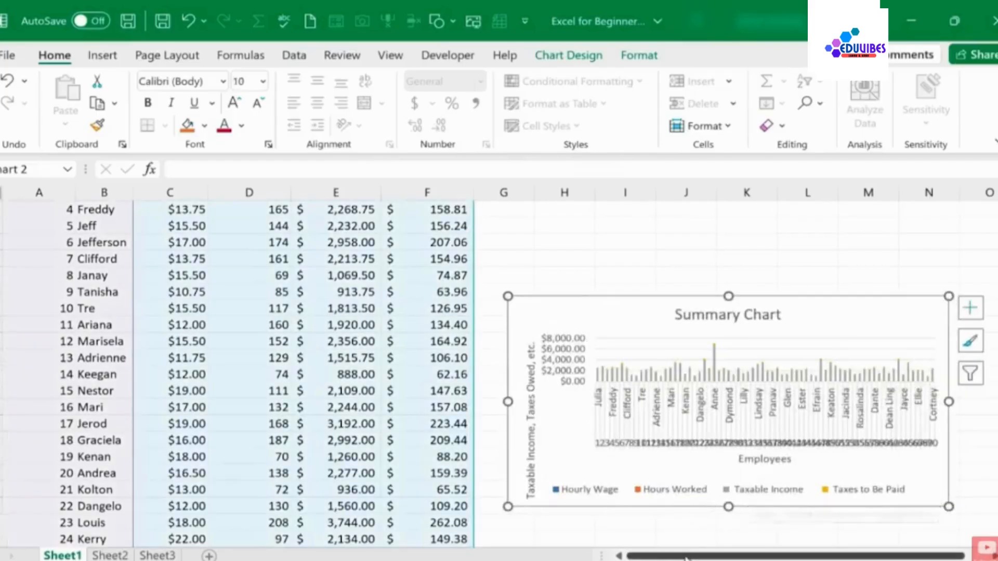
click(520, 278)
scroll(520, 276, up, 2)
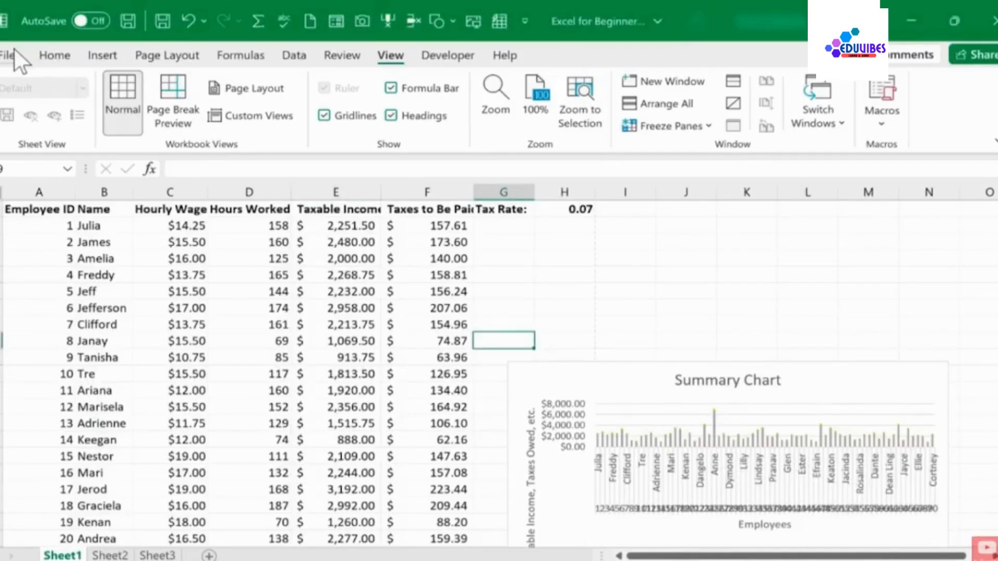
Step: Preview the sheet's printed pages to check how the payroll data and chart are split, and return to the worksheet
click(14, 50)
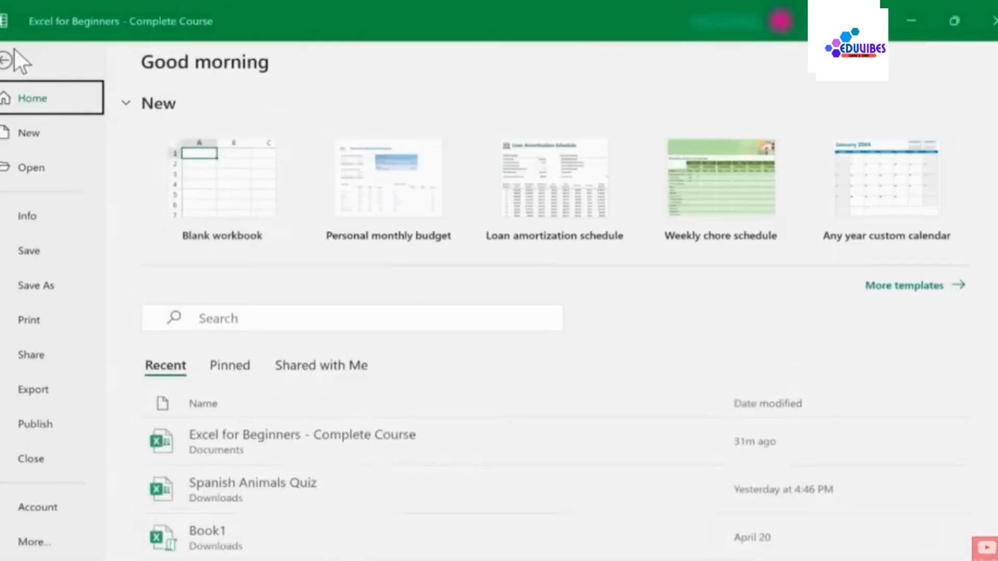
click(44, 320)
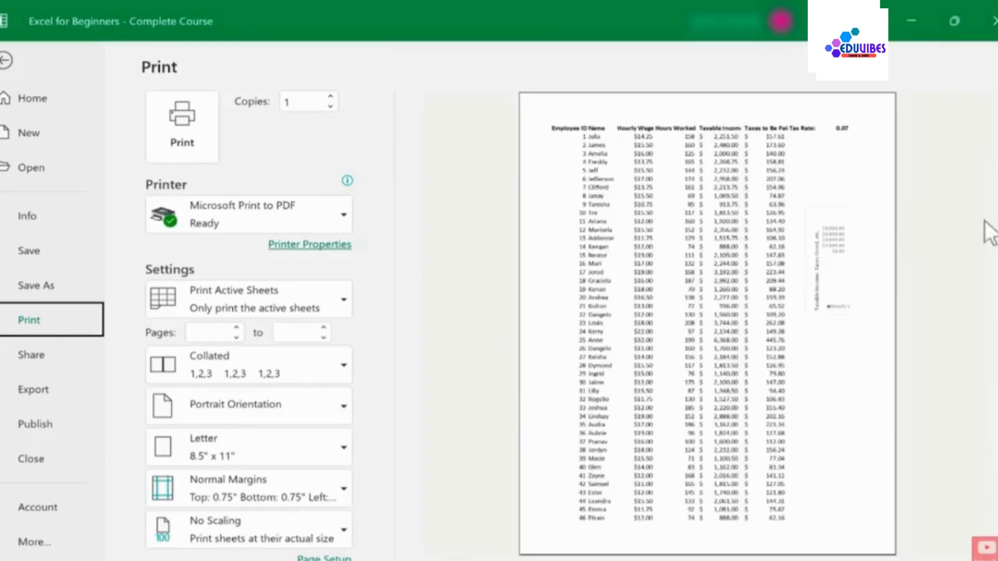
scroll(793, 384, down, 2)
scroll(794, 384, up, 1)
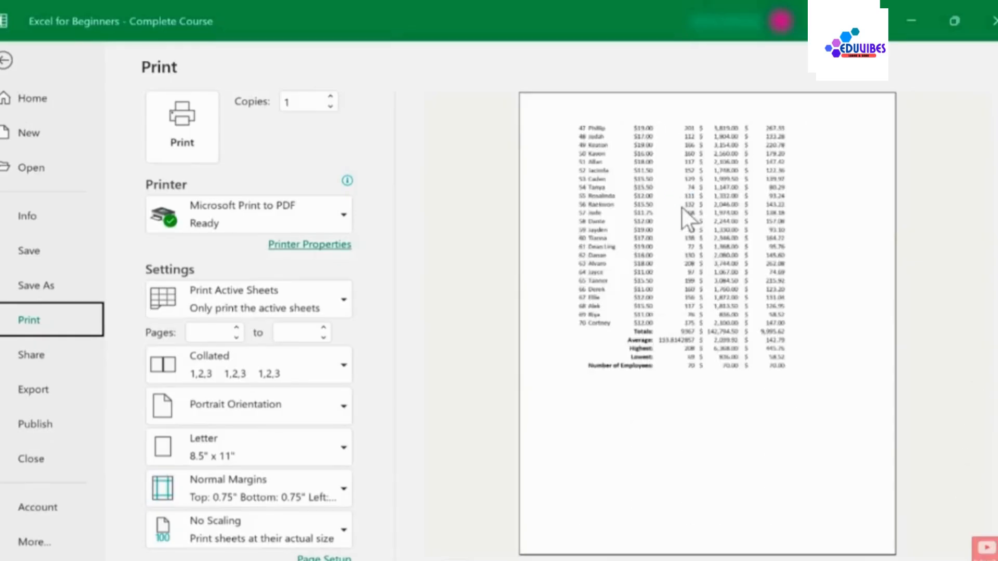
scroll(676, 221, down, 1)
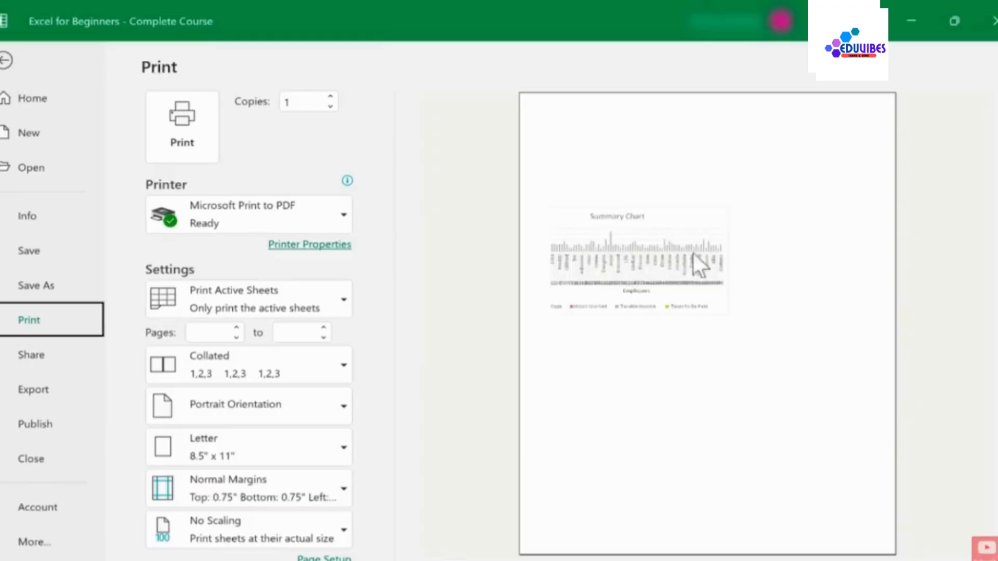
scroll(814, 194, up, 1)
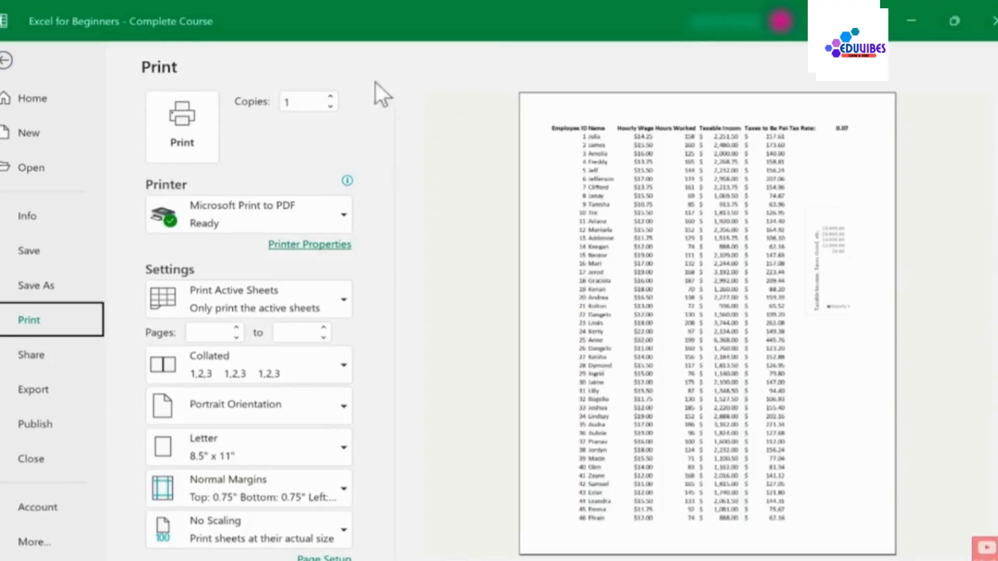
click(7, 63)
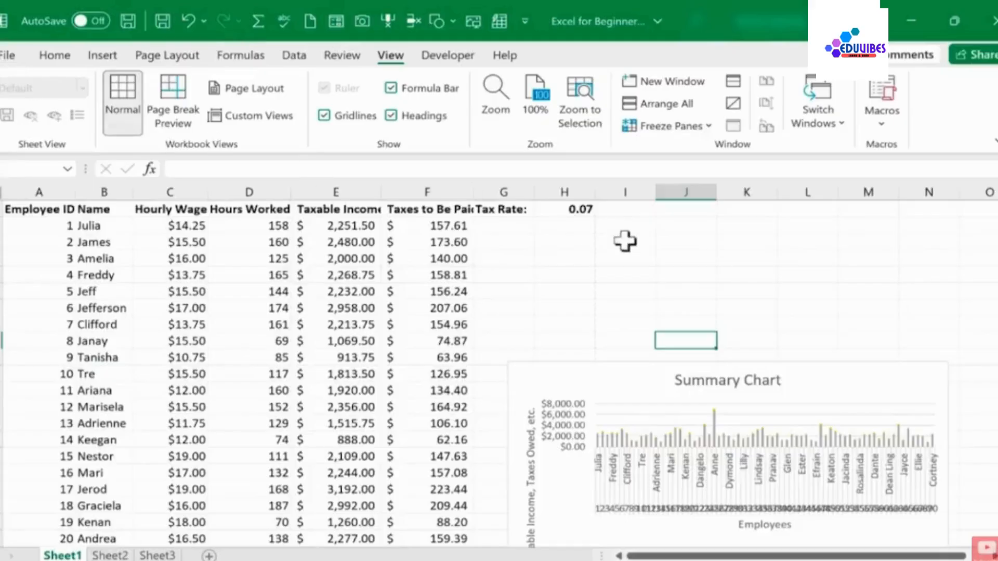
Step: Enter "Hello" in column I of the header row and check in the print preview which page it falls on
click(635, 213)
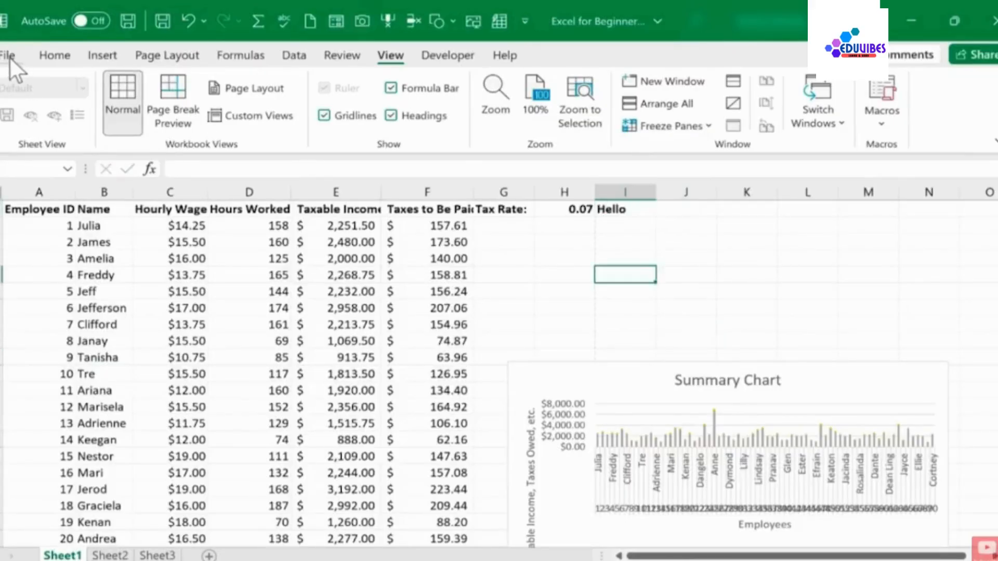
click(10, 57)
click(23, 323)
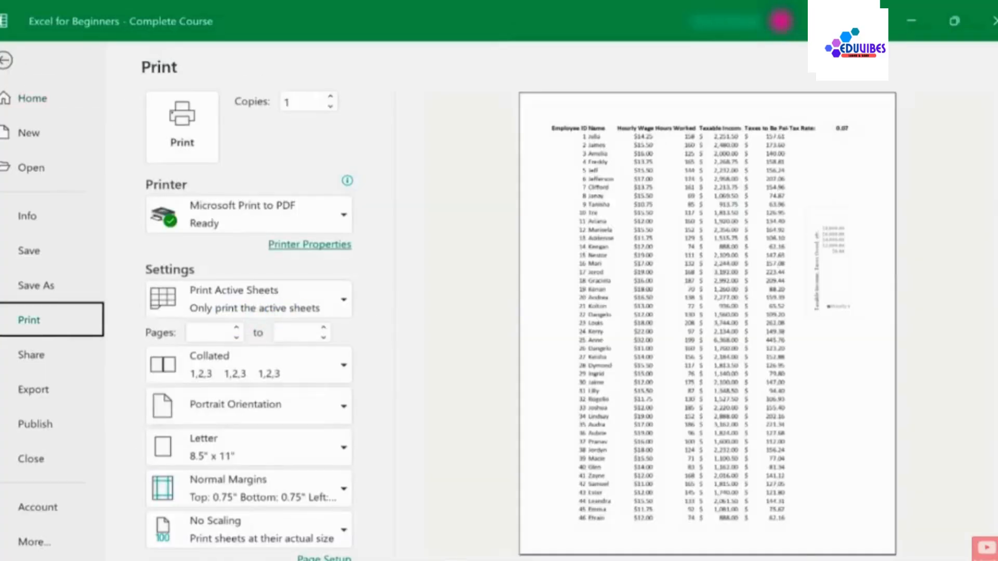
click(997, 538)
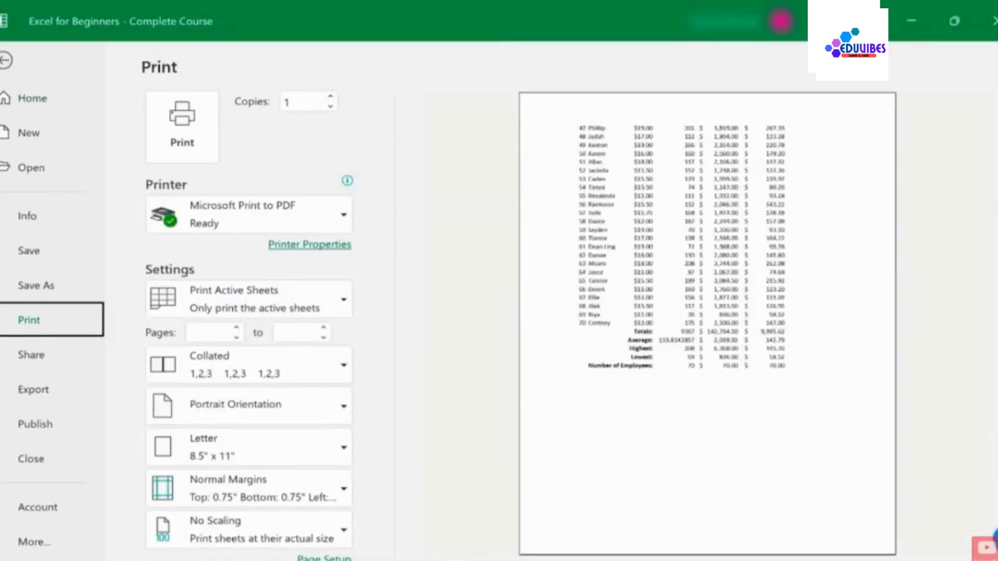
click(997, 538)
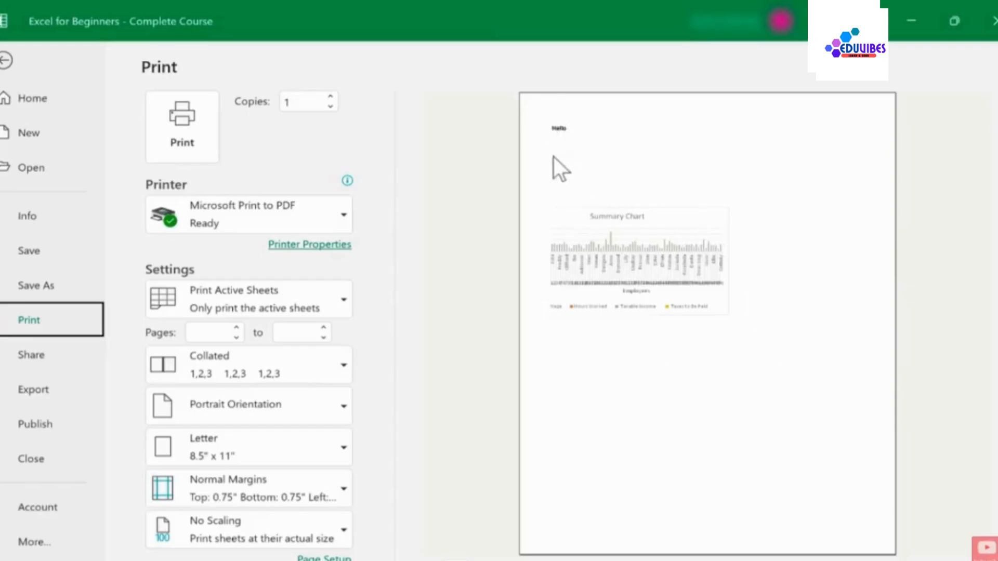
click(2, 56)
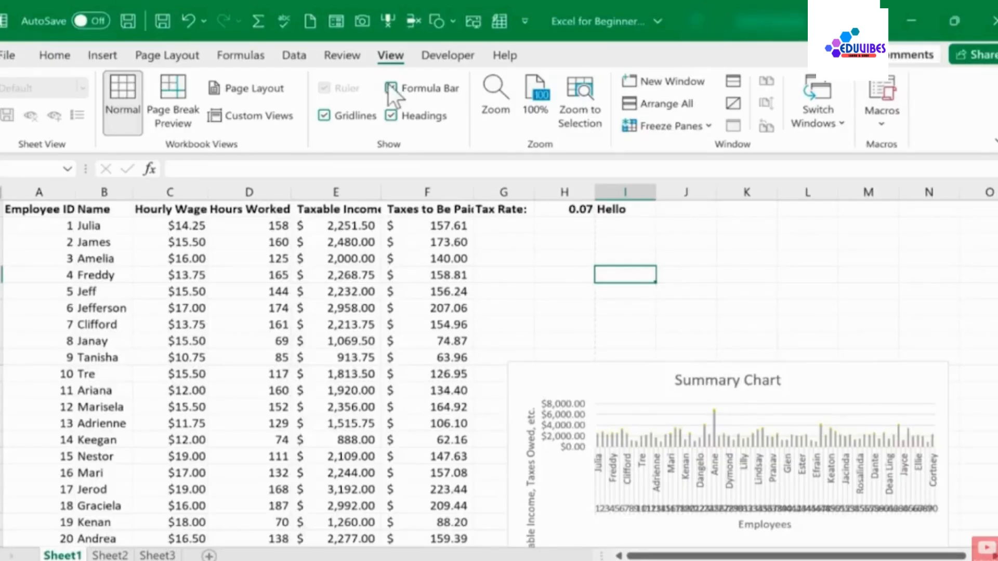
Step: Set the sheet's page orientation to Landscape
click(159, 54)
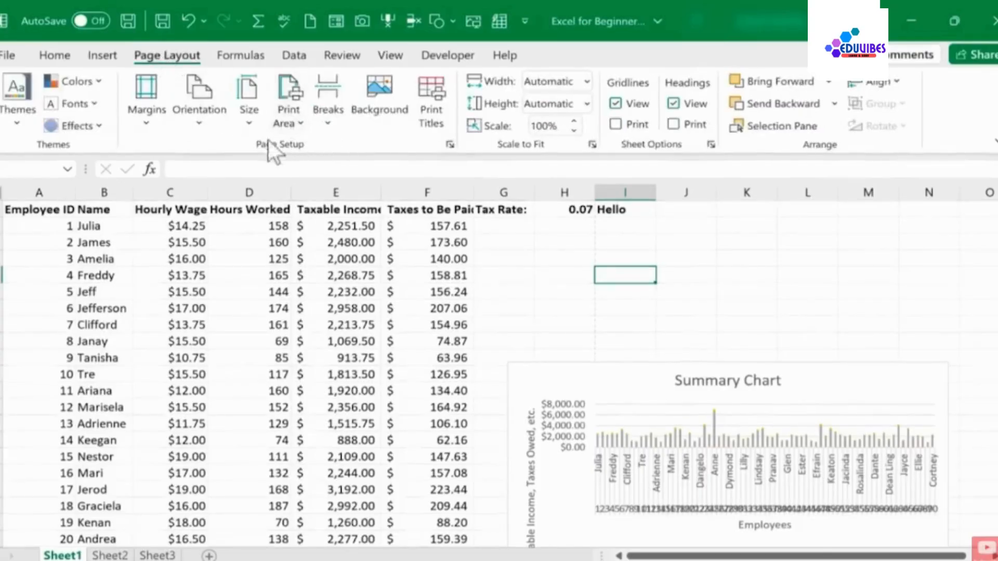
click(202, 121)
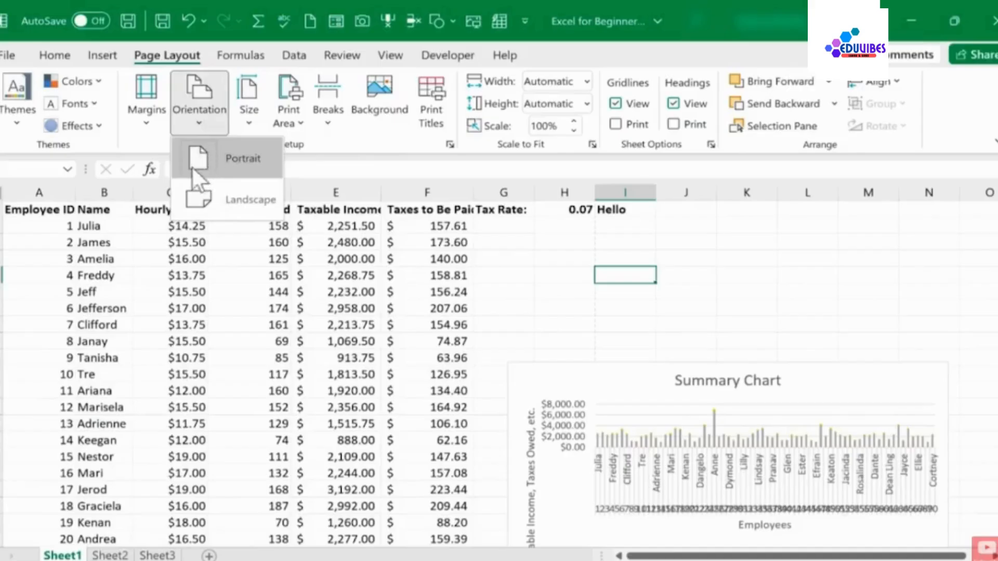
click(186, 200)
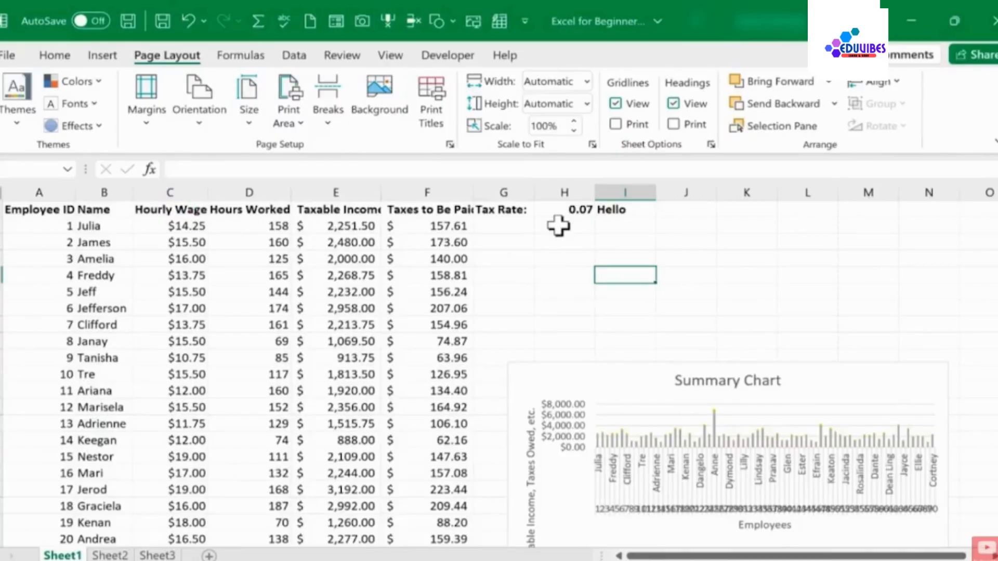
Step: Review every page of the landscape sheet in the print preview and return to the worksheet
click(11, 58)
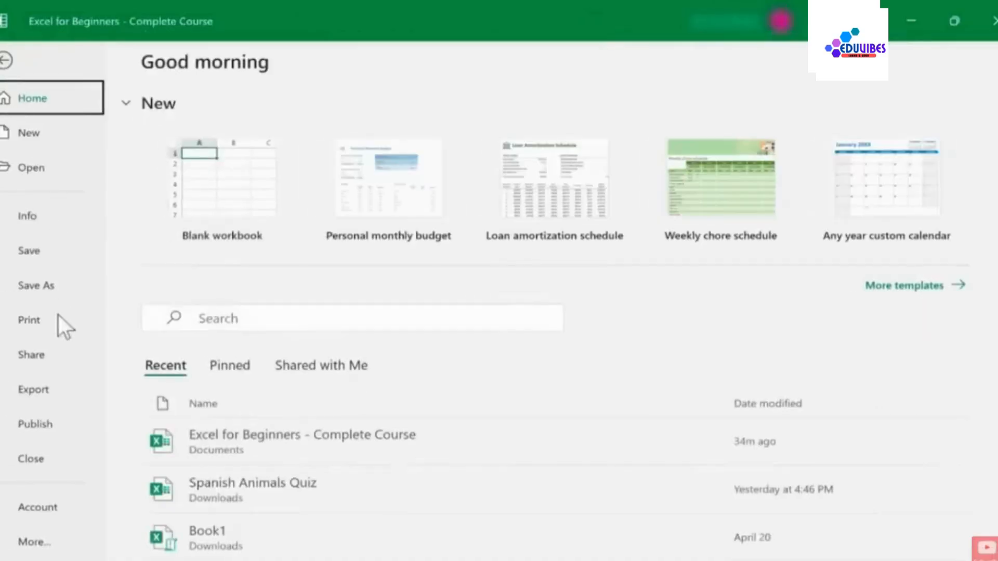
click(24, 323)
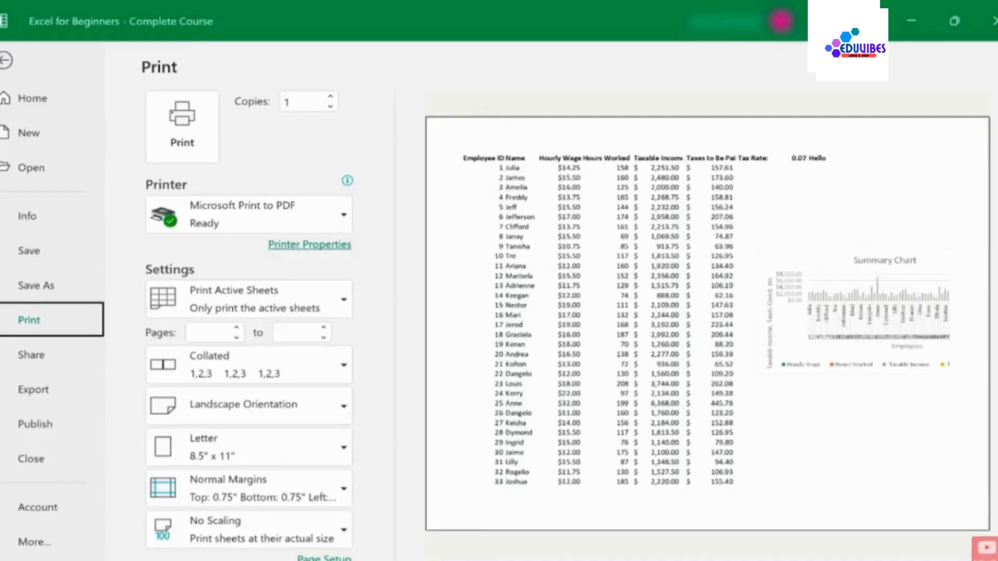
scroll(707, 323, down, 2)
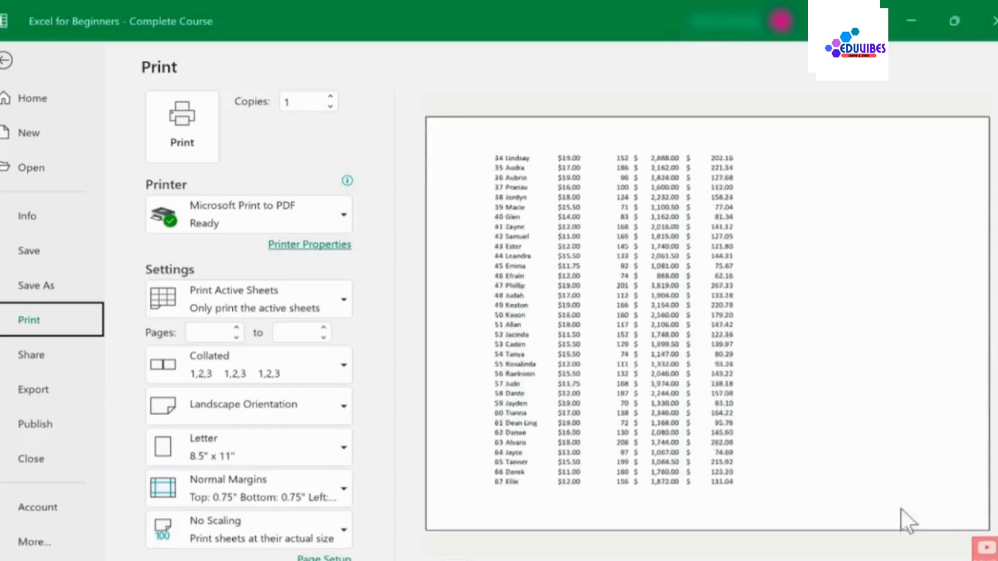
scroll(707, 322, down, 1)
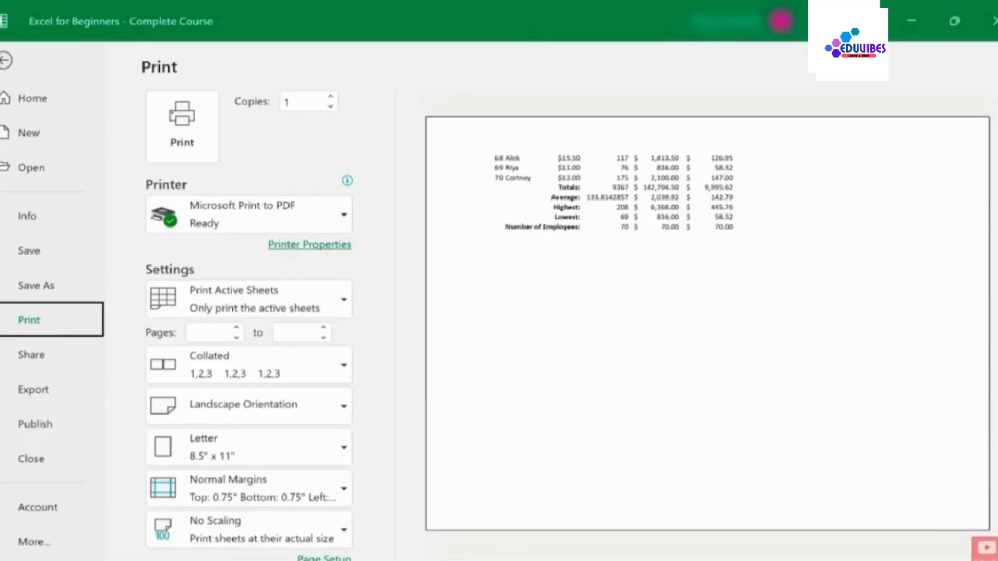
scroll(707, 323, down, 1)
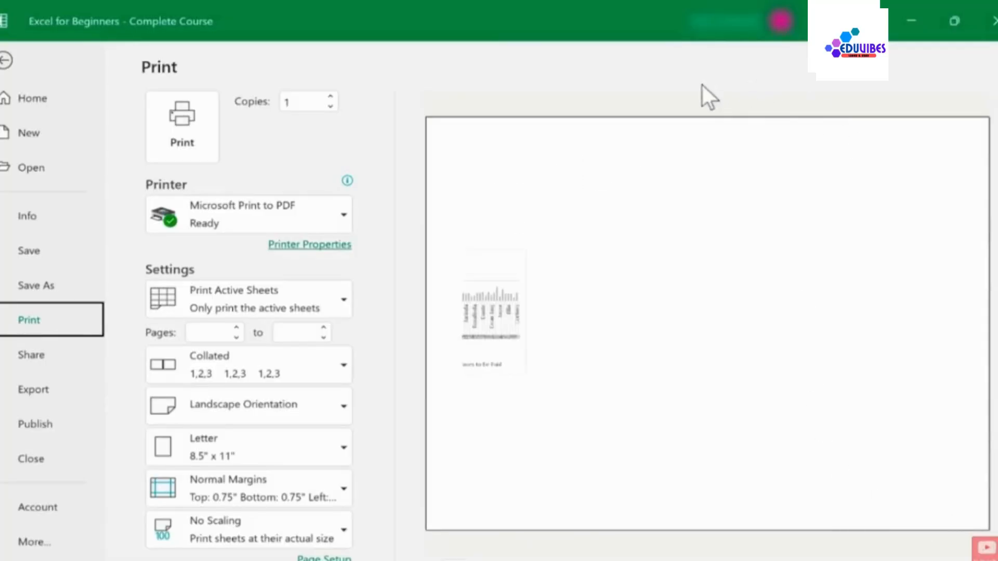
click(6, 61)
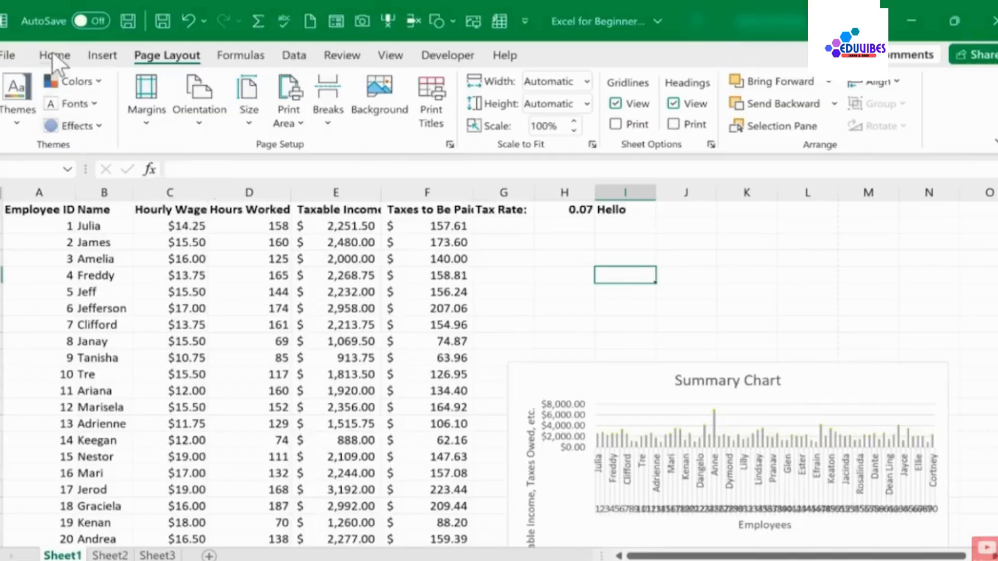
Step: Show the sheet in Page Break Preview and move the vertical page break to the print area's edge past the chart
click(398, 53)
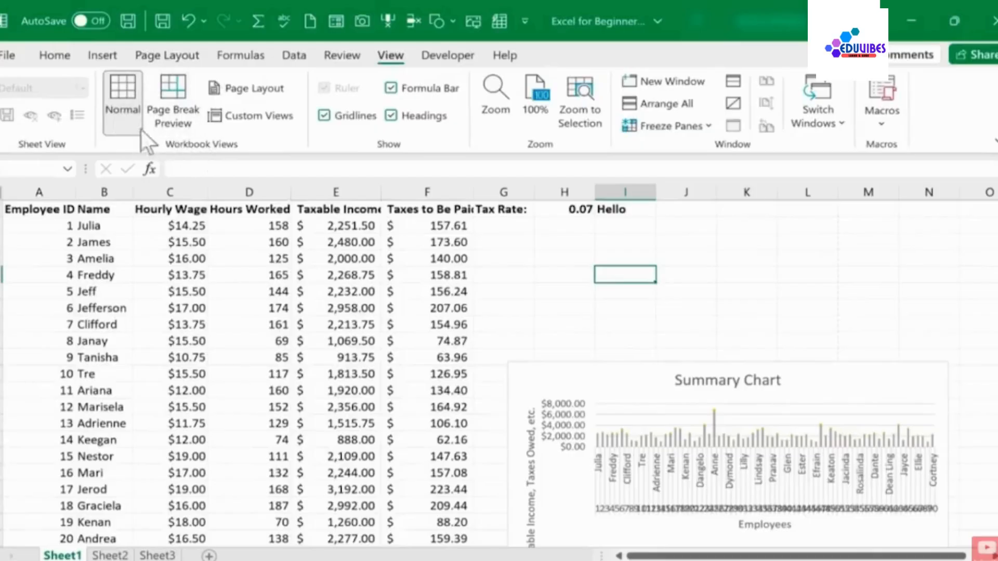
click(184, 120)
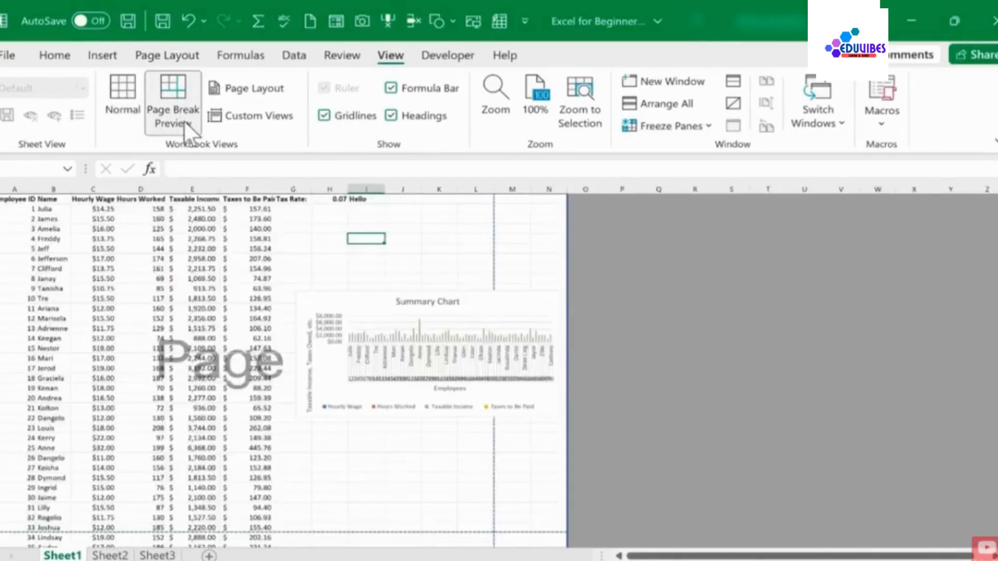
scroll(249, 398, down, 9)
scroll(338, 464, down, 10)
scroll(326, 431, up, 19)
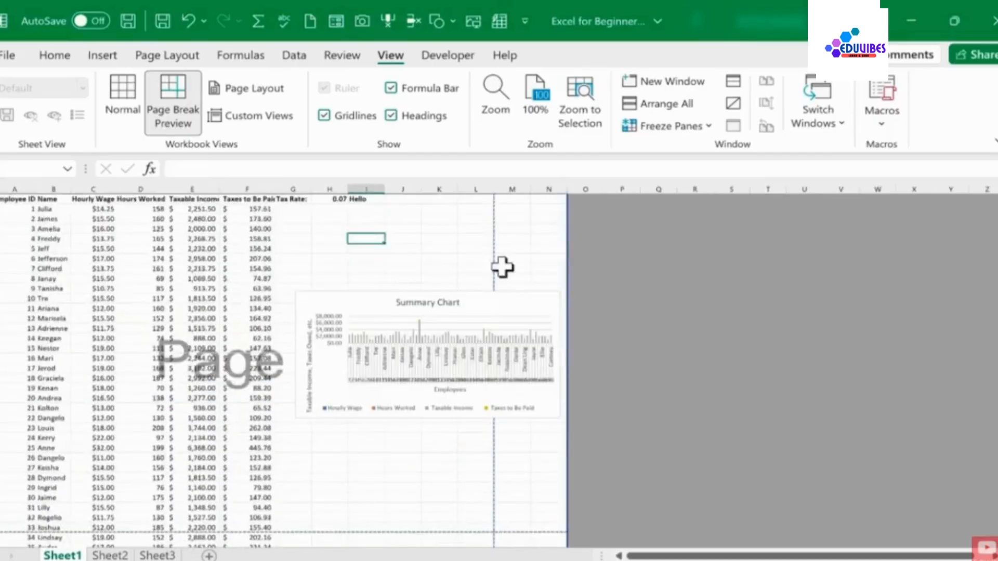
mouse_move(496, 249)
mouse_down()
mouse_move(559, 254)
mouse_move(497, 255)
mouse_up()
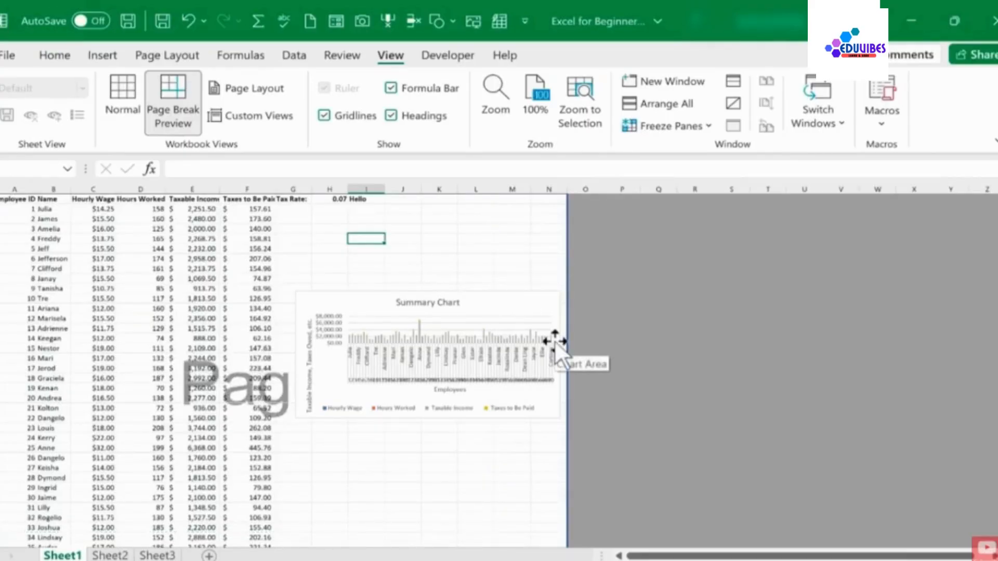
Step: Return the sheet to Normal view and check both of its pages in the print preview
click(116, 89)
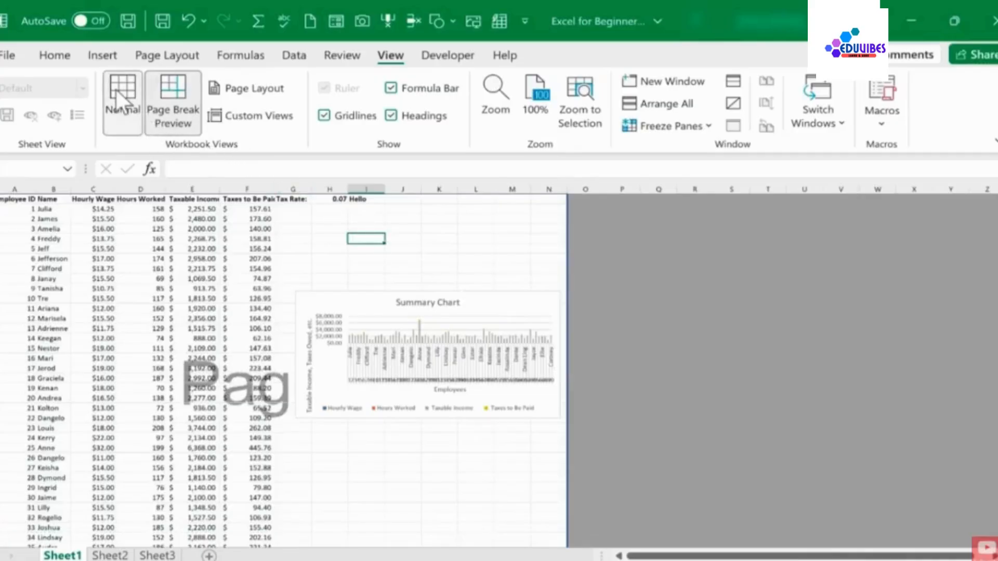
click(7, 56)
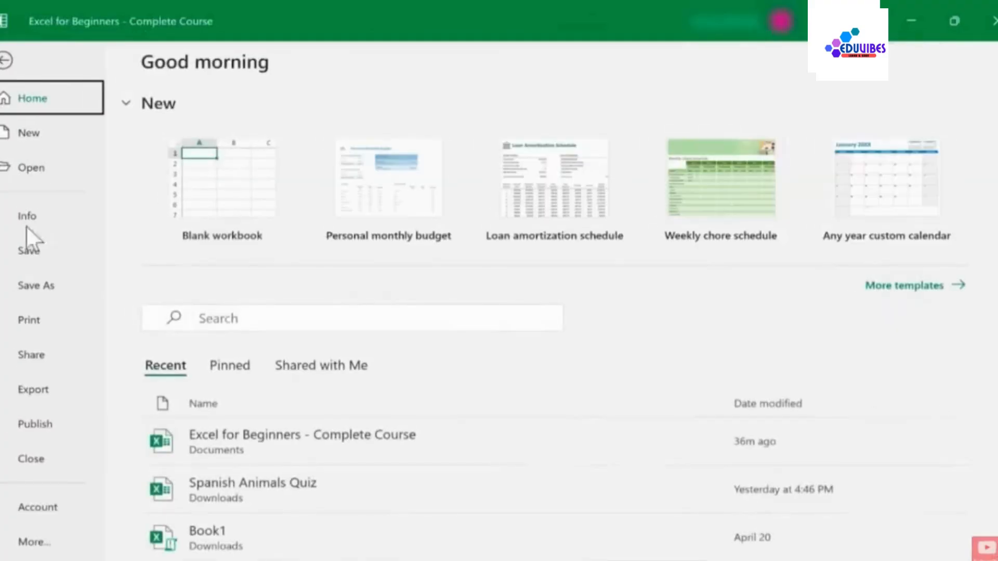
click(11, 321)
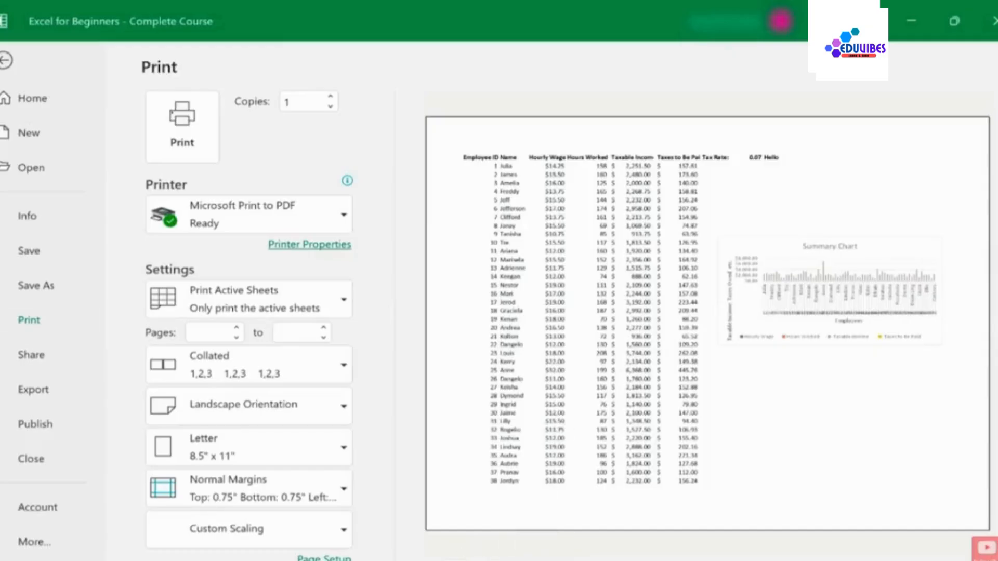
click(473, 554)
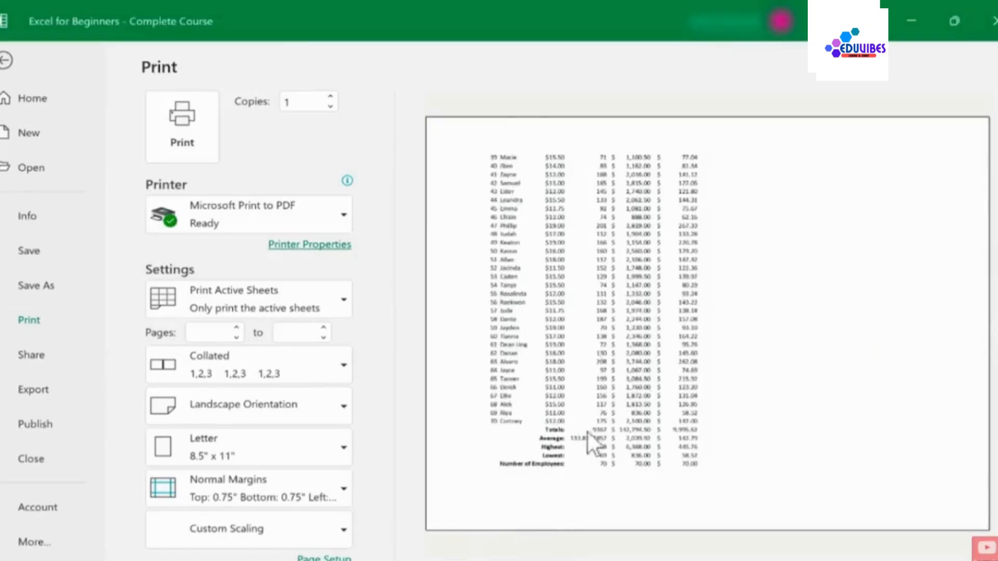
click(432, 560)
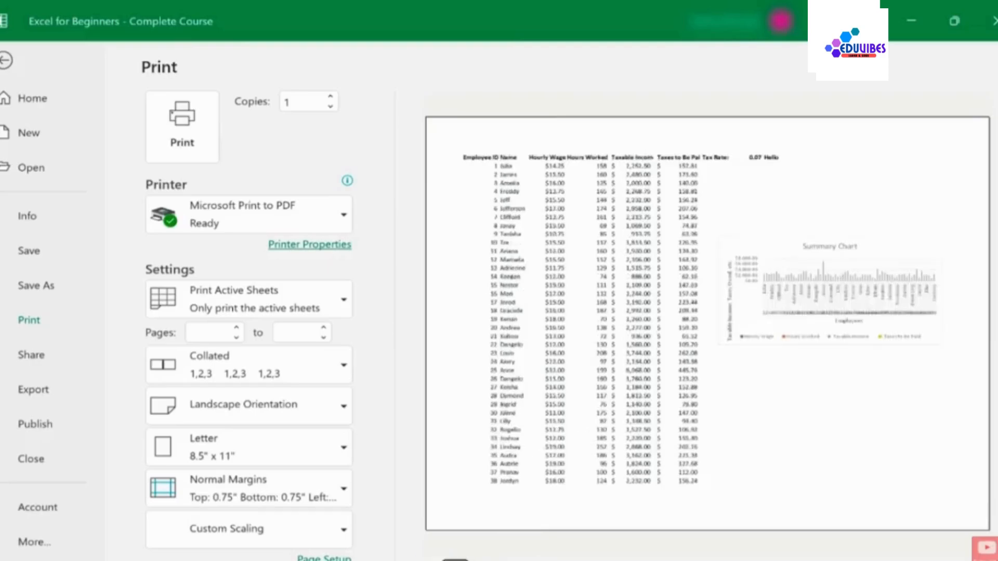
click(353, 135)
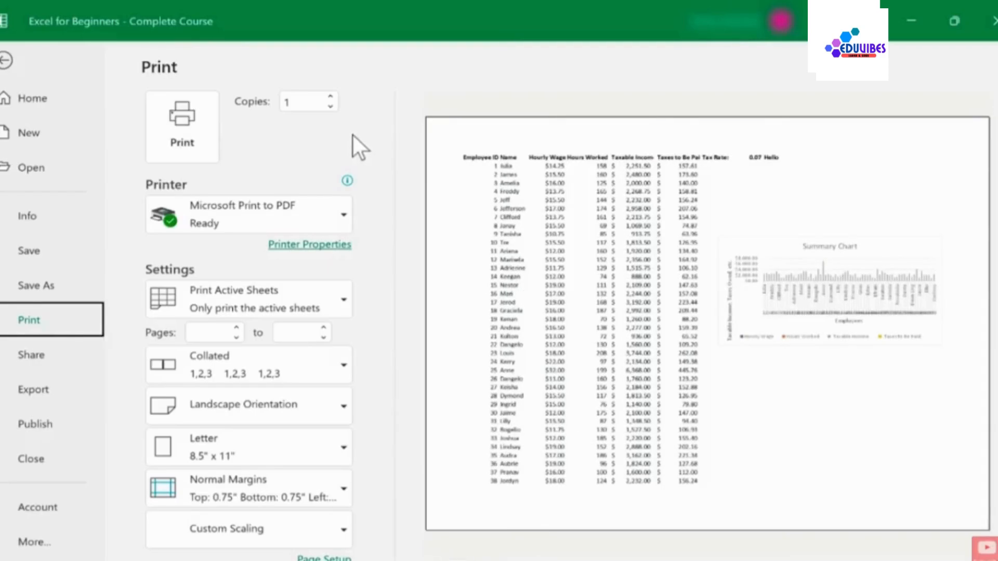
Step: Set the number of print copies to 2
click(329, 97)
click(329, 98)
click(331, 97)
click(331, 97)
click(330, 106)
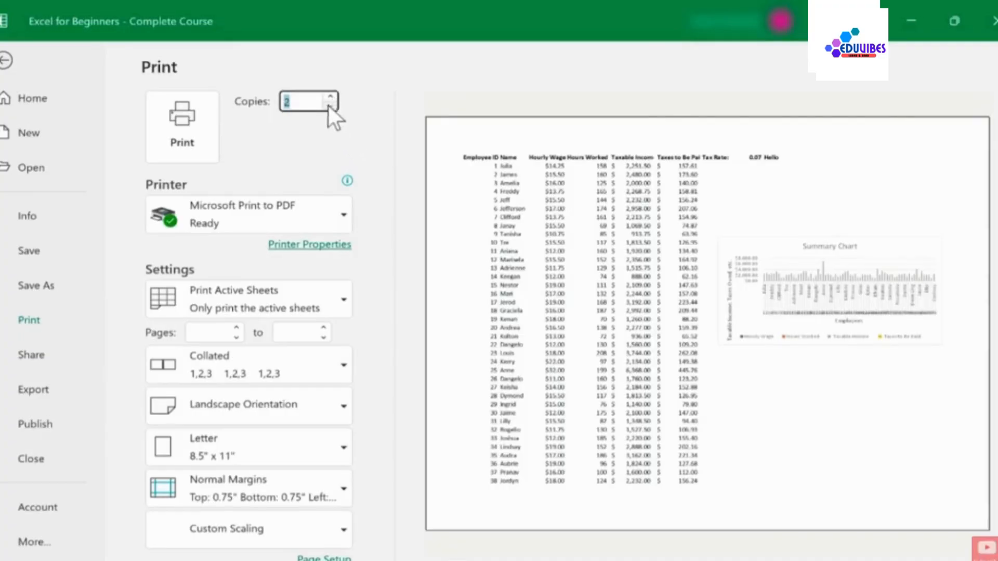
Step: Look through the available printers and the options for which part of the workbook to print
click(338, 216)
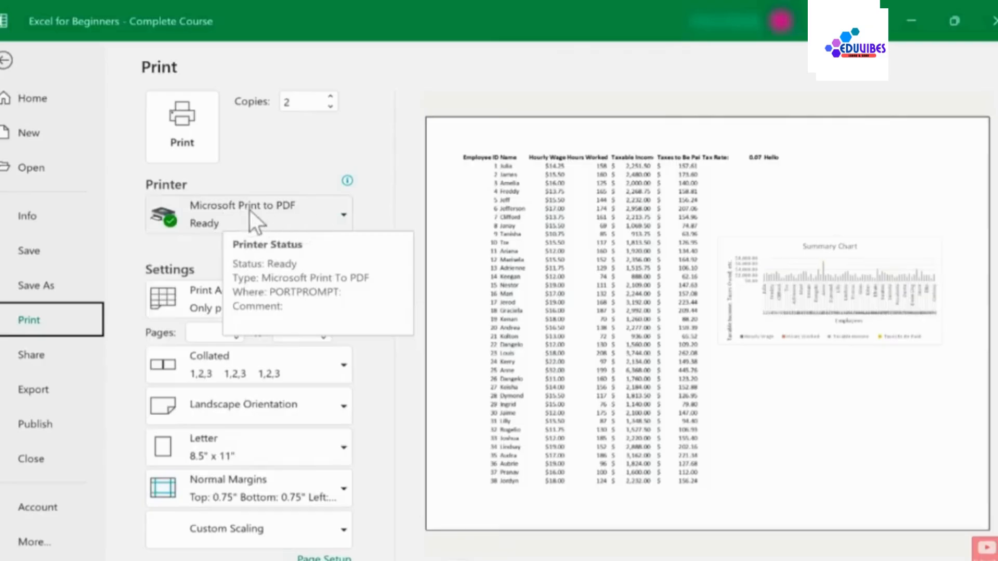
click(345, 210)
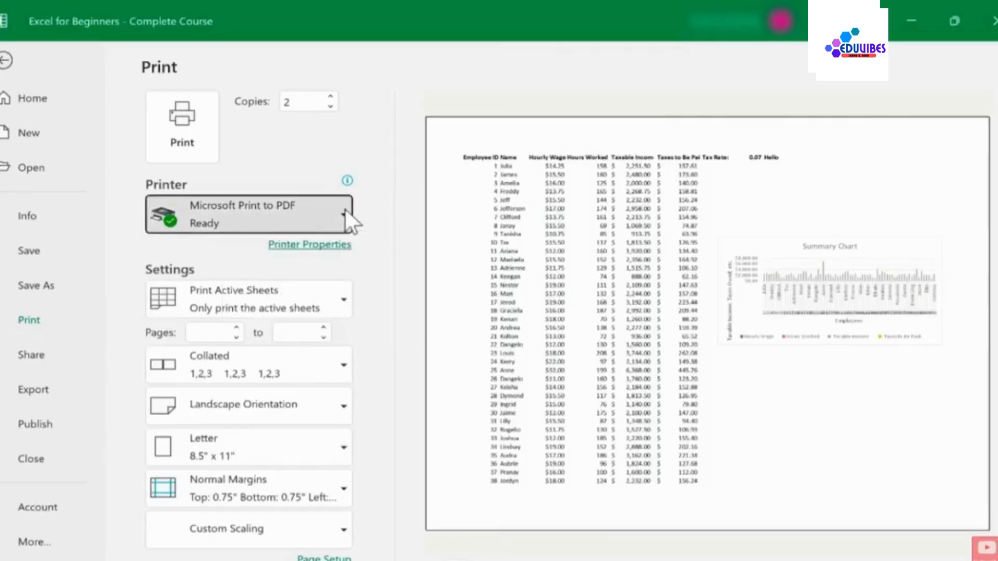
click(313, 143)
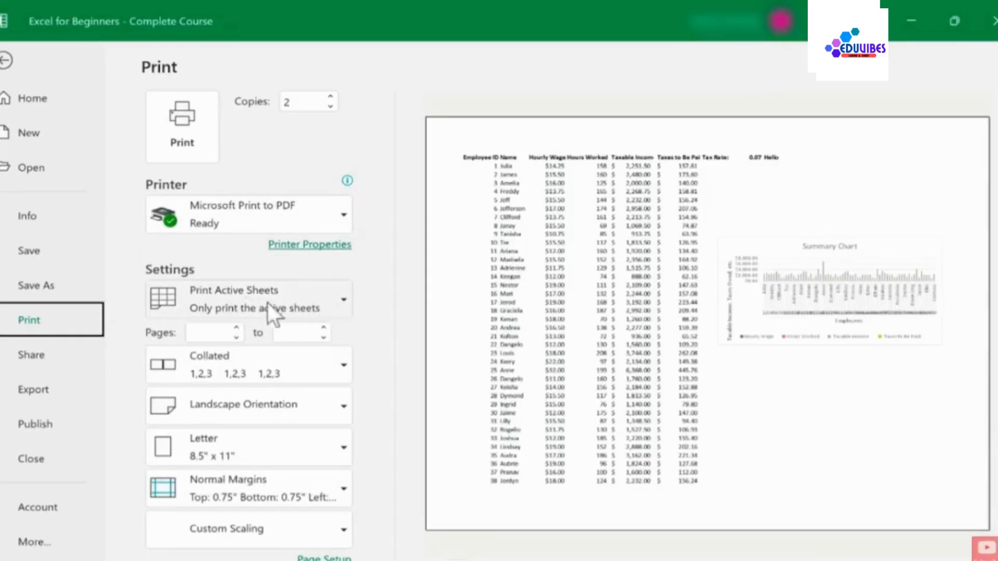
click(342, 297)
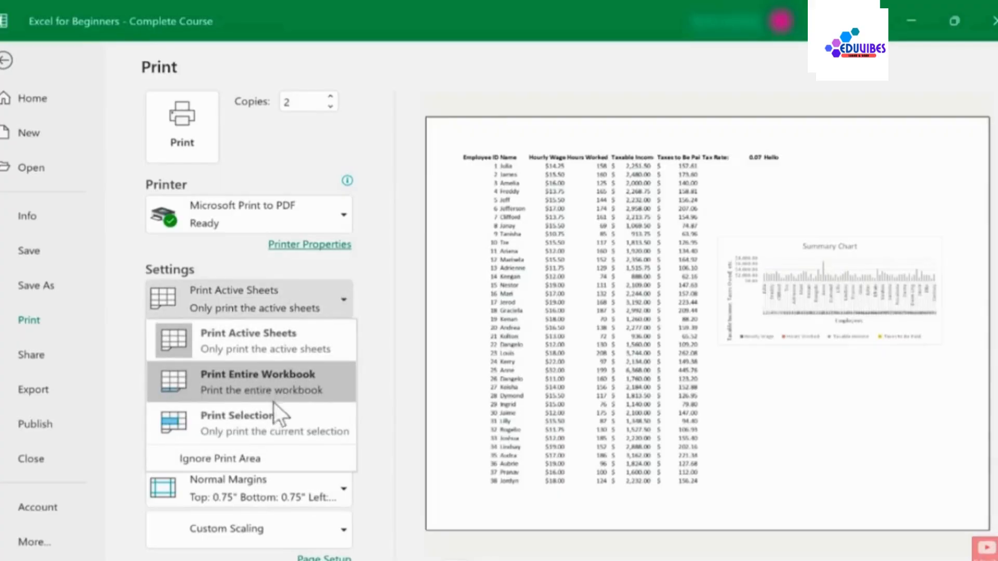
click(48, 63)
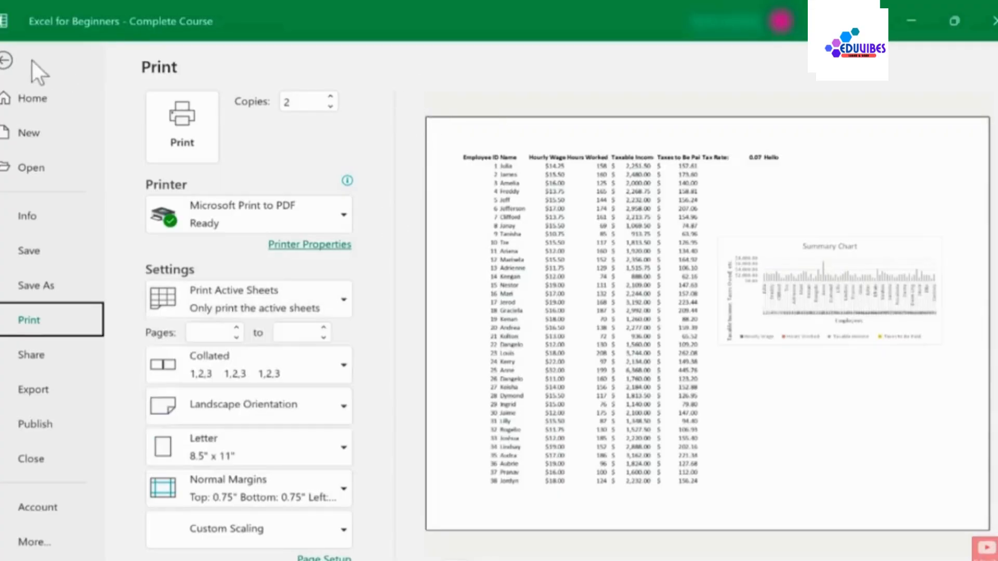
Step: Select the Name, Hourly Wage and Hours Worked cells from the header through employee 11 and preview them with Print Selection
click(2, 58)
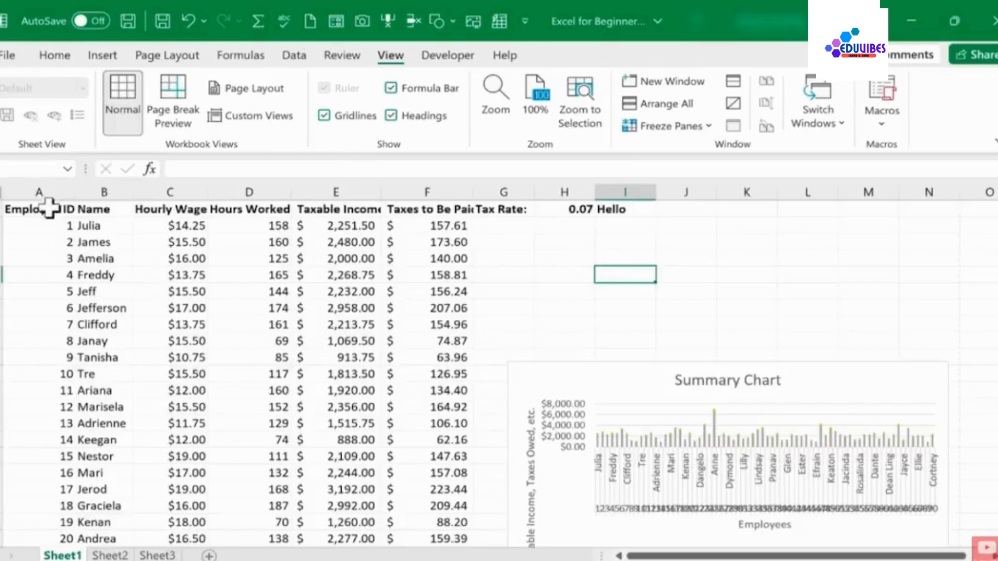
click(104, 210)
drag(104, 209, 273, 387)
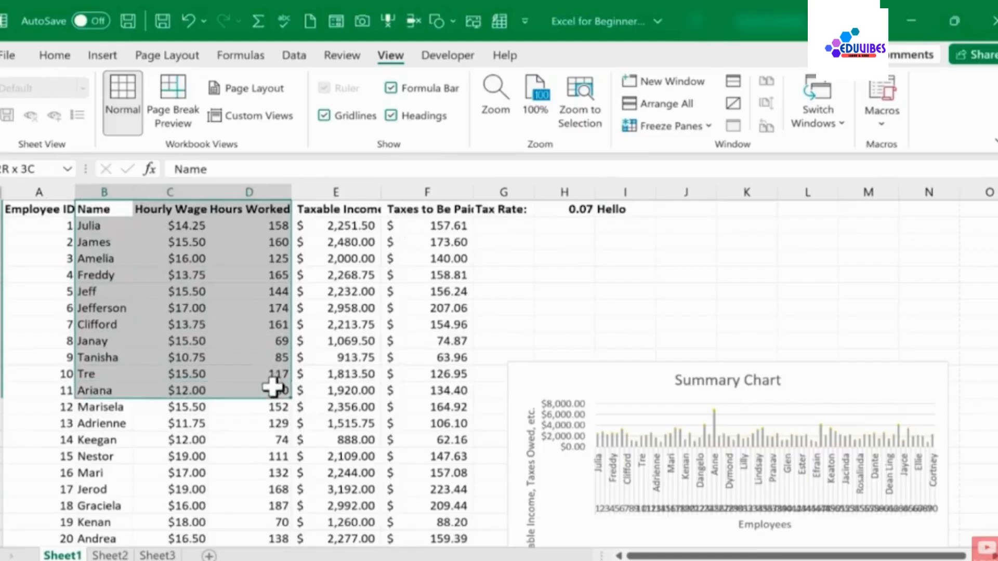
click(8, 55)
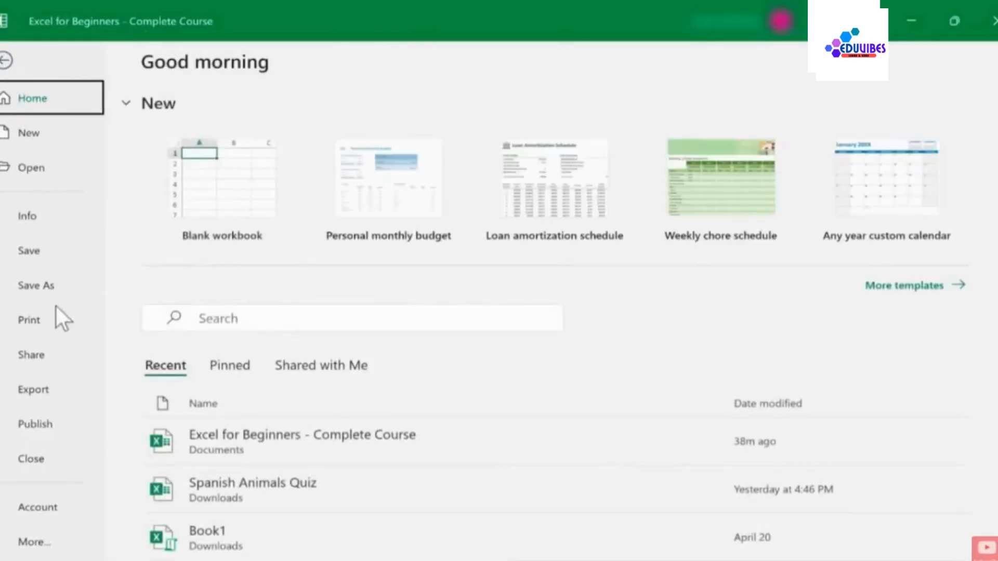
click(30, 316)
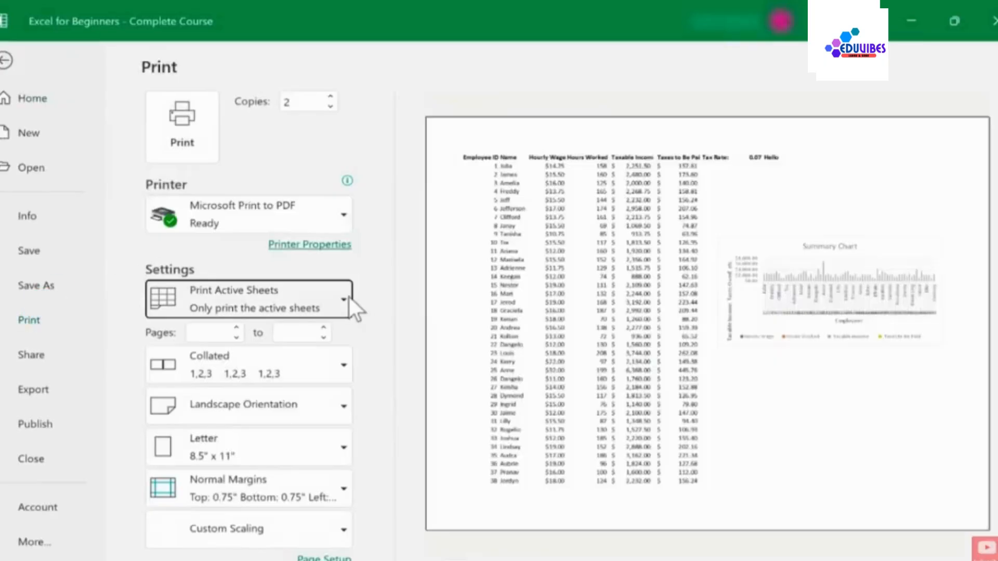
click(346, 297)
click(267, 414)
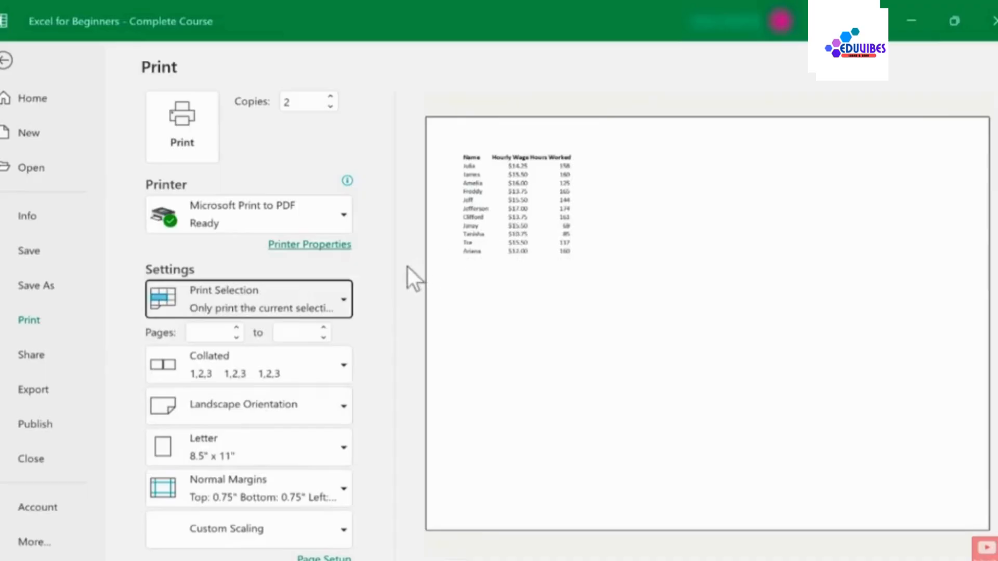
Step: Set the printout back to Print Active Sheets and limit it to pages 1 to 2
click(322, 299)
click(259, 351)
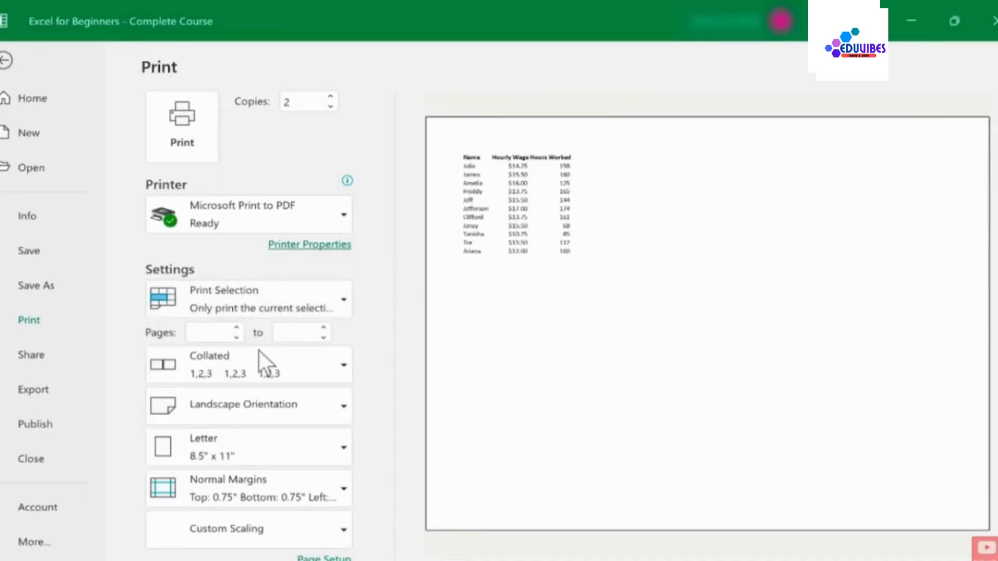
click(238, 326)
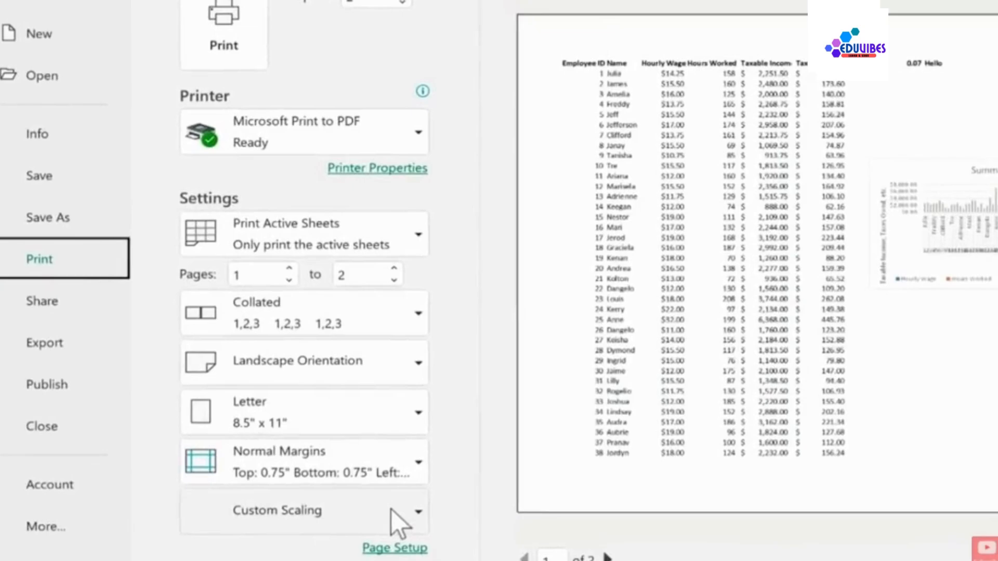
Step: Set the print scaling to Fit Sheet on One Page
click(391, 510)
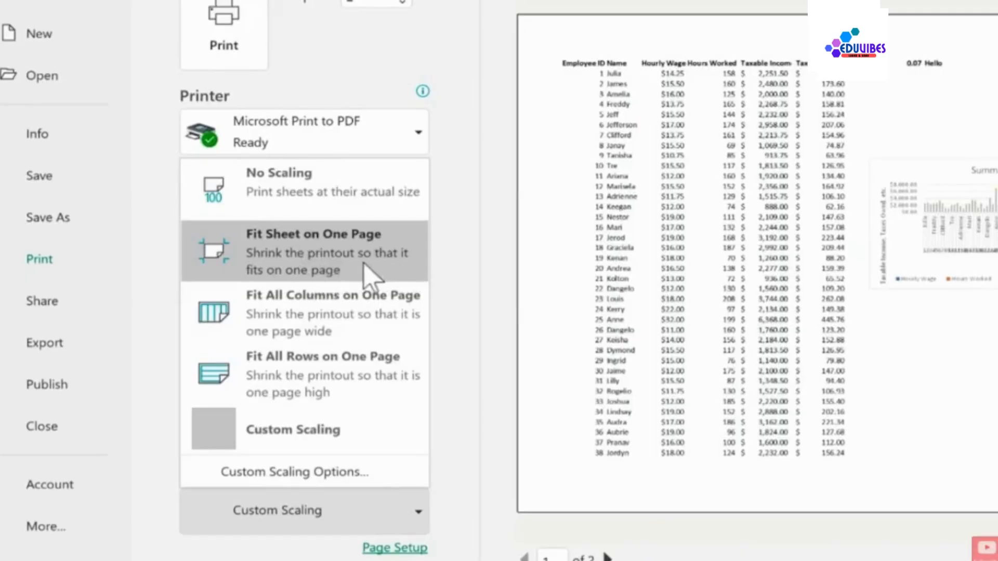
click(355, 275)
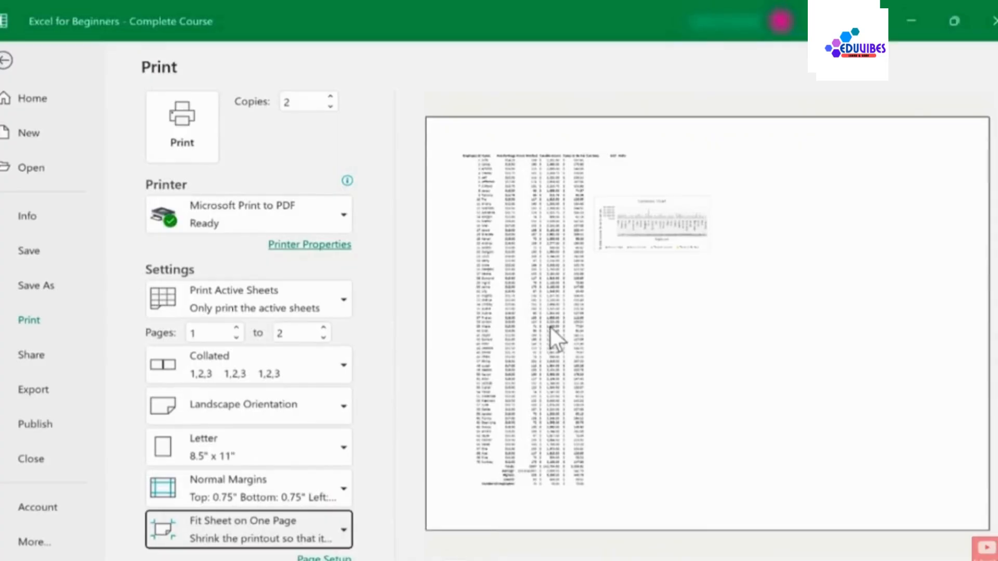
click(355, 124)
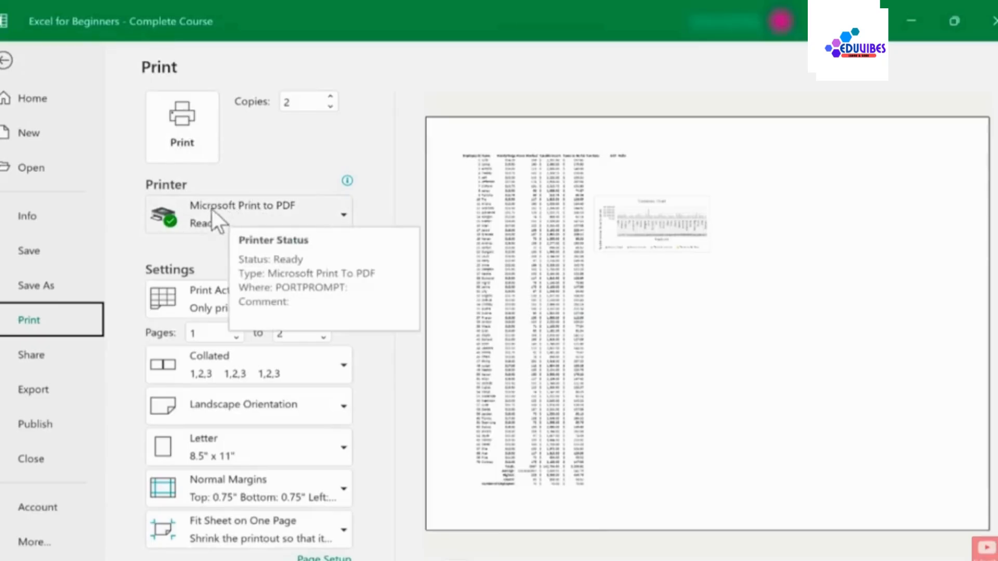
Step: Print the sheet with Microsoft Print to PDF, saving it as Payroll1 in the Downloads folder
click(335, 208)
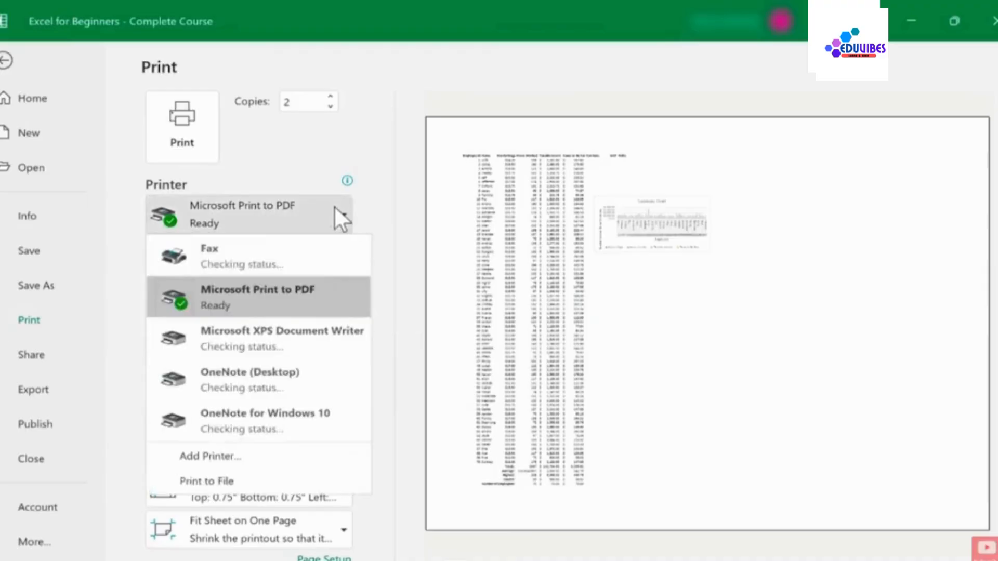
click(333, 208)
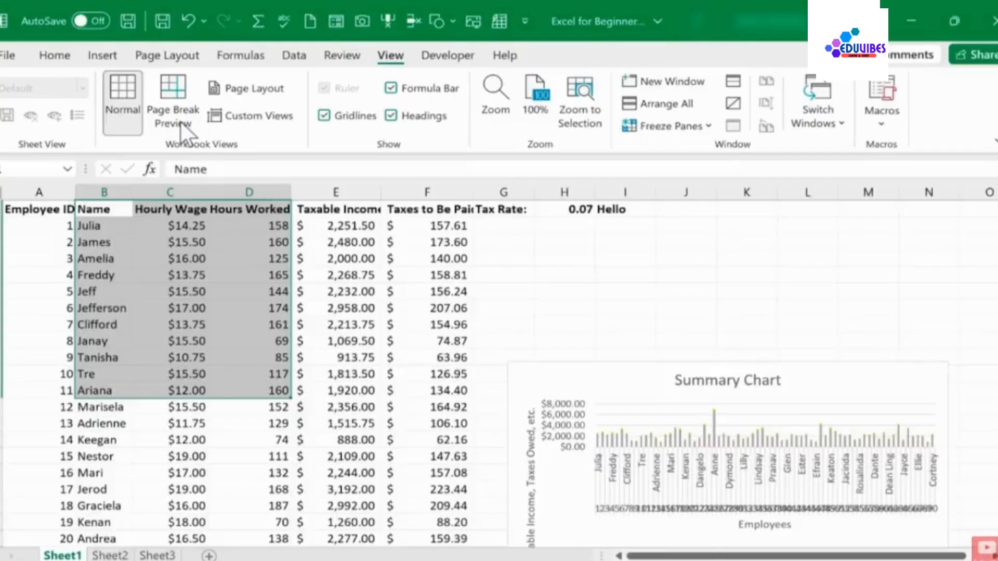
click(181, 123)
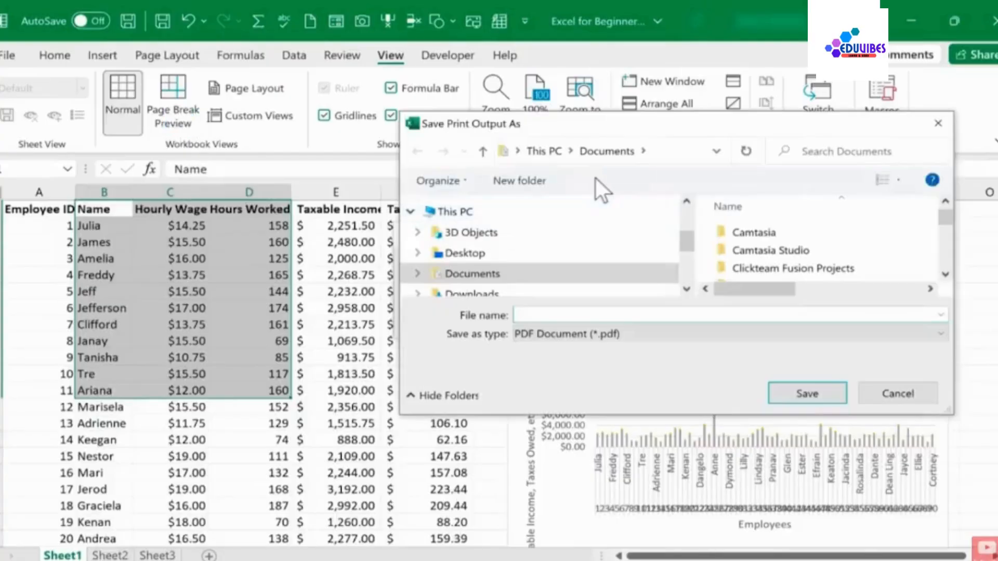
click(483, 292)
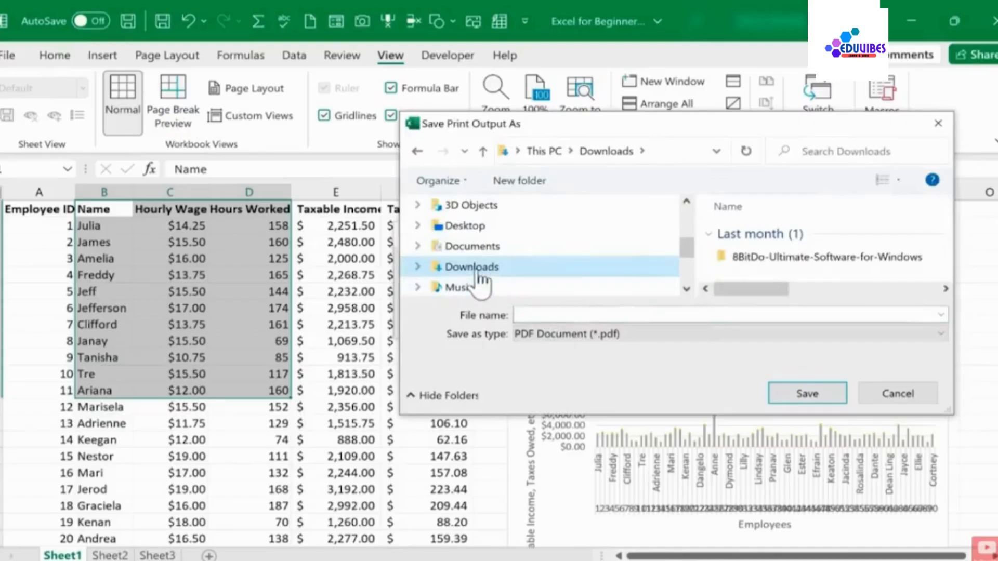
click(558, 315)
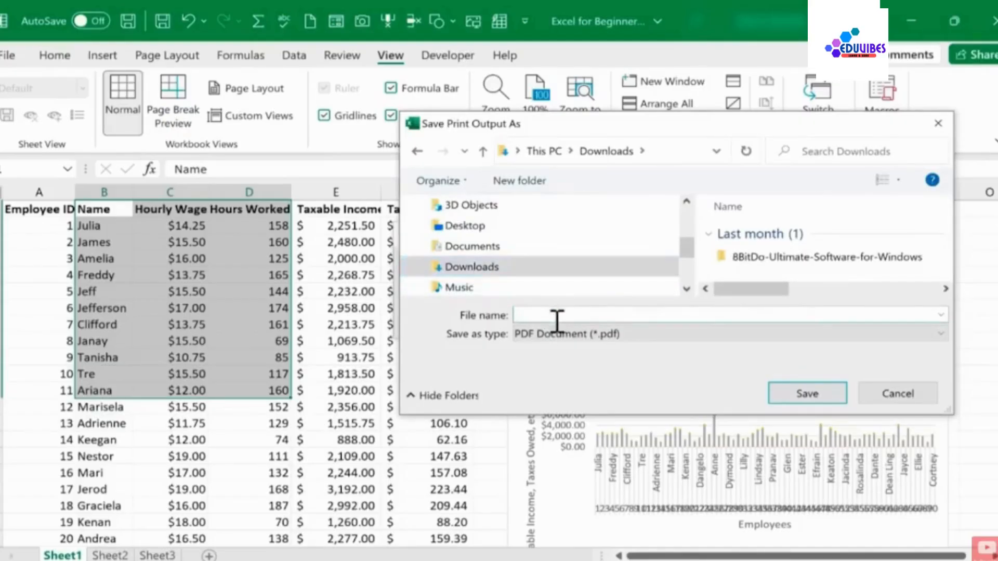
click(809, 392)
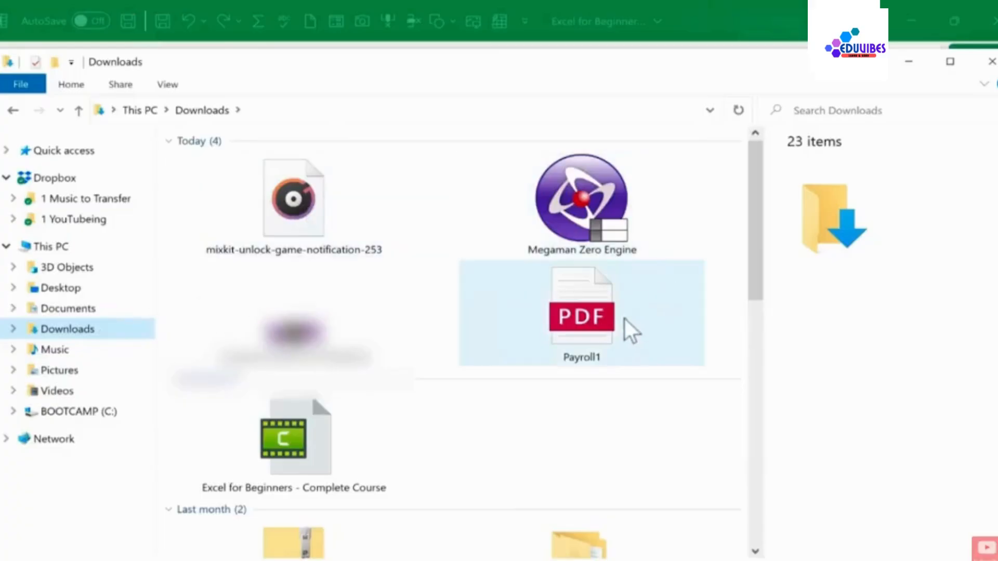
Step: Open the Payroll1 PDF from the Downloads folder and look over its page
double_click(591, 325)
scroll(508, 303, down, 3)
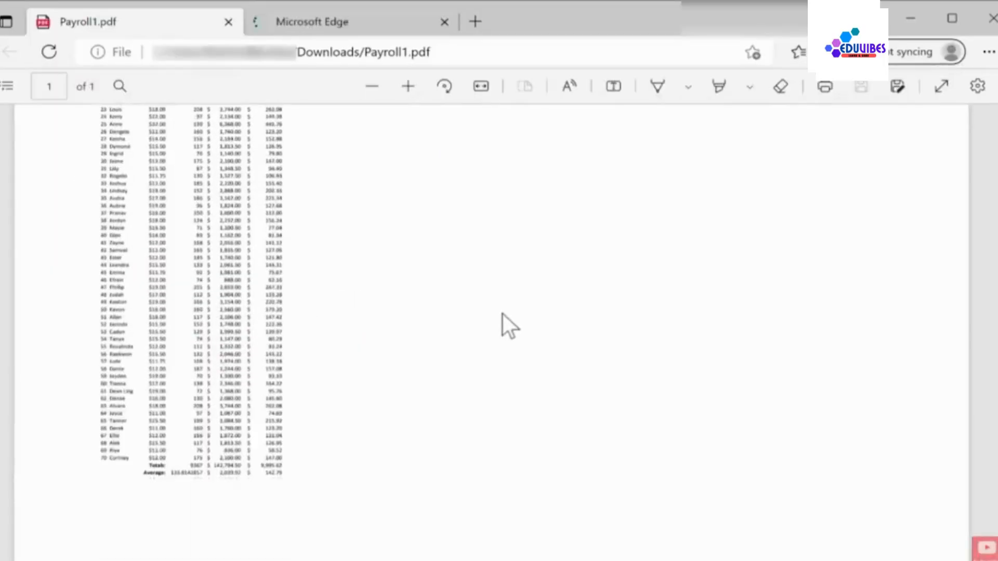
scroll(504, 314, up, 5)
scroll(298, 339, down, 2)
scroll(299, 339, down, 2)
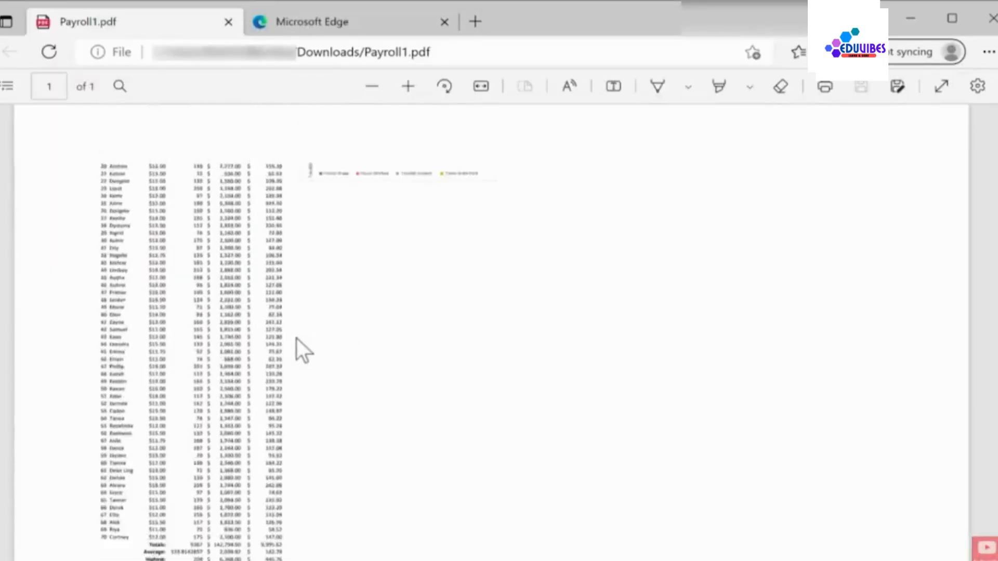
scroll(296, 338, up, 5)
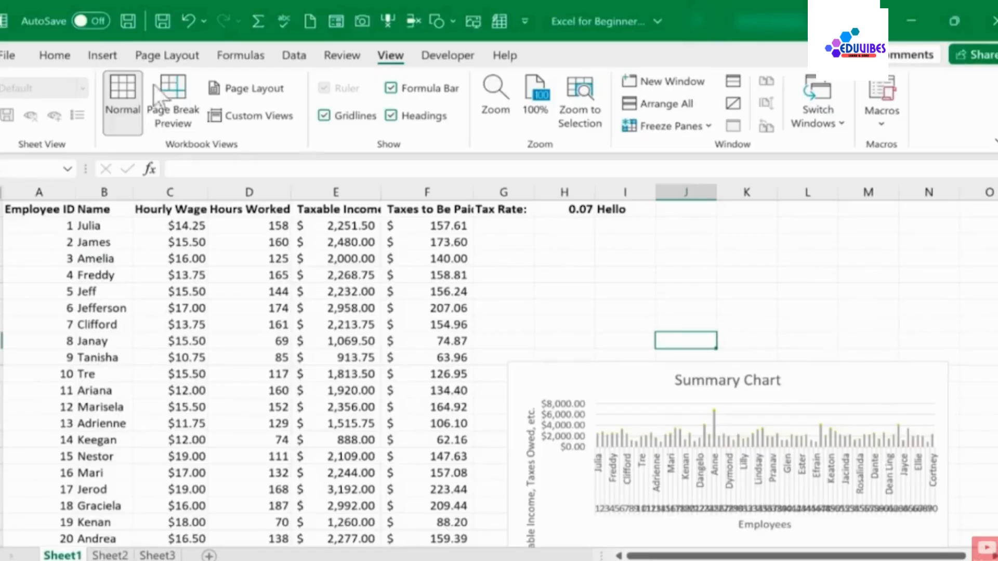
Step: Look at the workbook's sharing options, including attaching a PDF copy, and close them
click(55, 55)
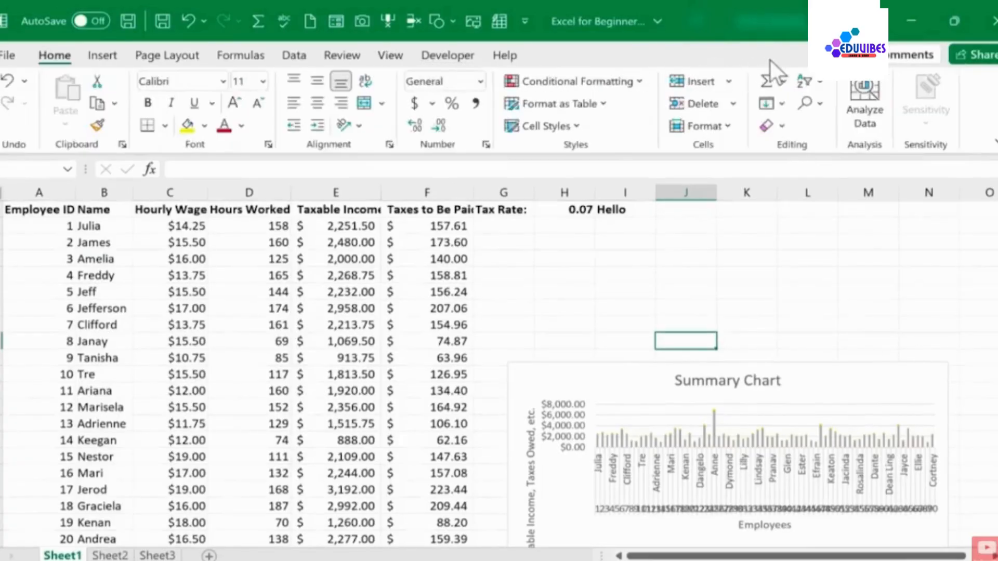
click(990, 57)
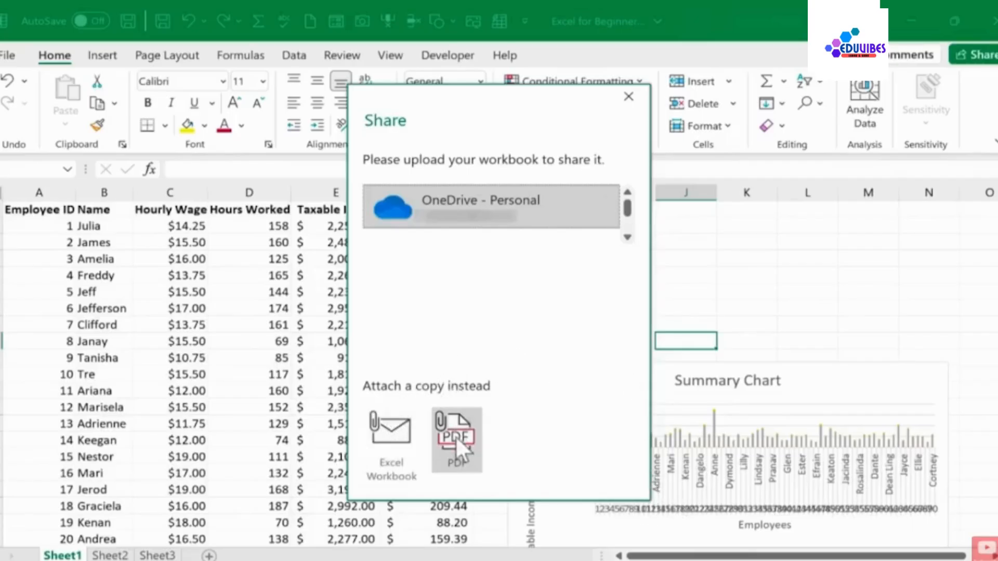
click(628, 96)
Step: Look through the file formats available for saving a copy of the workbook, including PDF, without saving it
click(10, 54)
click(31, 287)
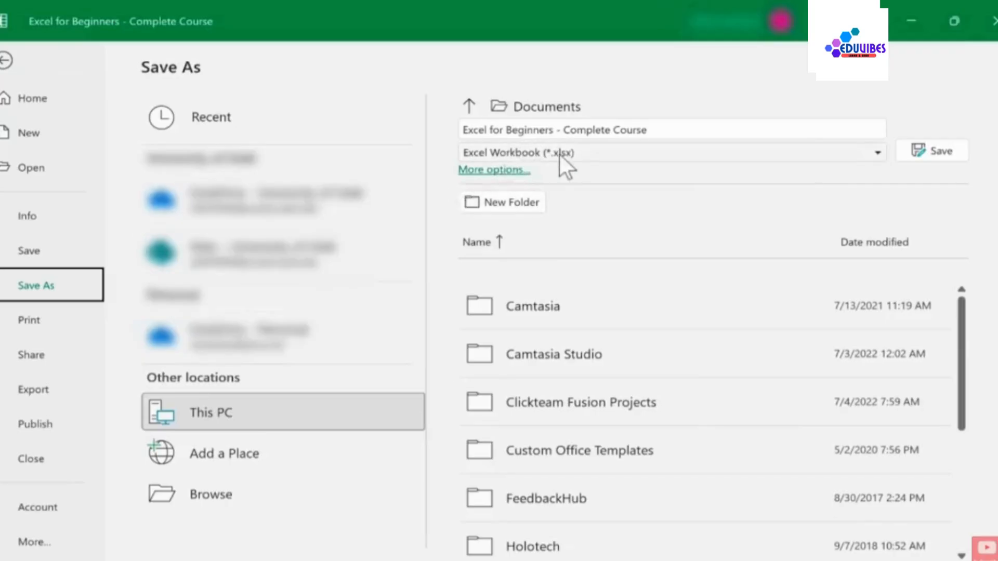
click(870, 152)
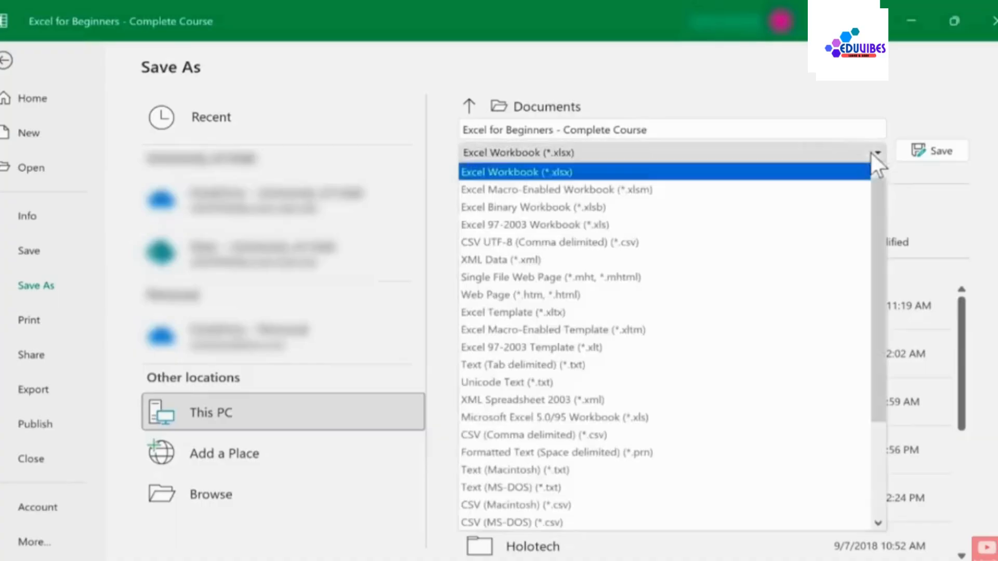
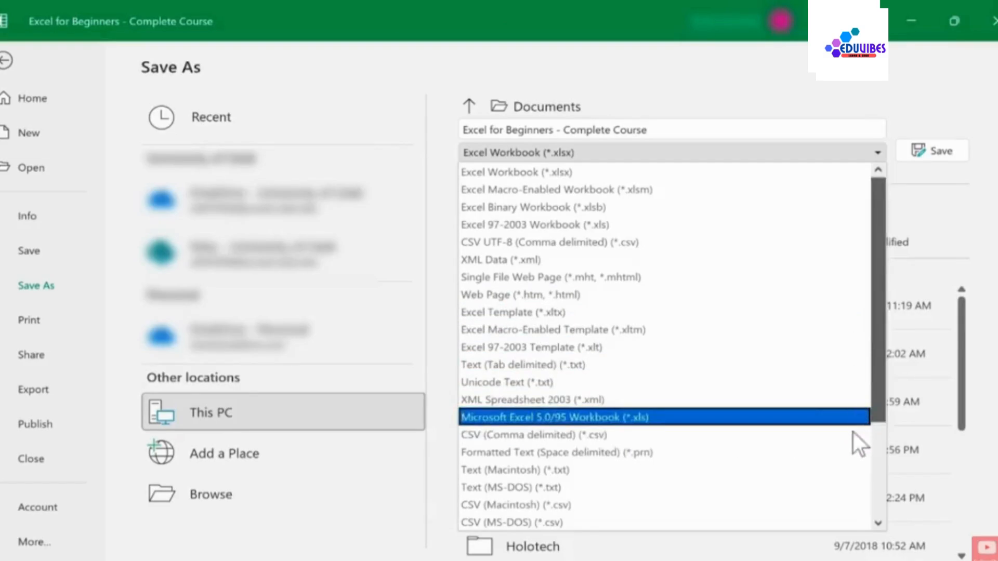
scroll(852, 442, down, 3)
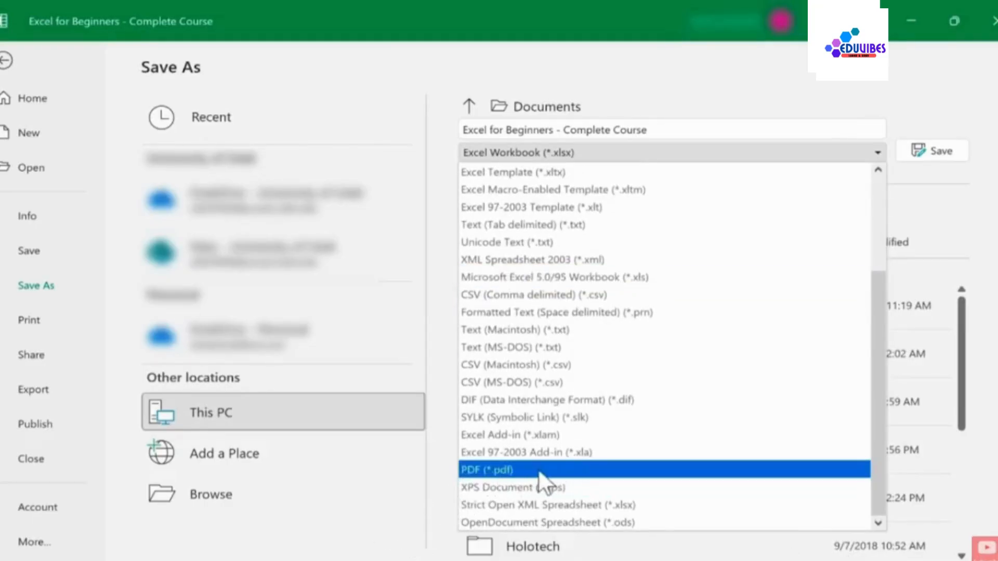
click(749, 68)
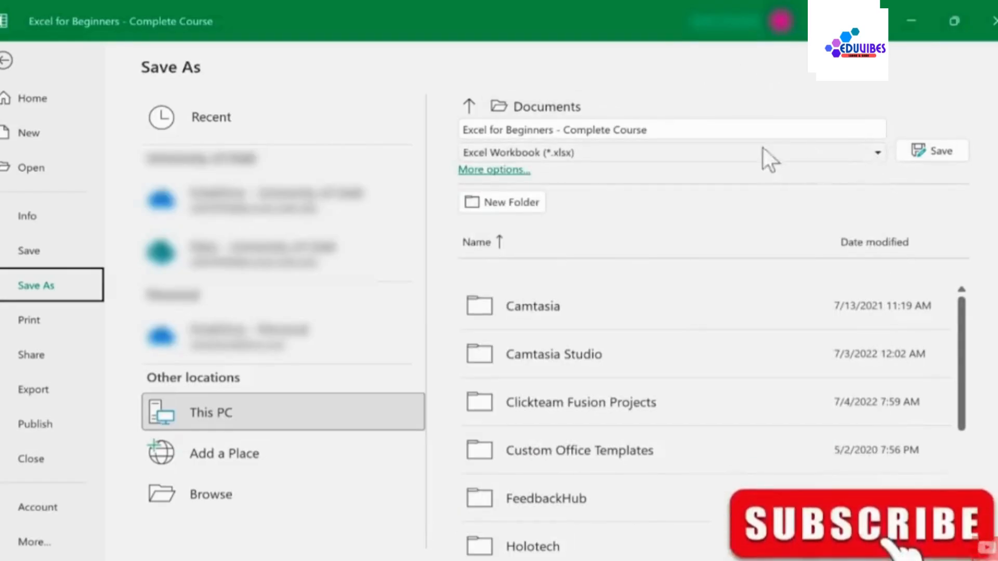
click(885, 157)
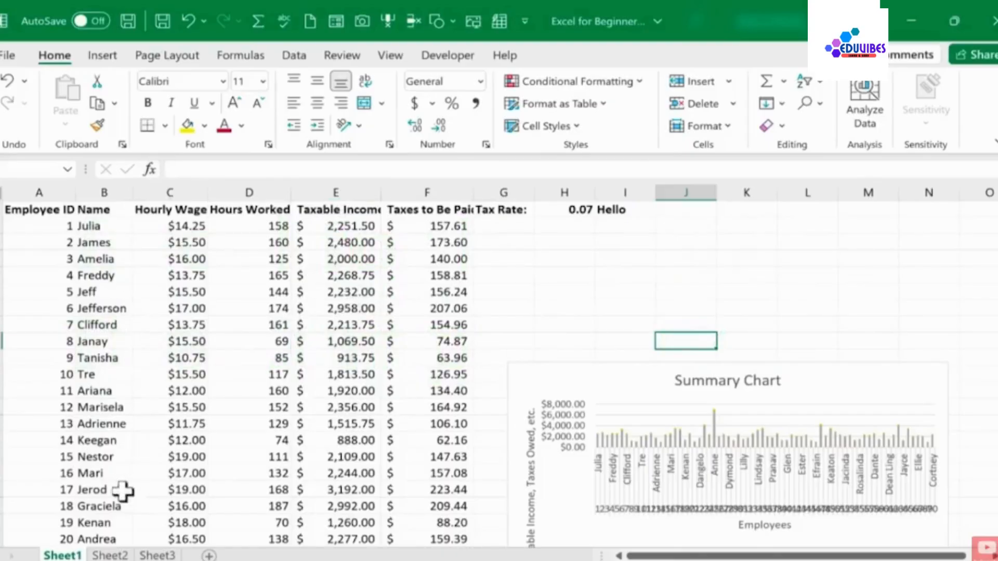
Step: View the contents of Sheet2 and return to the payroll data on Sheet1
click(111, 555)
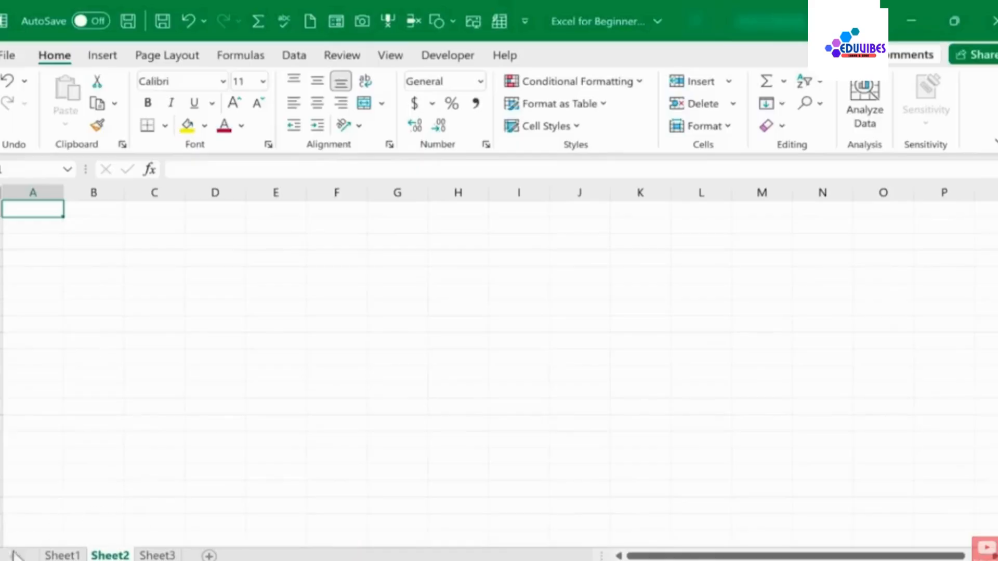
click(55, 555)
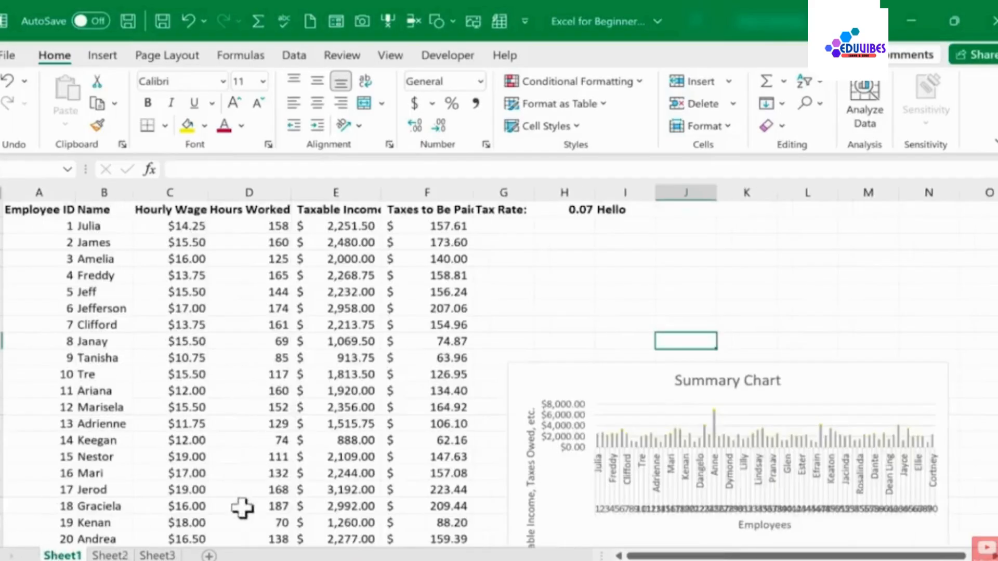